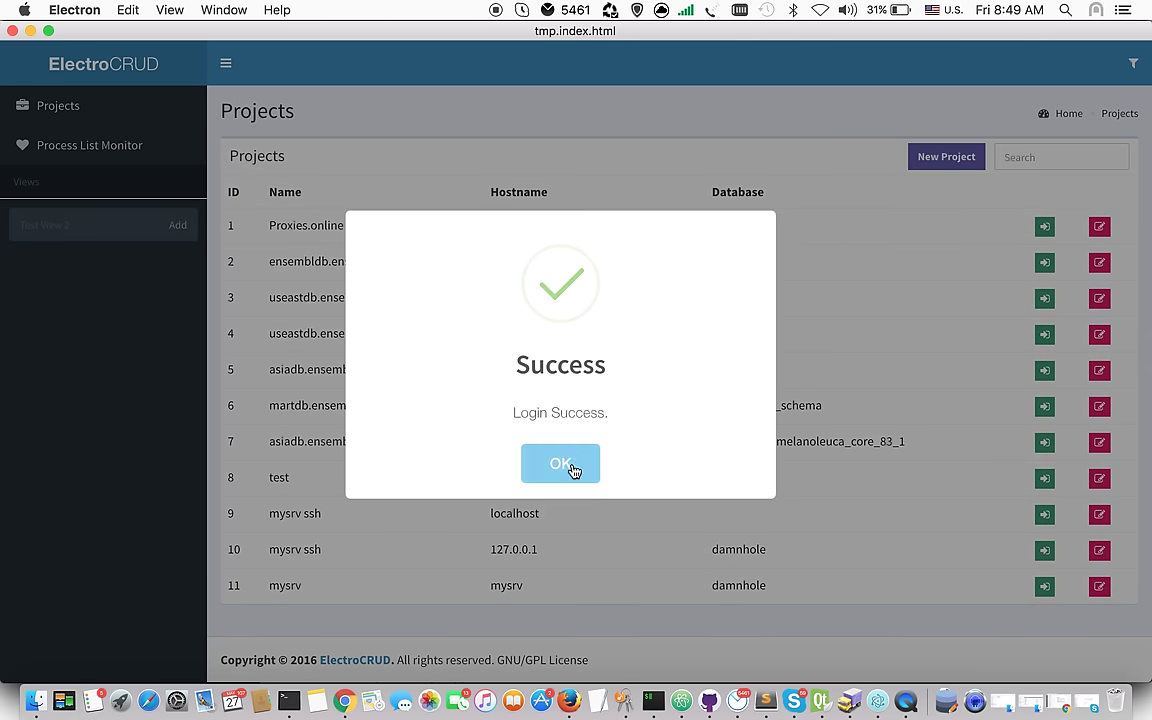
Dismiss the login success message and add a new view named "Test View 1"
{"action": "left_click", "coordinate": [562, 464]}
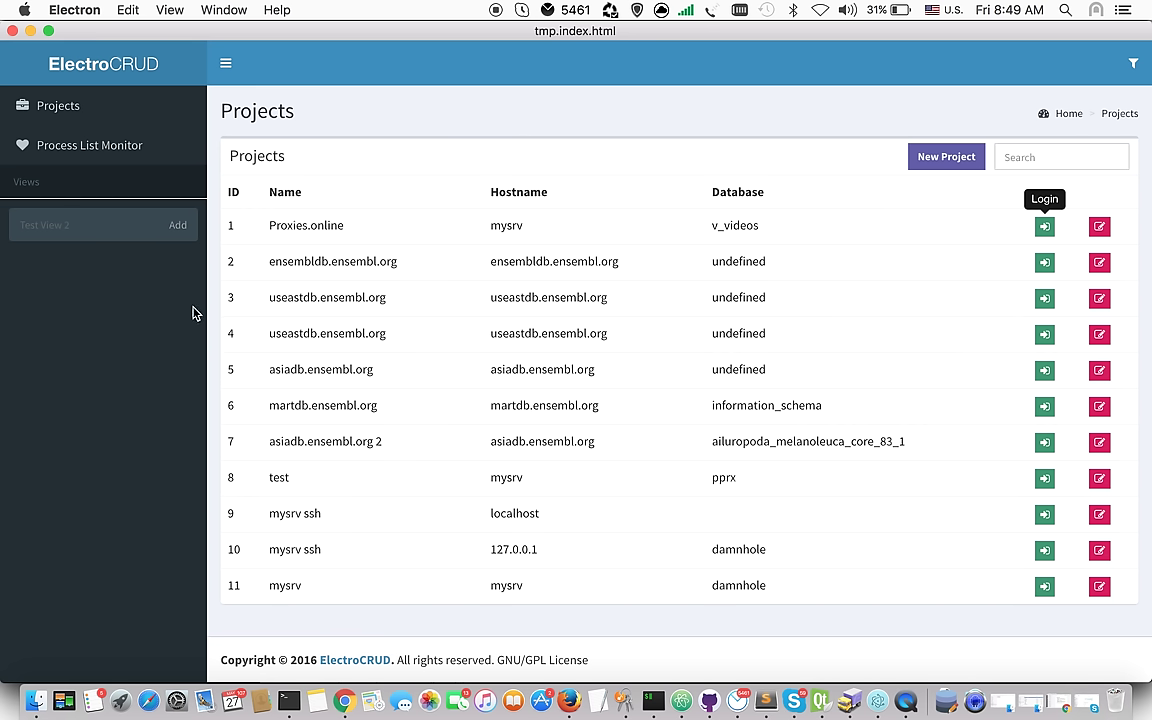
{"action": "triple_click", "coordinate": [100, 230]}
{"action": "type", "text": "Test View 1"}
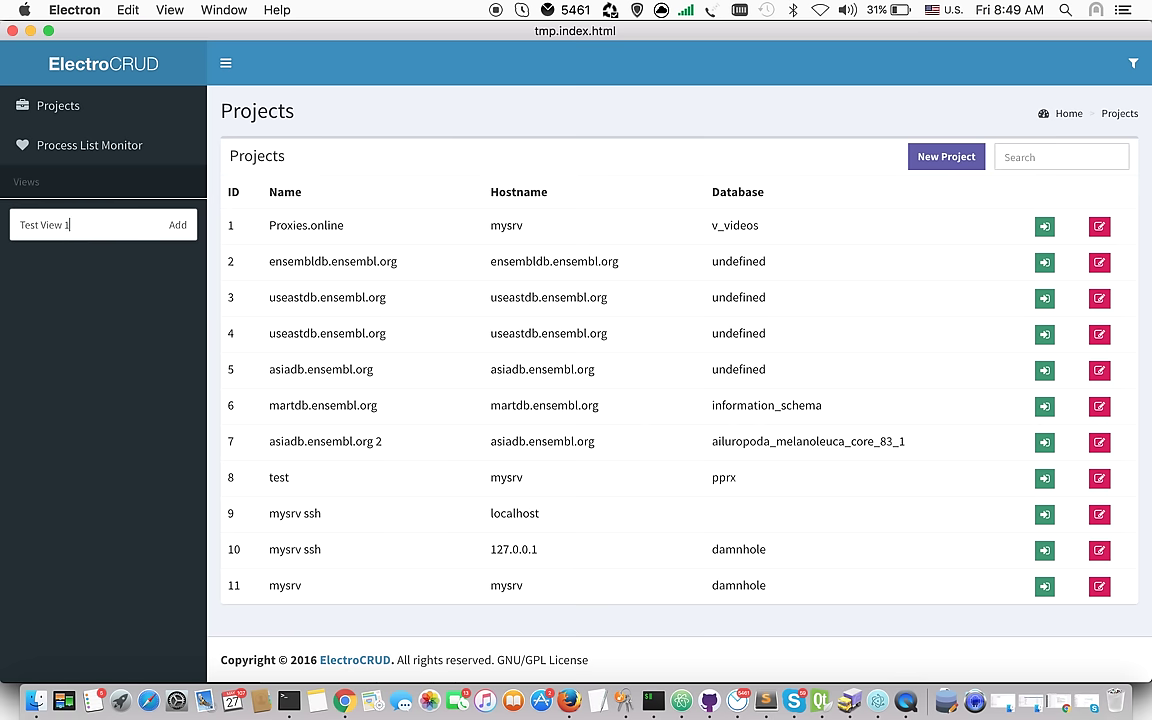
{"action": "left_click", "coordinate": [177, 225]}
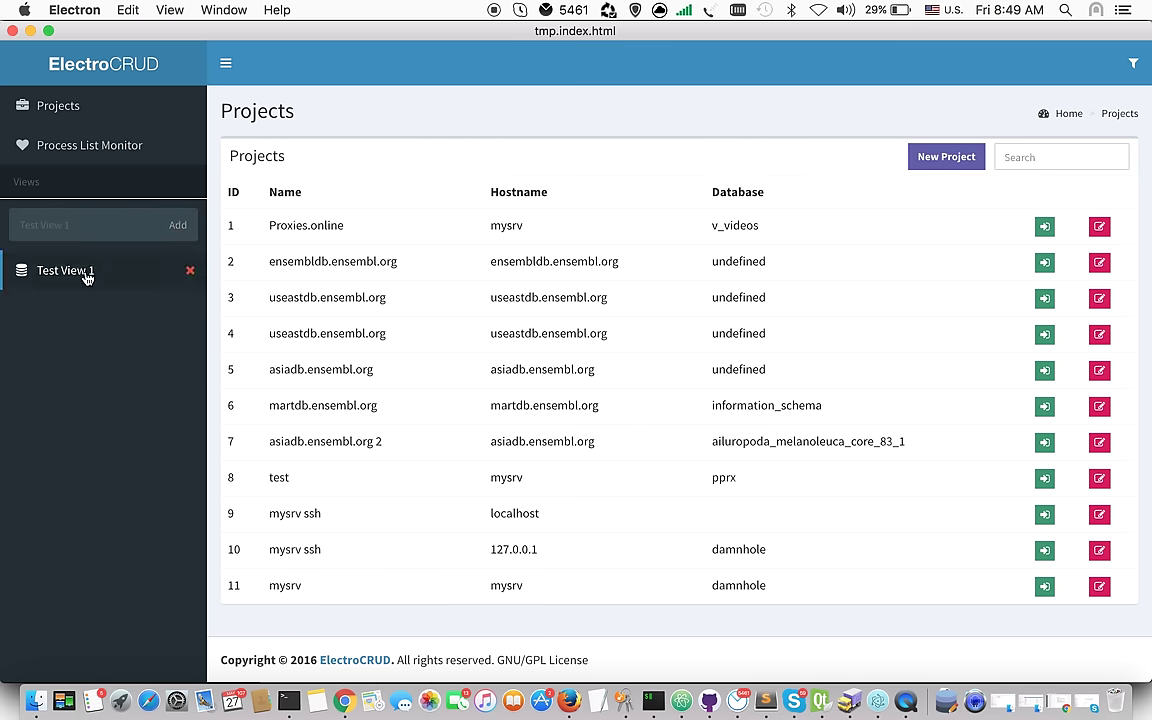
Open the configuration of Test View 1 and choose the videos table as its data source
{"action": "left_click", "coordinate": [87, 276]}
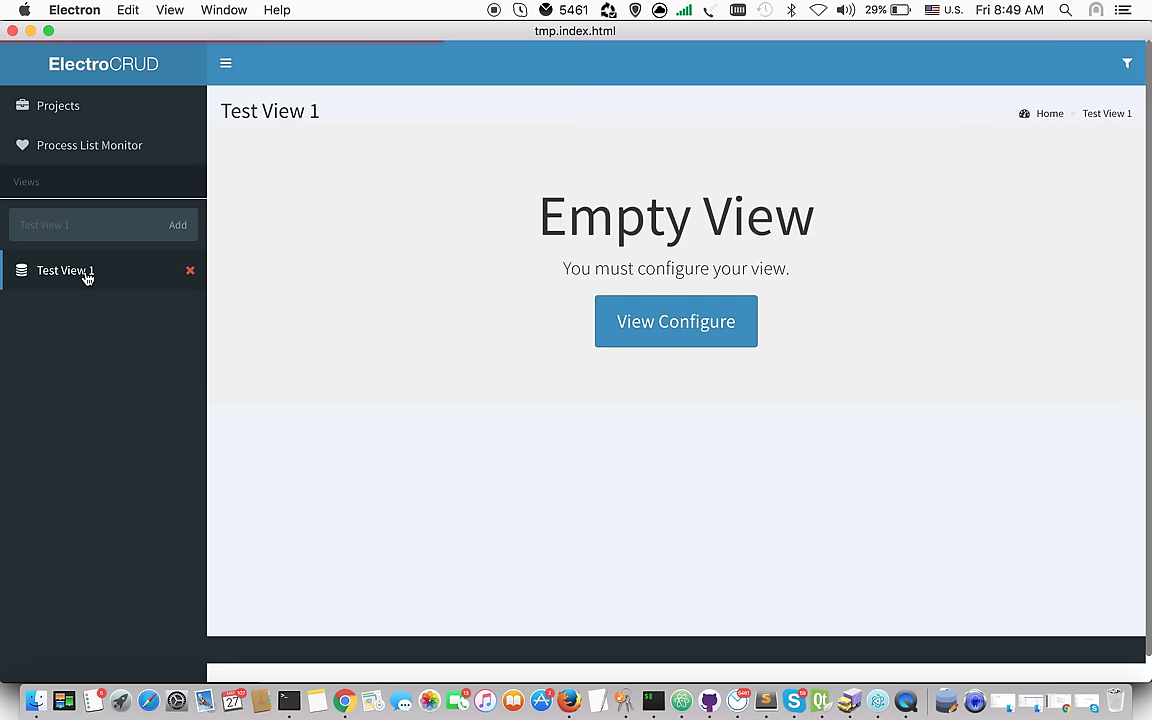
{"action": "left_click", "coordinate": [676, 335]}
{"action": "left_click", "coordinate": [558, 198]}
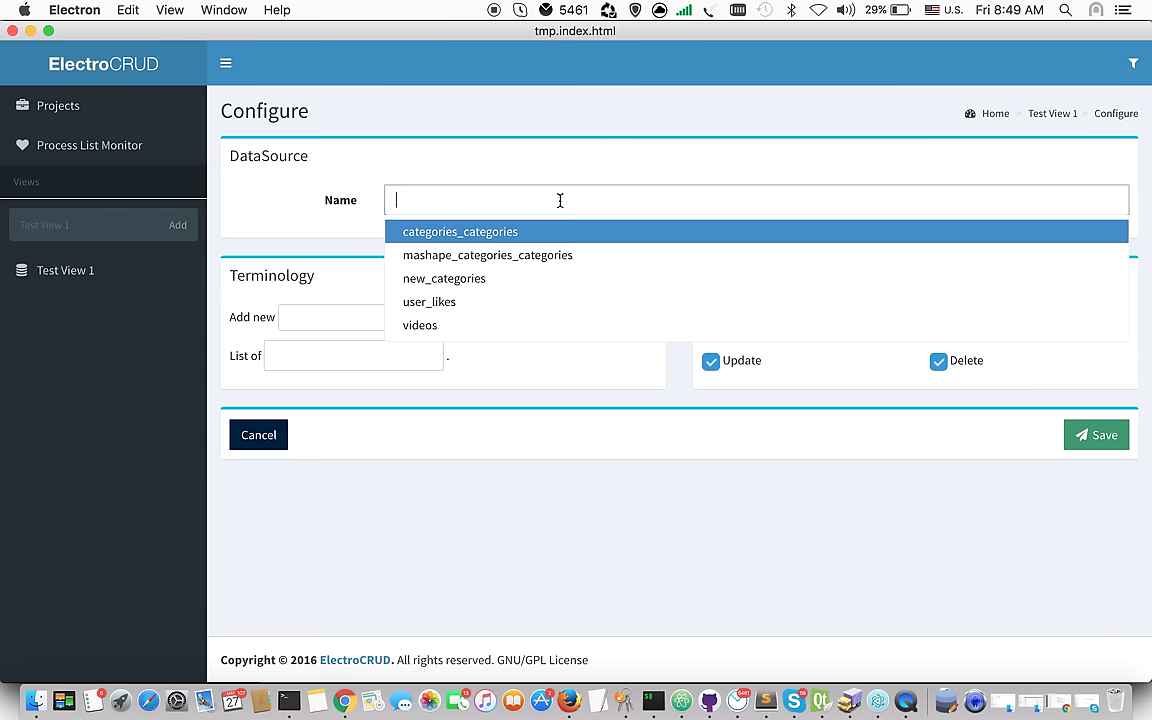
{"action": "left_click", "coordinate": [447, 326]}
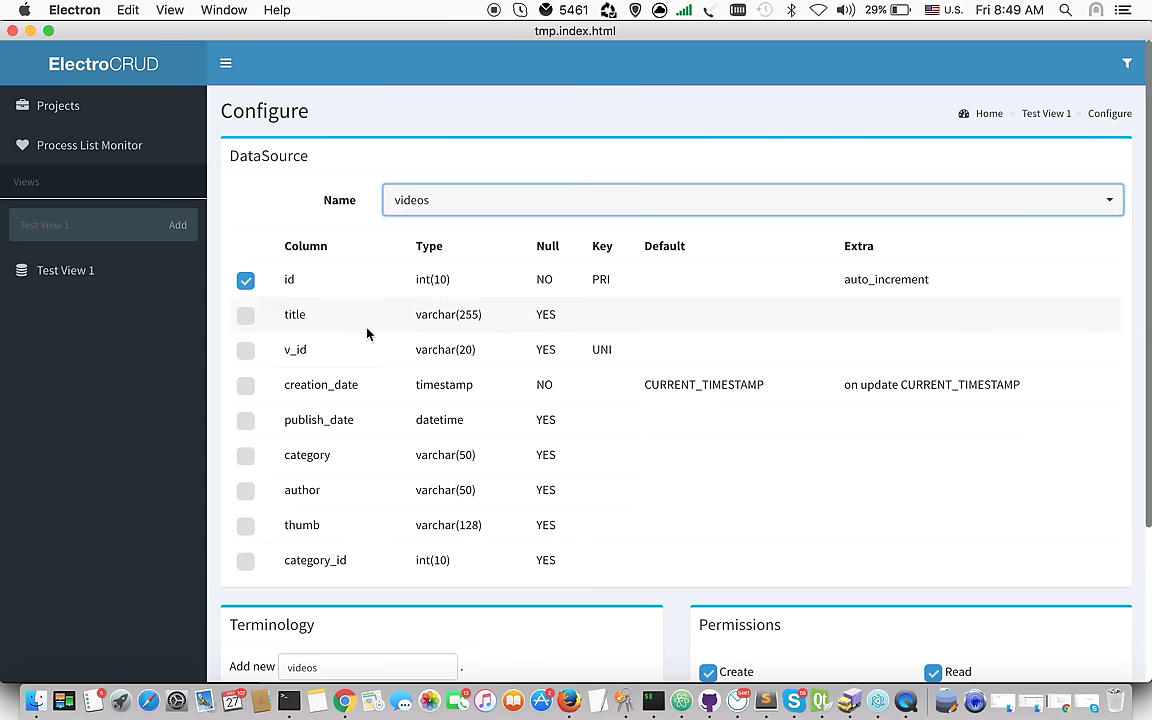
Include the title, creation_date, category and author columns in the view
{"action": "left_click", "coordinate": [249, 320]}
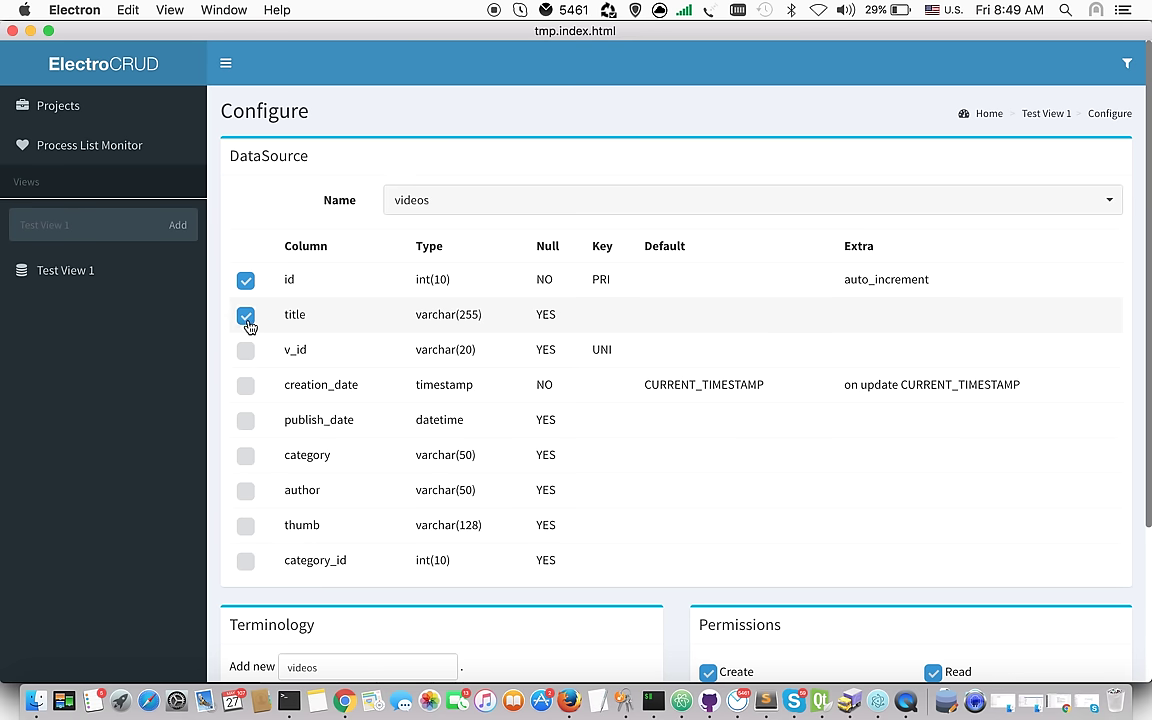
{"action": "left_click", "coordinate": [248, 386]}
{"action": "left_click", "coordinate": [245, 457]}
{"action": "left_click", "coordinate": [247, 496]}
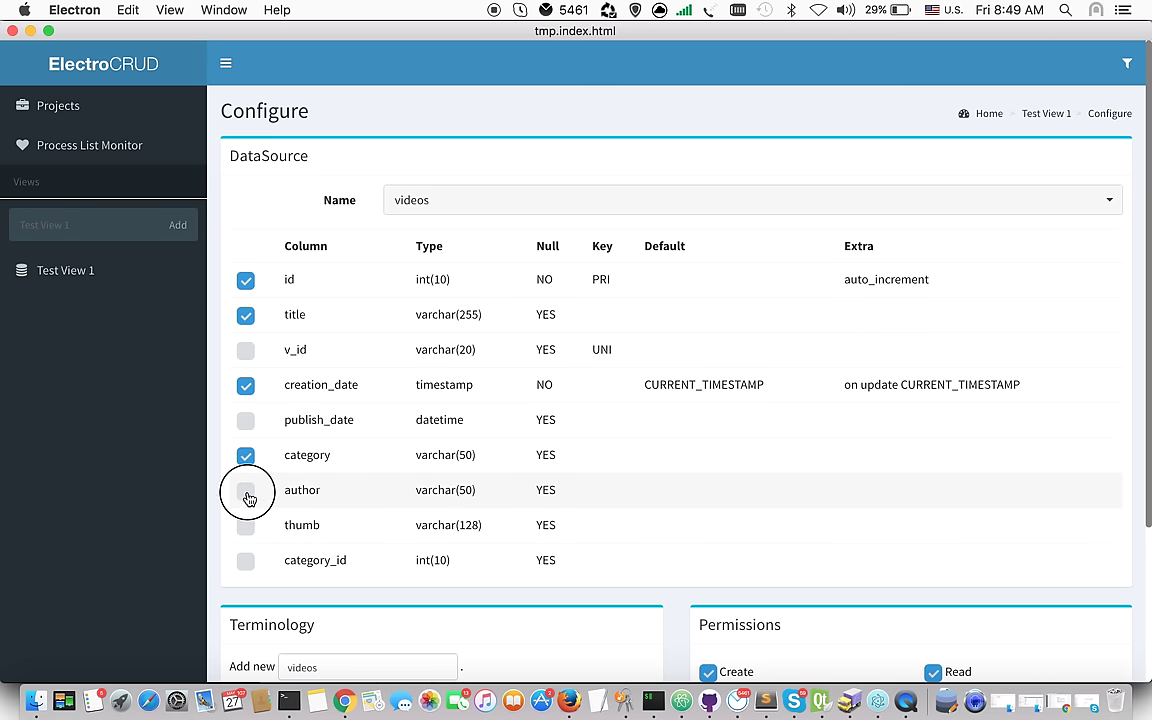
Set the view's terminology to "Video" for new entries and "Videos" for the list, and save the configuration
{"action": "scroll", "coordinate": [247, 497], "scroll_direction": "down", "scroll_amount": 3}
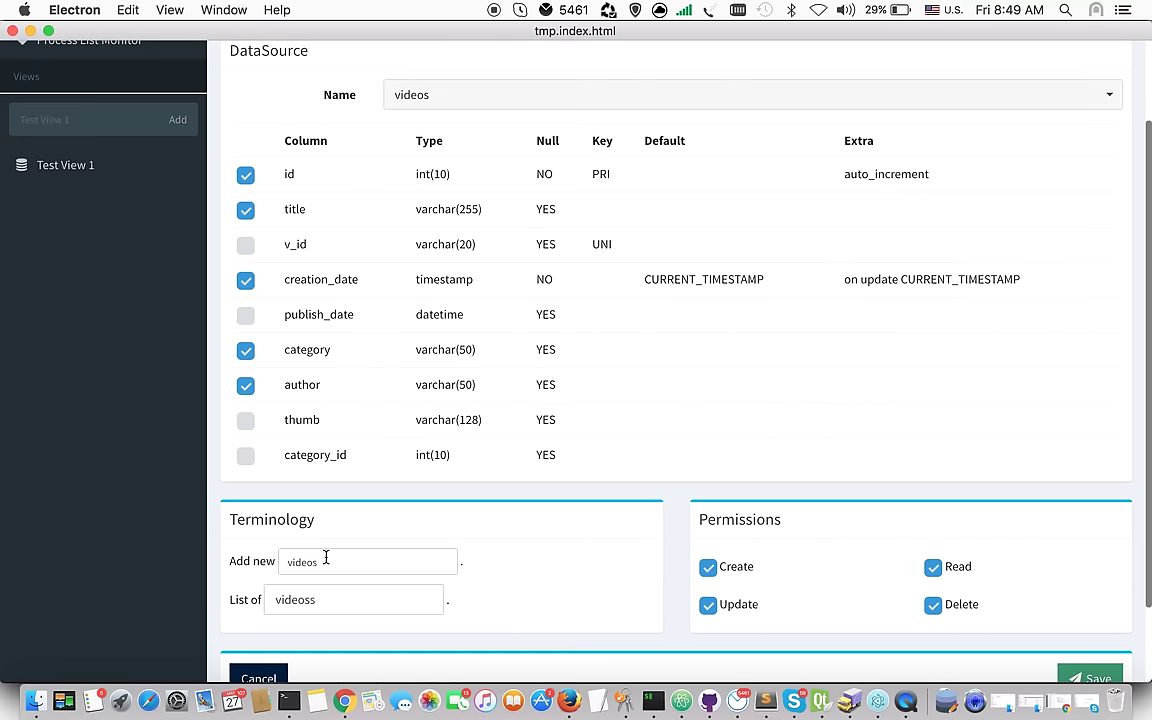
{"action": "double_click", "coordinate": [327, 557]}
{"action": "type", "text": "video"}
{"action": "key", "text": "Tab"}
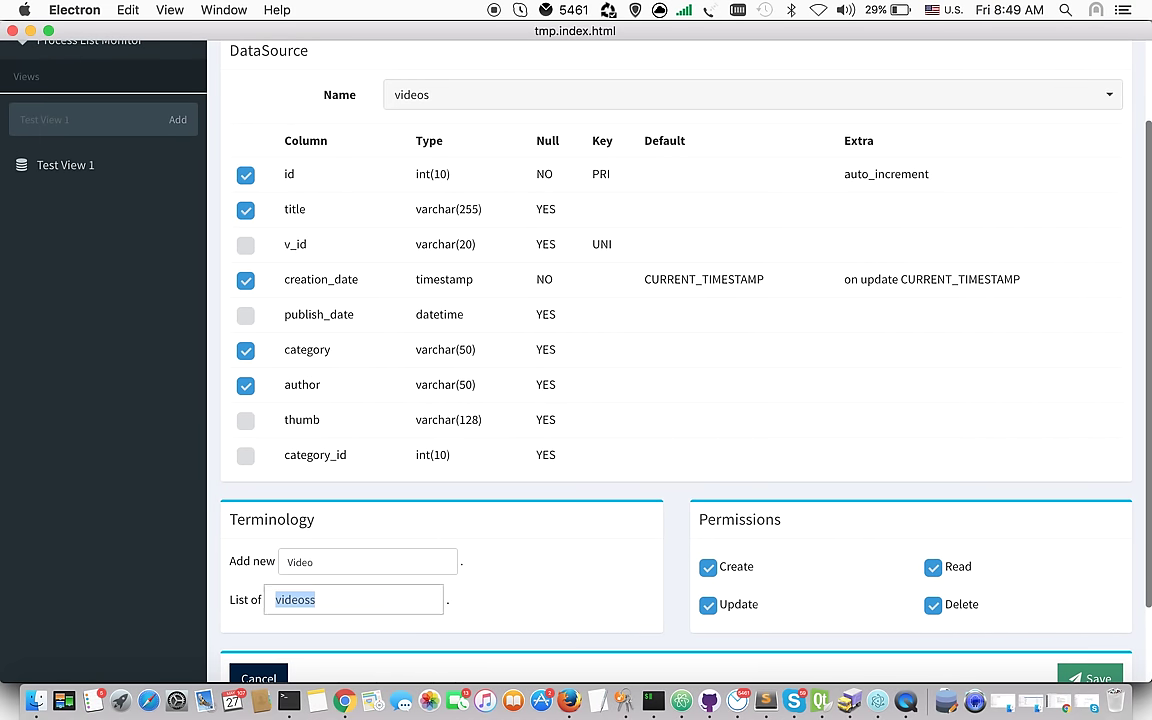
{"action": "type", "text": "Vid"}
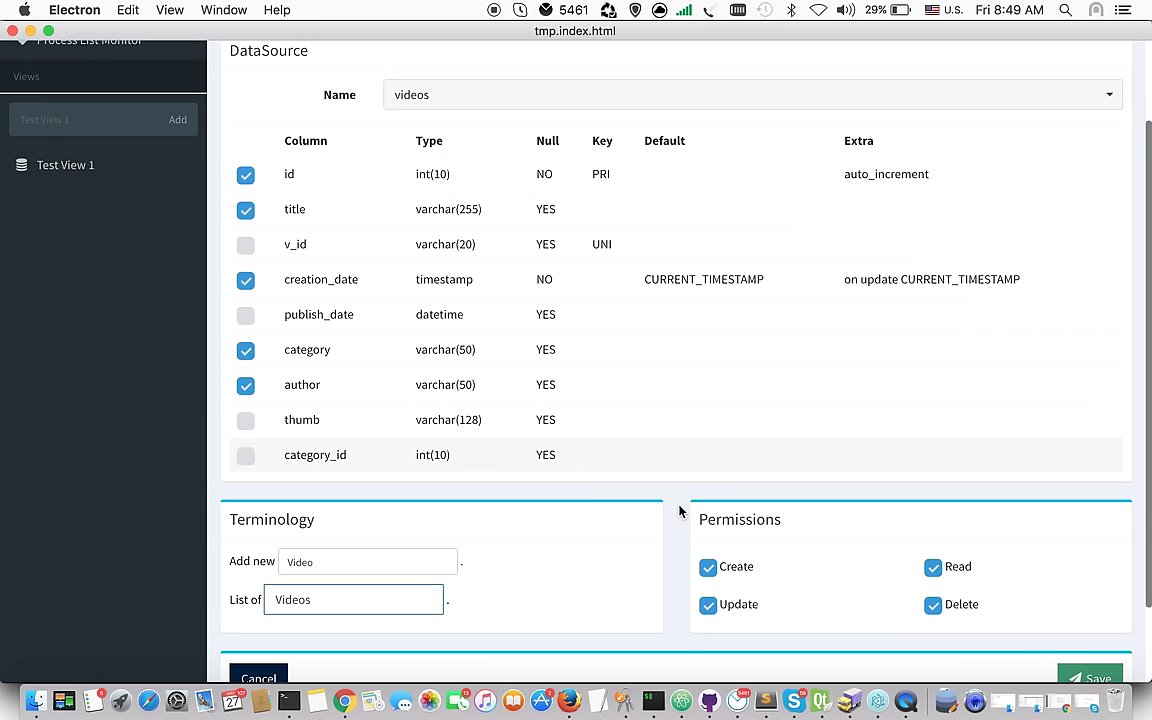
{"action": "scroll", "coordinate": [695, 508], "scroll_direction": "down", "scroll_amount": 2}
{"action": "left_click", "coordinate": [1083, 586]}
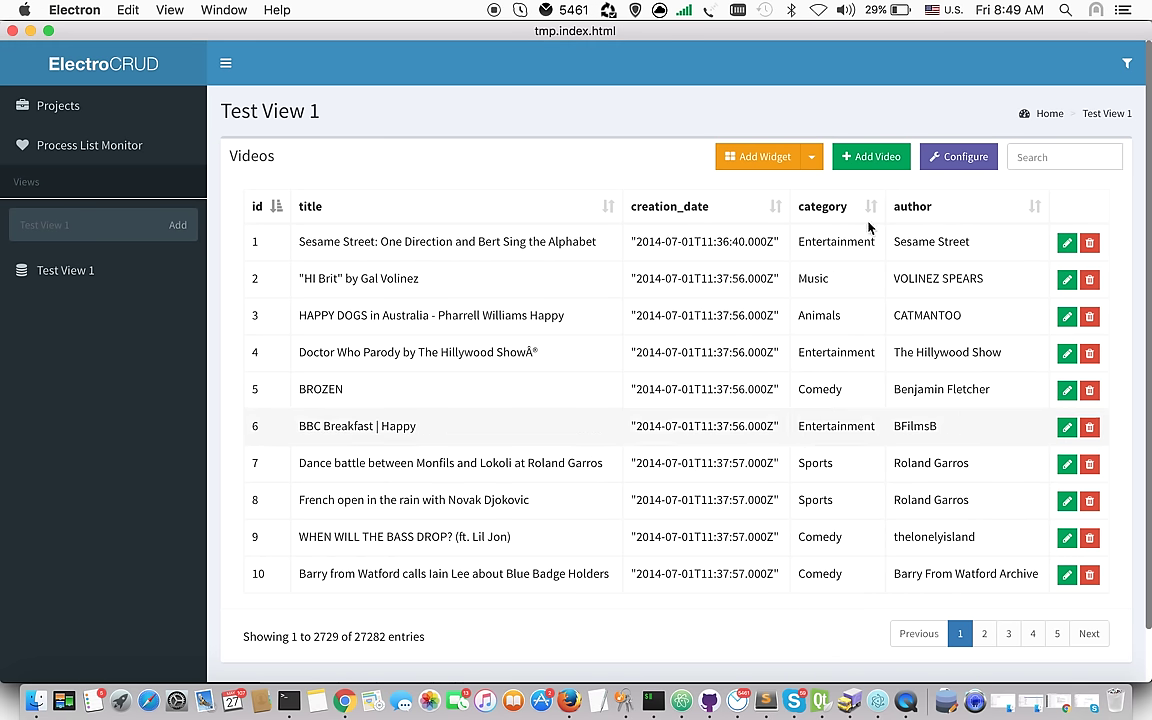
Add a Counter widget to the view and set its SQL query to COUNT the id column
{"action": "left_click", "coordinate": [813, 163]}
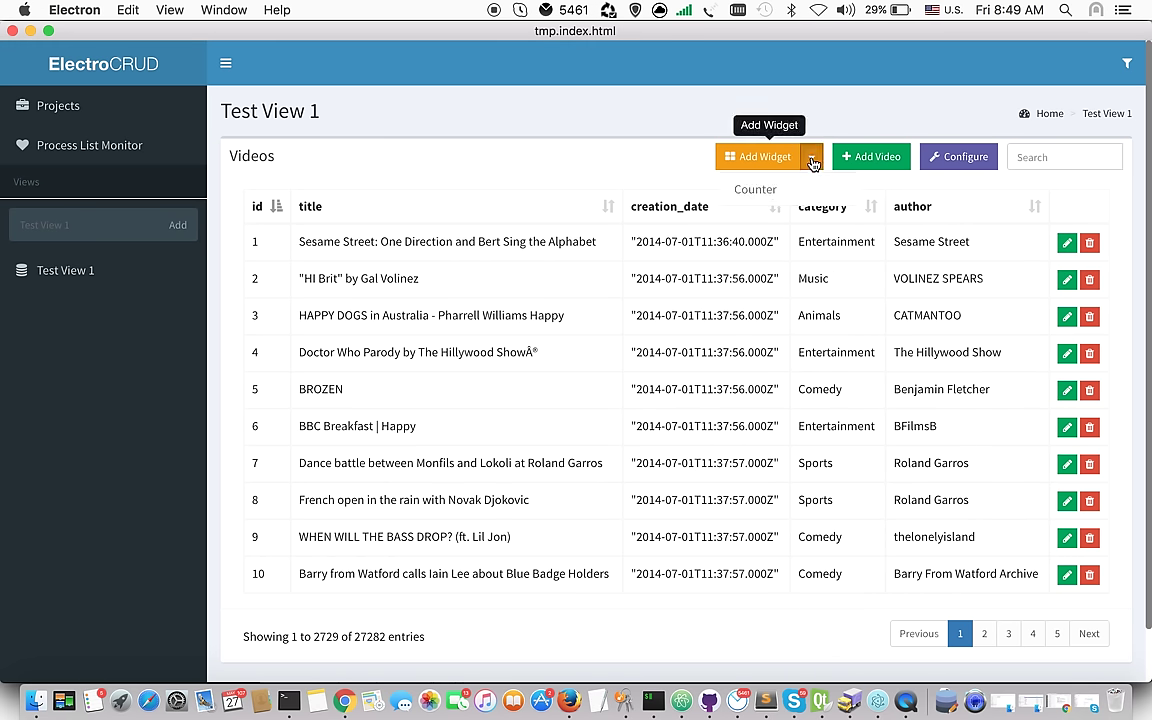
{"action": "left_click", "coordinate": [762, 190]}
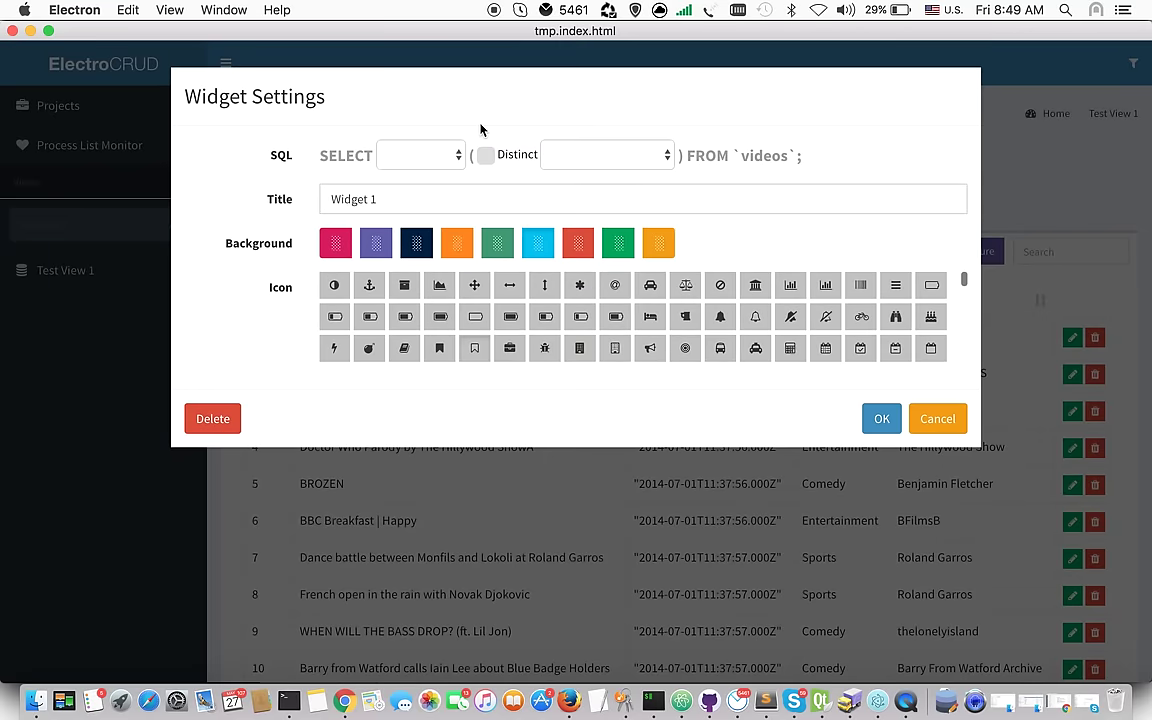
{"action": "left_click", "coordinate": [427, 158]}
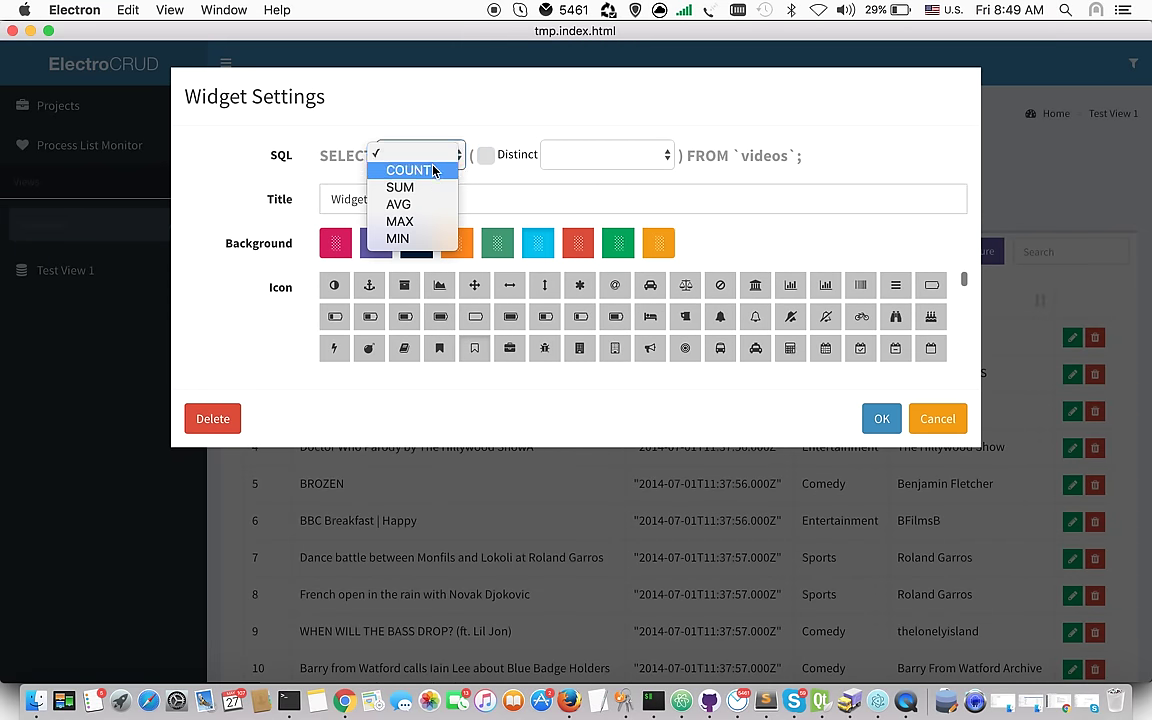
{"action": "left_click", "coordinate": [411, 170]}
{"action": "left_click", "coordinate": [586, 155]}
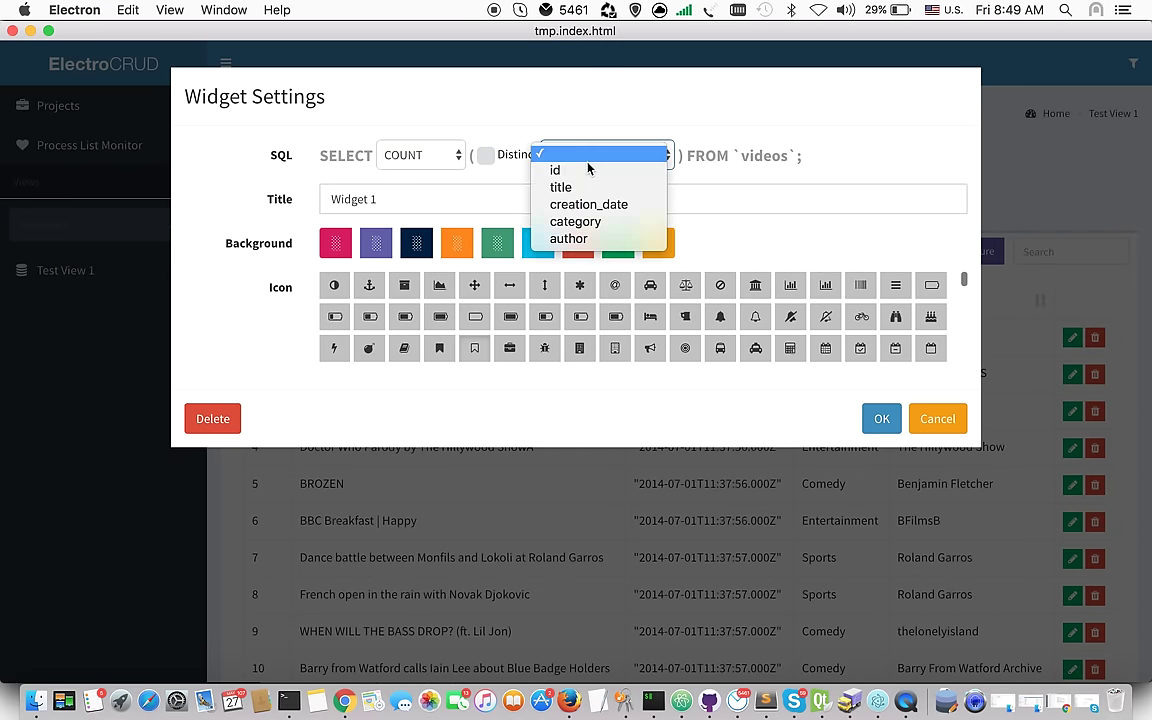
{"action": "left_click", "coordinate": [513, 188]}
Title the widget "Total Videos", give it an orange background and the area chart icon, and confirm its settings
{"action": "left_click", "coordinate": [429, 199]}
{"action": "key", "text": "super+a"}
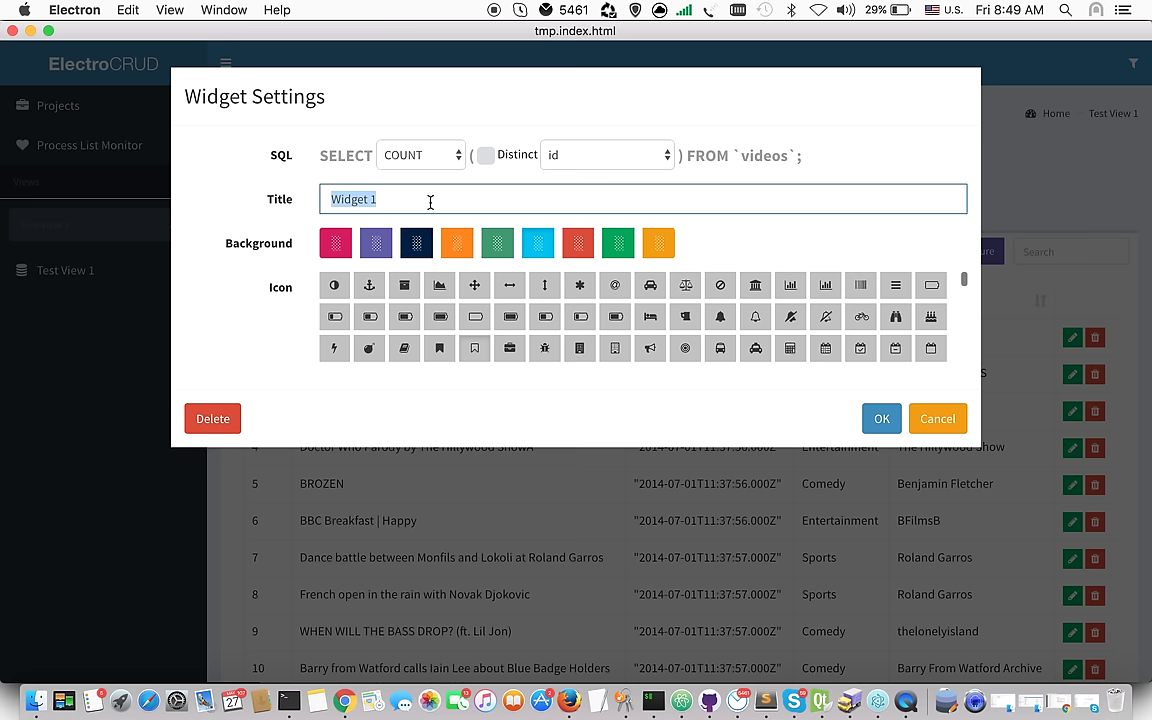
{"action": "type", "text": "Total Videos"}
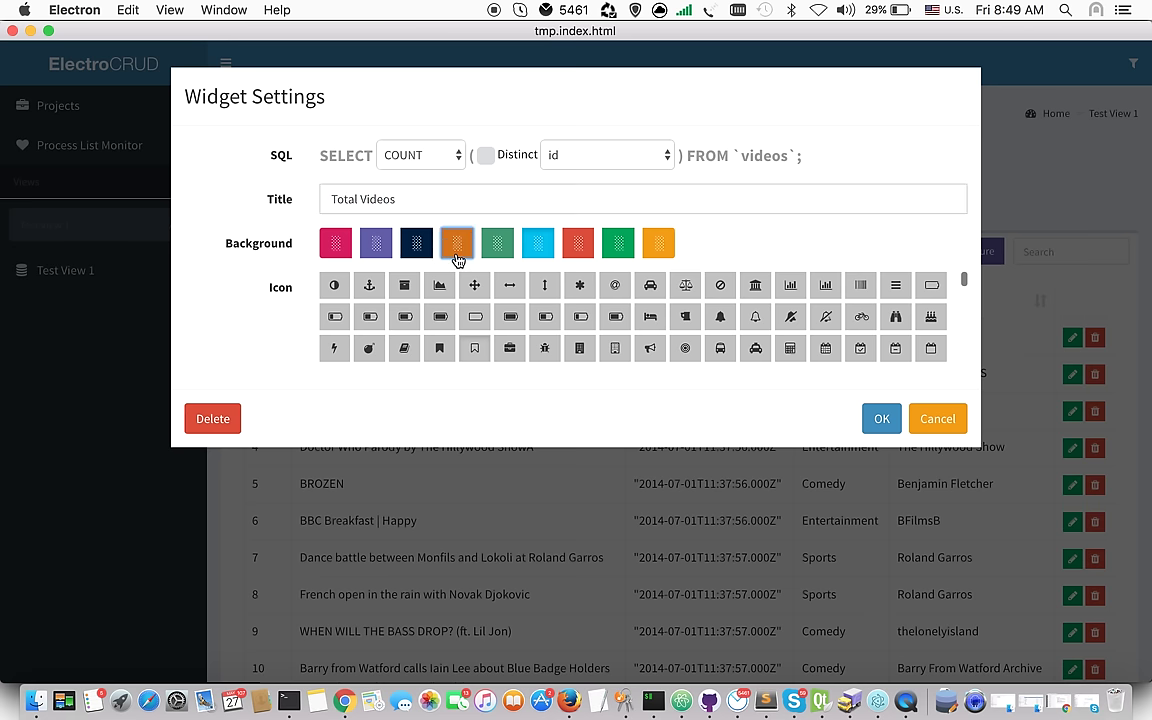
{"action": "left_click", "coordinate": [439, 287]}
{"action": "left_click", "coordinate": [881, 419]}
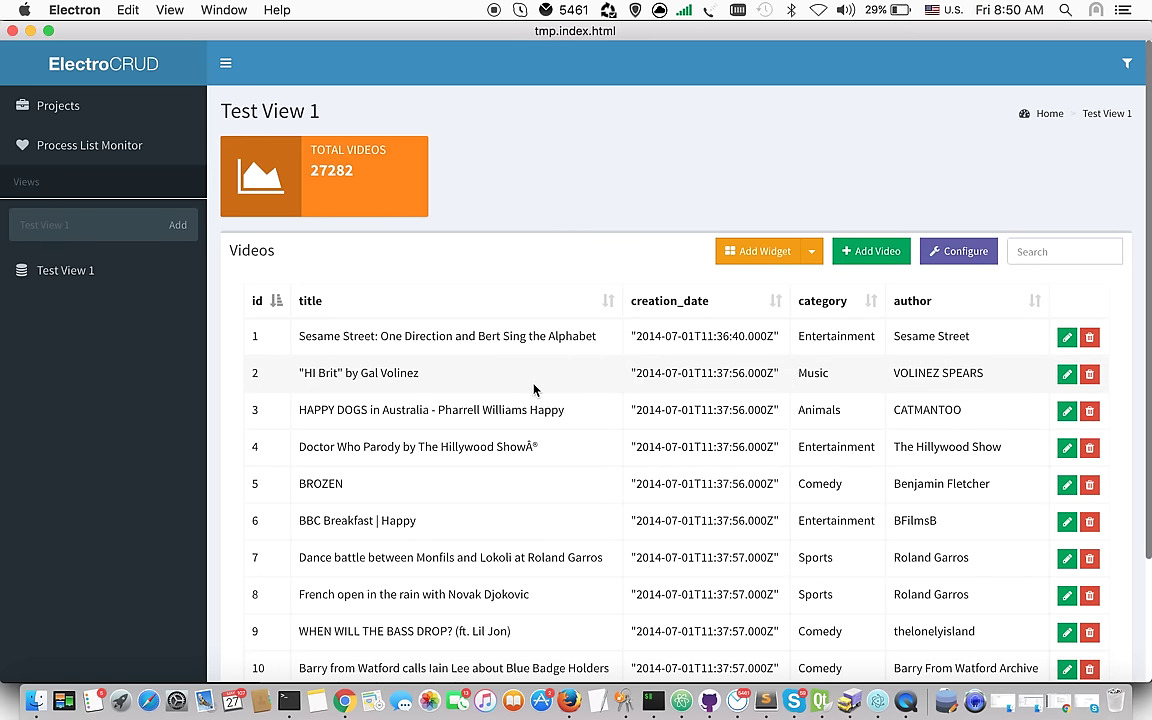
Create a custom filter titled "Music" with the description "Music Category"
{"action": "left_click", "coordinate": [1127, 66]}
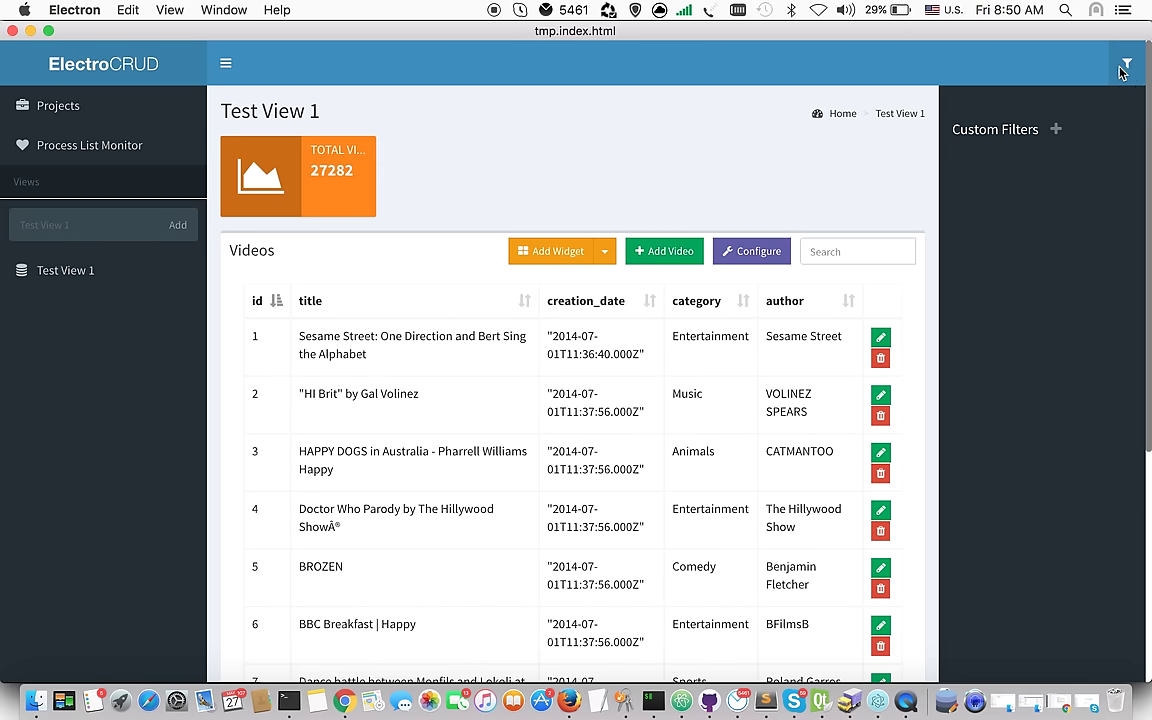
{"action": "left_click", "coordinate": [1058, 131]}
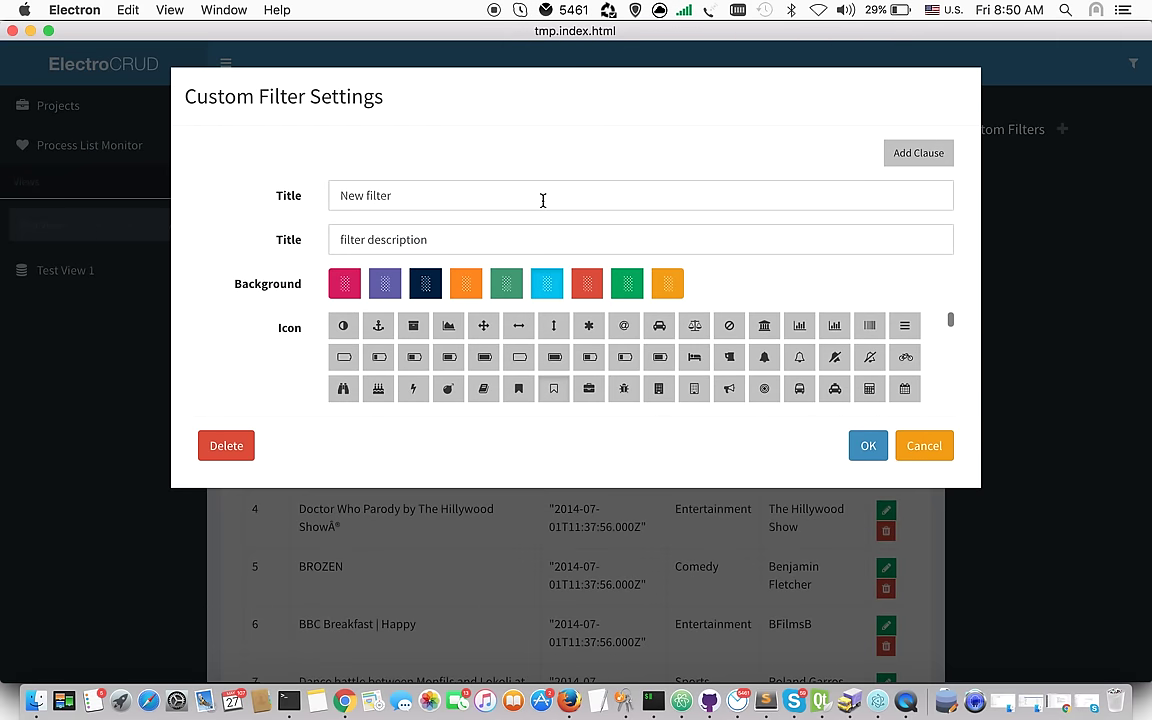
{"action": "triple_click", "coordinate": [423, 201]}
{"action": "type", "text": "Music"}
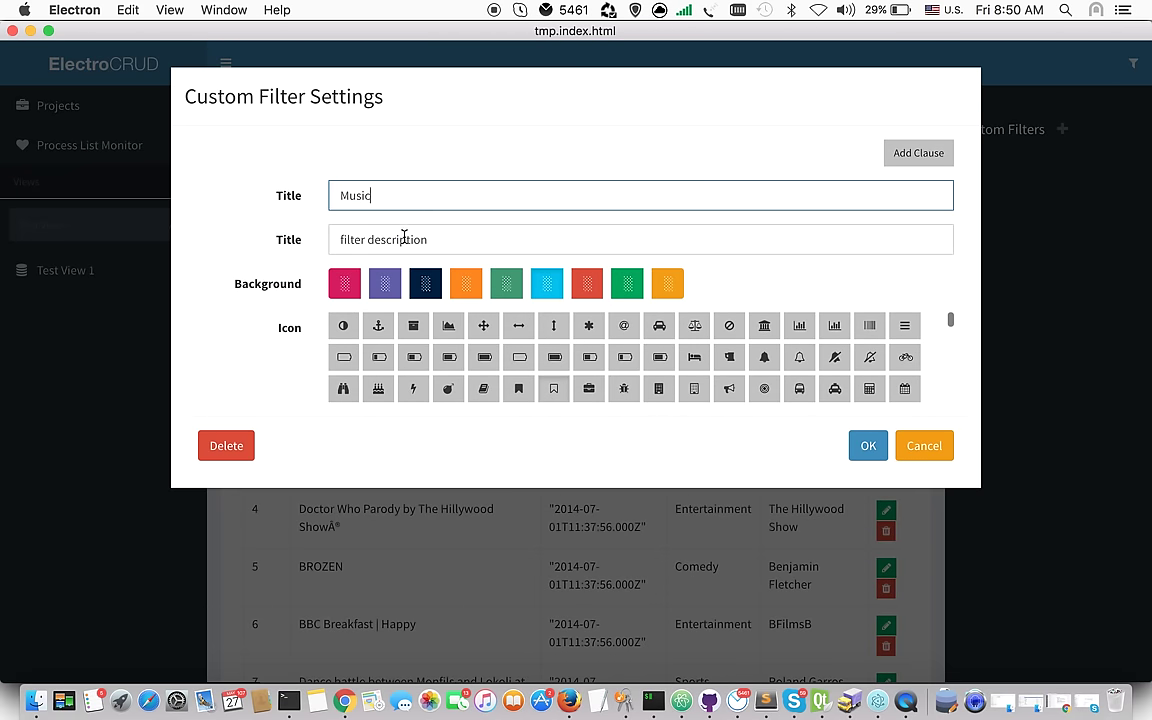
{"action": "triple_click", "coordinate": [404, 239]}
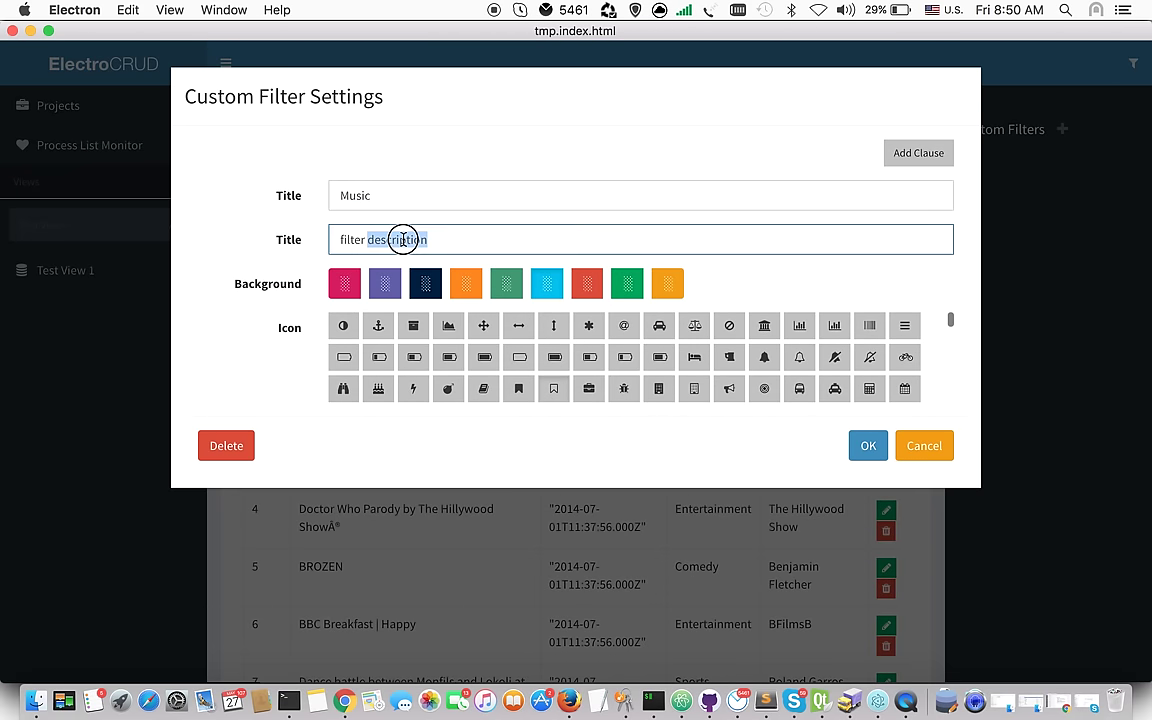
{"action": "type", "text": "Music Category"}
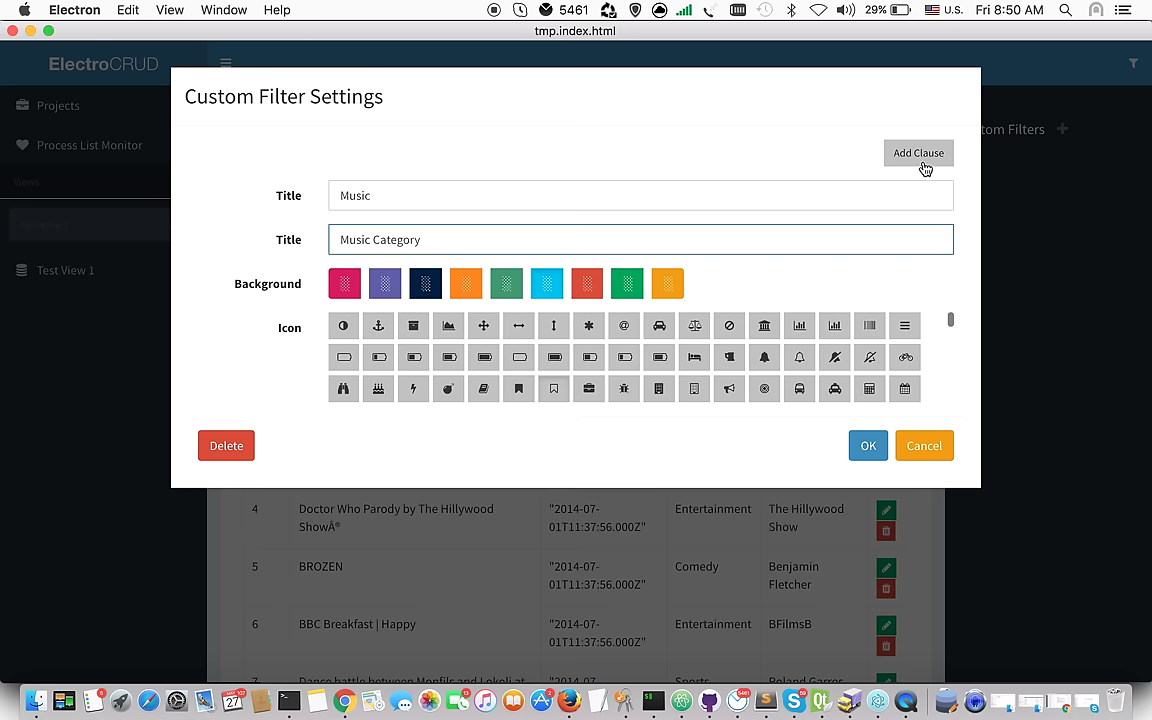
Add a clause to the filter requiring category = Music
{"action": "left_click", "coordinate": [922, 156]}
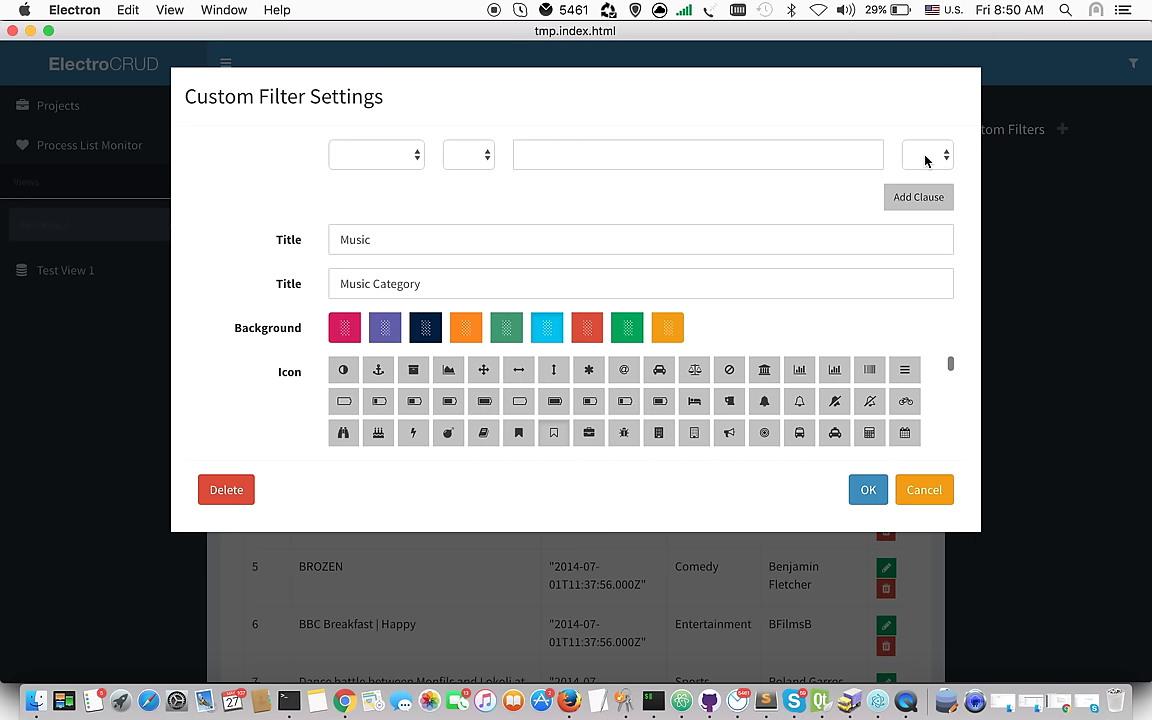
{"action": "left_click", "coordinate": [381, 155]}
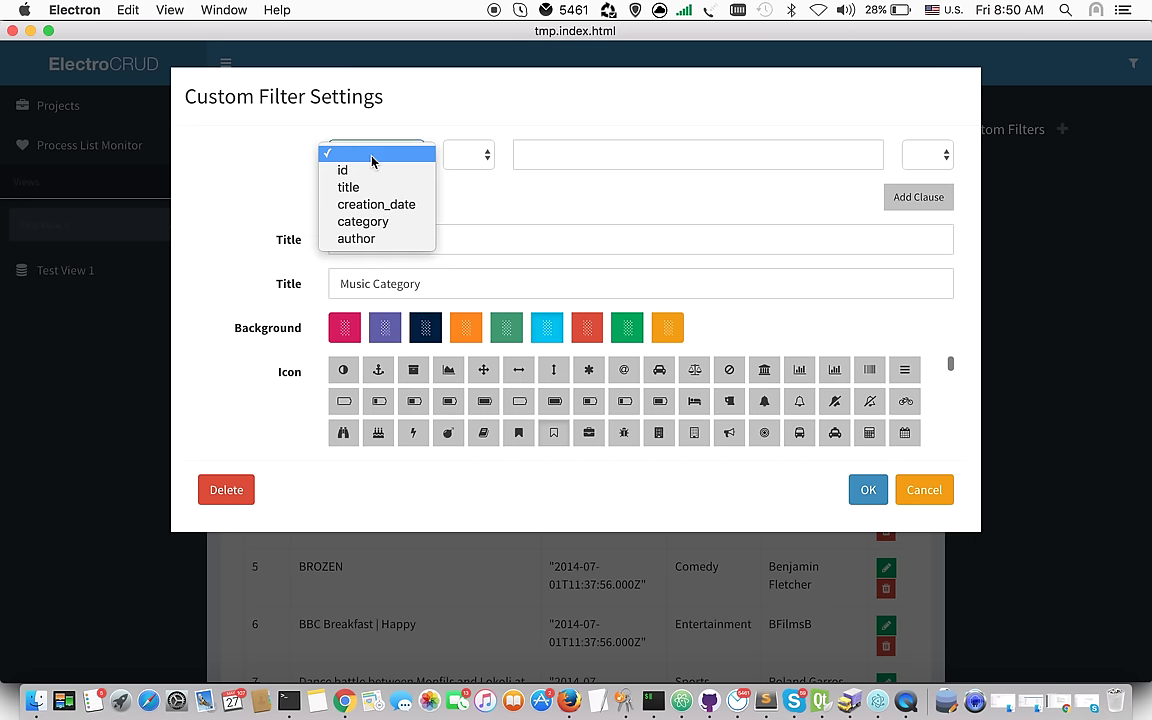
{"action": "left_click", "coordinate": [401, 221]}
{"action": "left_click", "coordinate": [475, 160]}
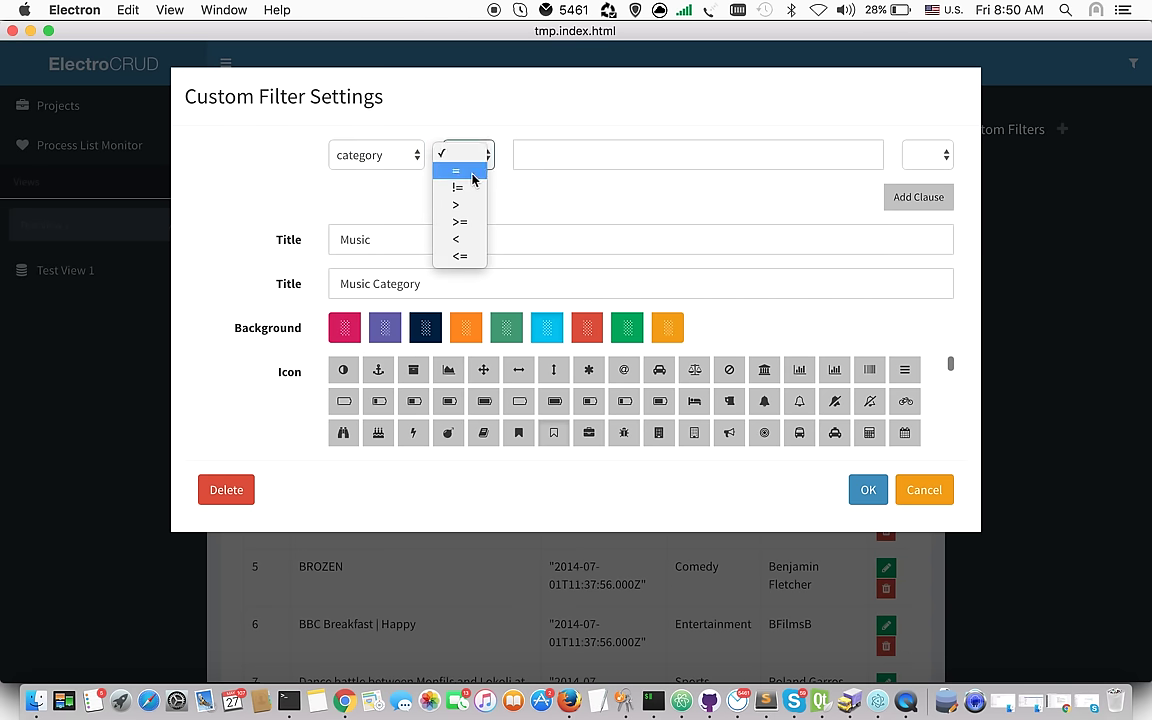
{"action": "left_click", "coordinate": [468, 172]}
{"action": "left_click", "coordinate": [563, 151]}
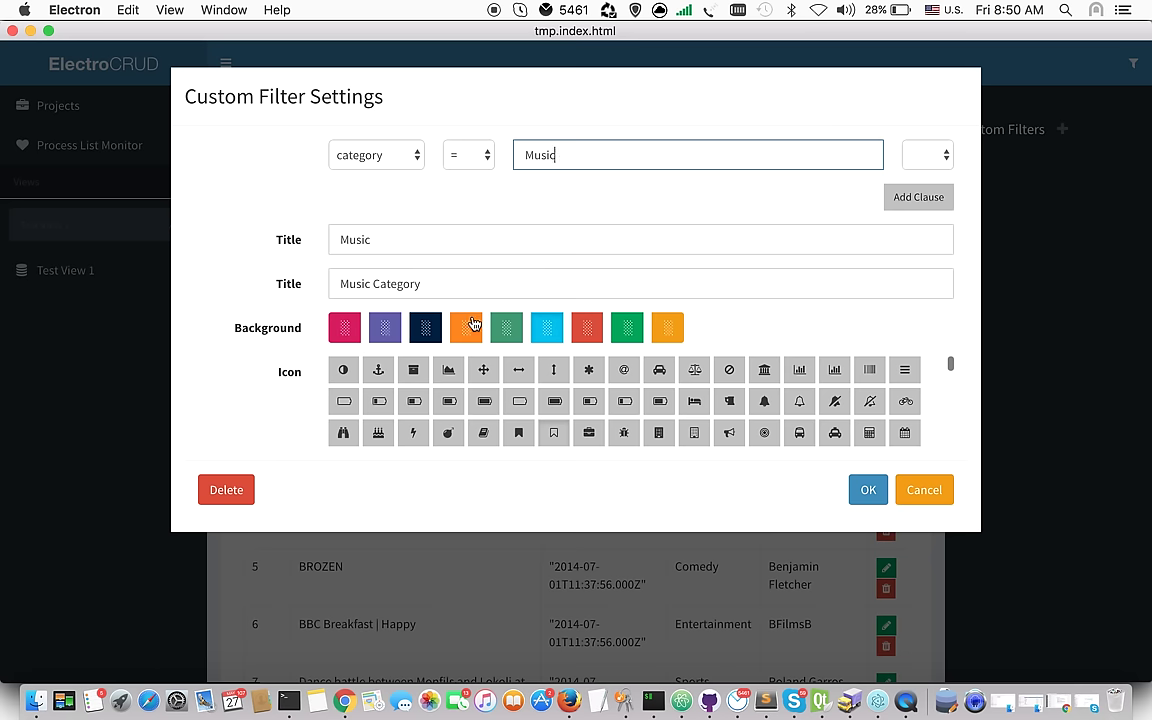
Give the filter a pink background and the headphones icon, and confirm its settings
{"action": "left_click", "coordinate": [344, 328]}
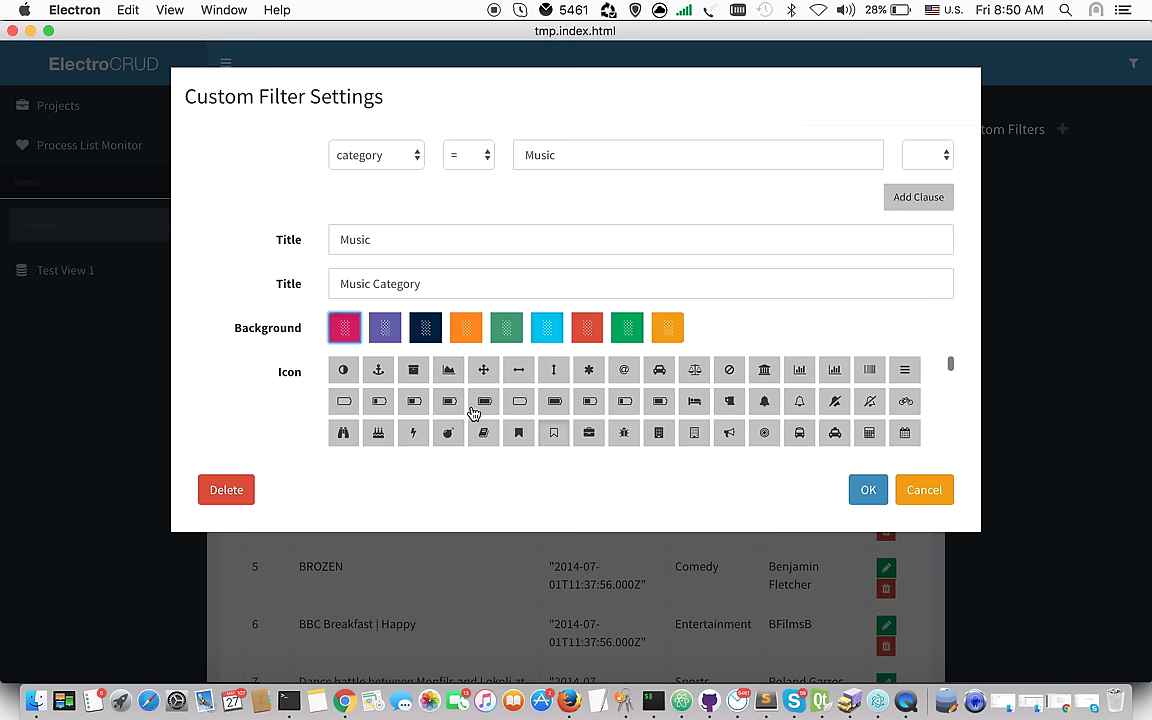
{"action": "scroll", "coordinate": [472, 412], "scroll_direction": "down", "scroll_amount": 5}
{"action": "scroll", "coordinate": [472, 412], "scroll_direction": "up", "scroll_amount": 1}
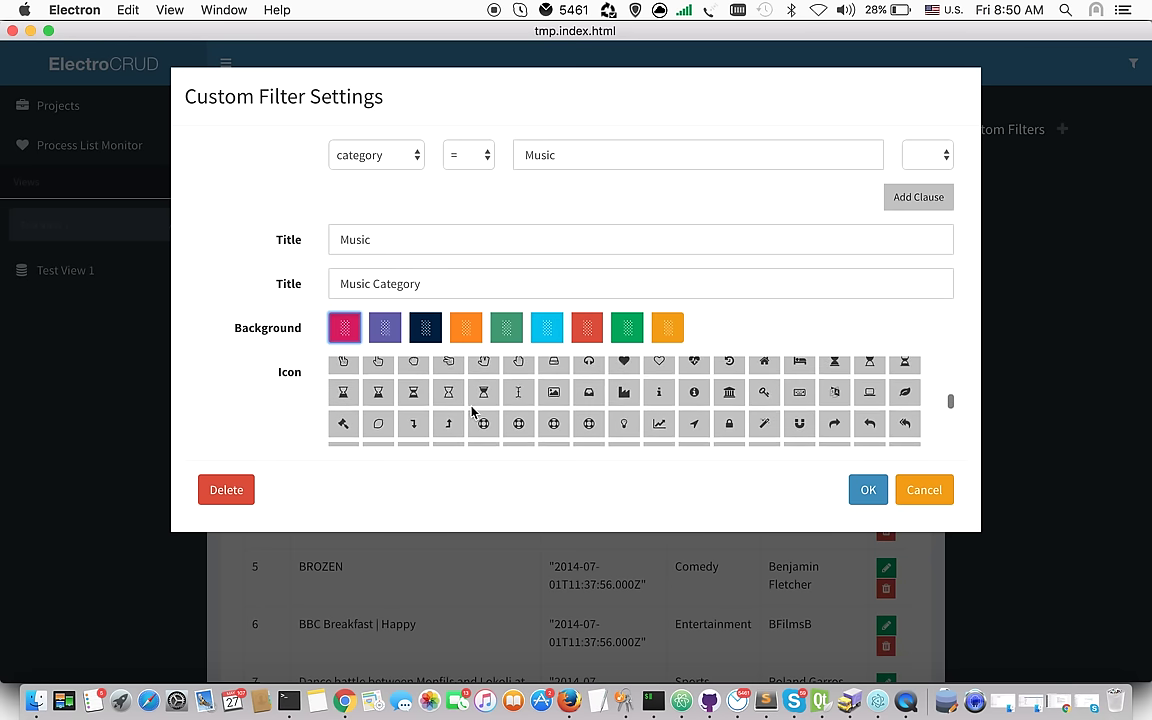
{"action": "scroll", "coordinate": [663, 391], "scroll_direction": "up", "scroll_amount": 1}
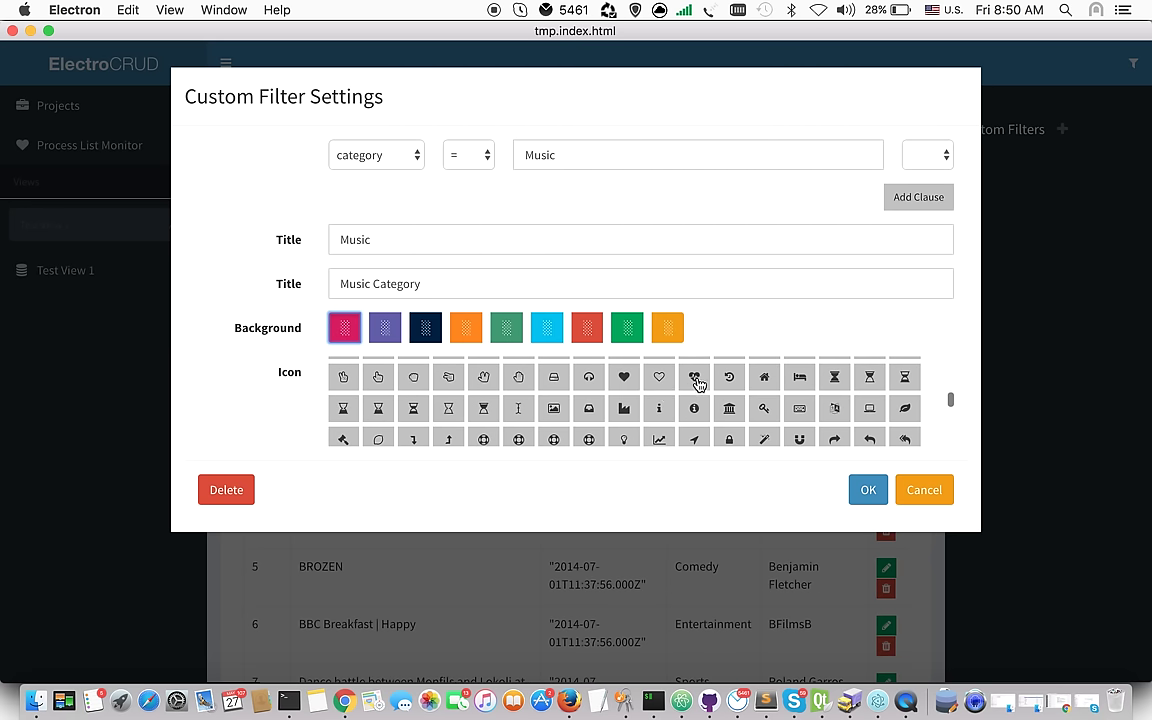
{"action": "left_click", "coordinate": [624, 378]}
{"action": "left_click", "coordinate": [590, 380]}
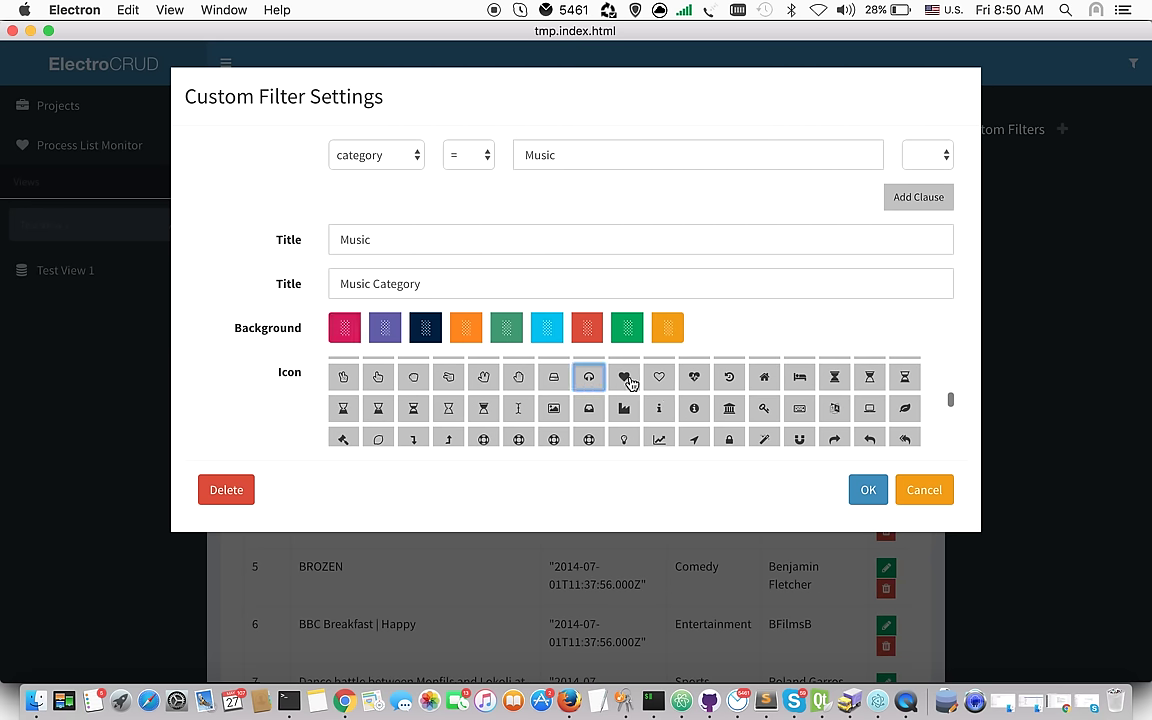
{"action": "left_click", "coordinate": [868, 490]}
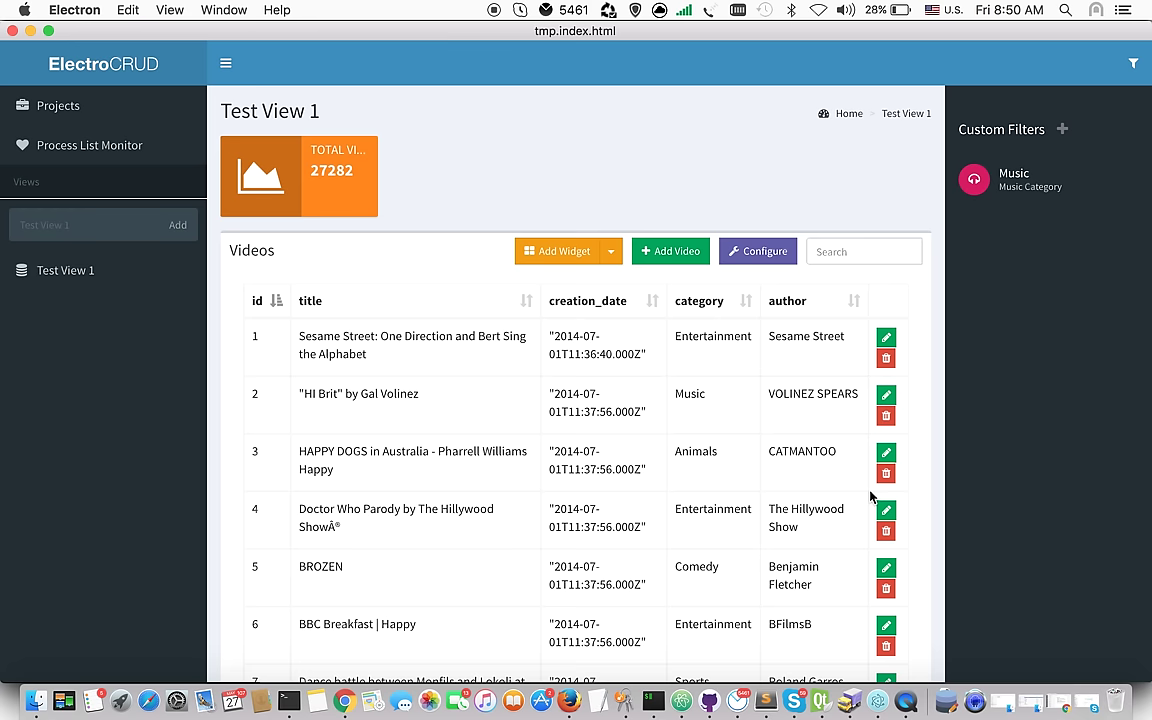
Apply the Music custom filter to the videos list
{"action": "mouse_move", "coordinate": [1043, 164]}
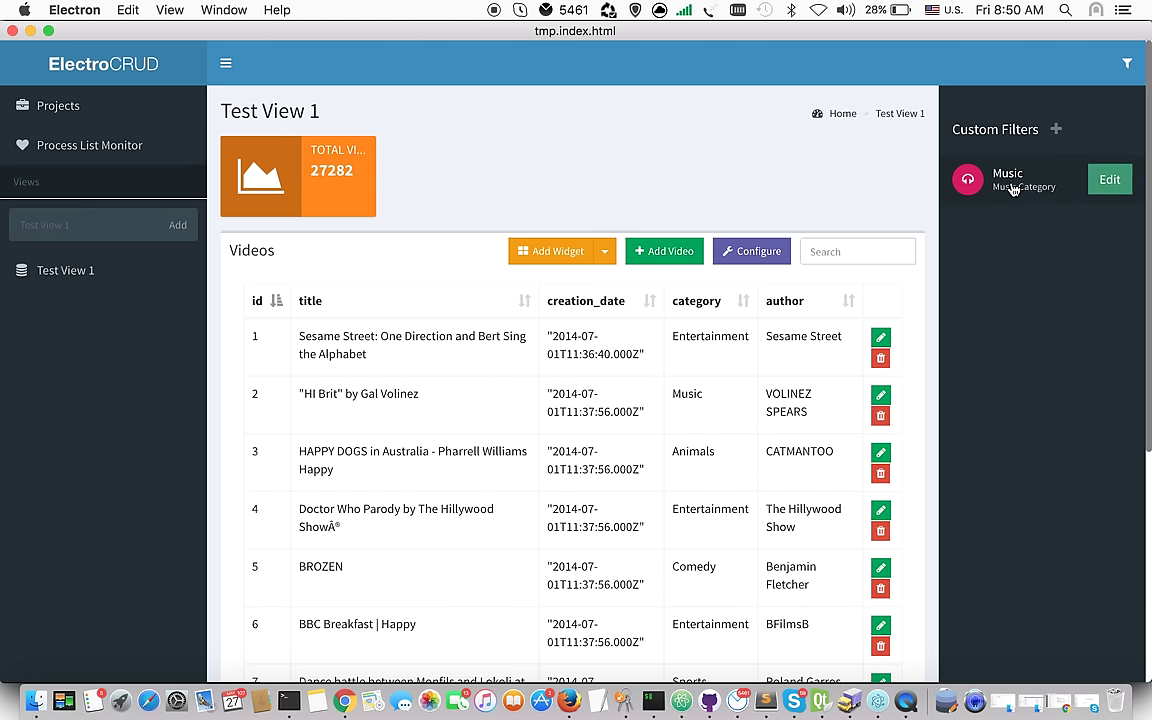
{"action": "left_click", "coordinate": [1016, 186]}
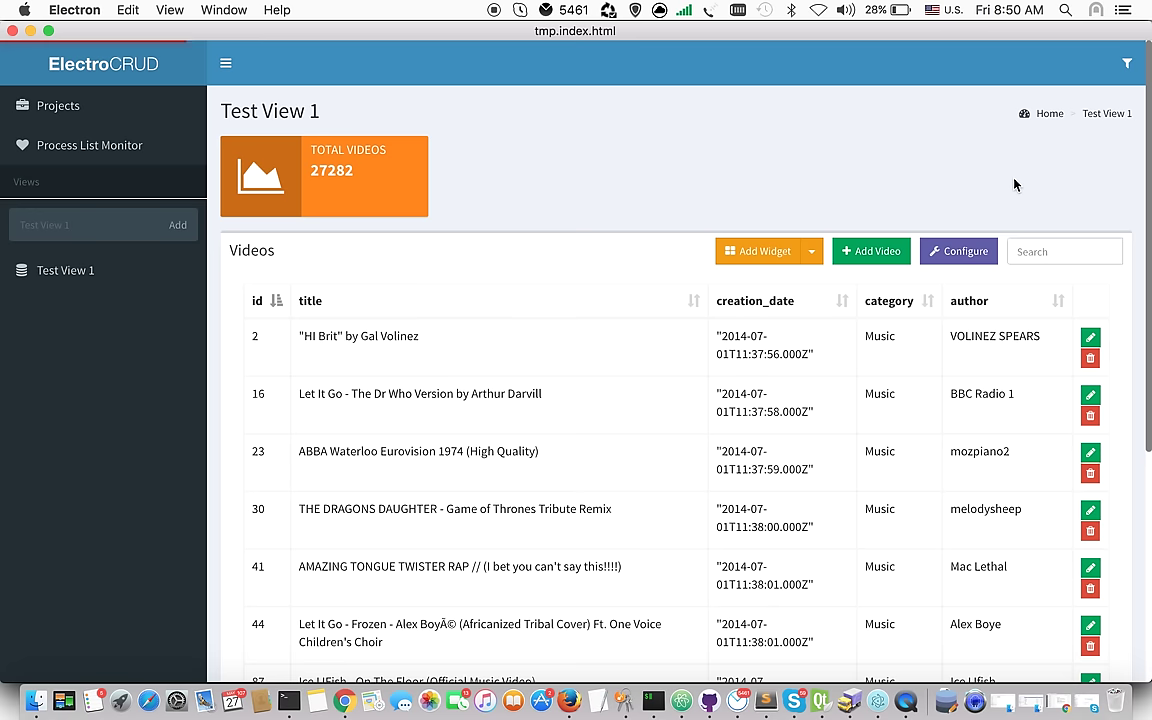
Look through the Music-filtered videos and copy the author mozpiano2 from the ABBA Waterloo row
{"action": "scroll", "coordinate": [900, 457], "scroll_direction": "down", "scroll_amount": 3}
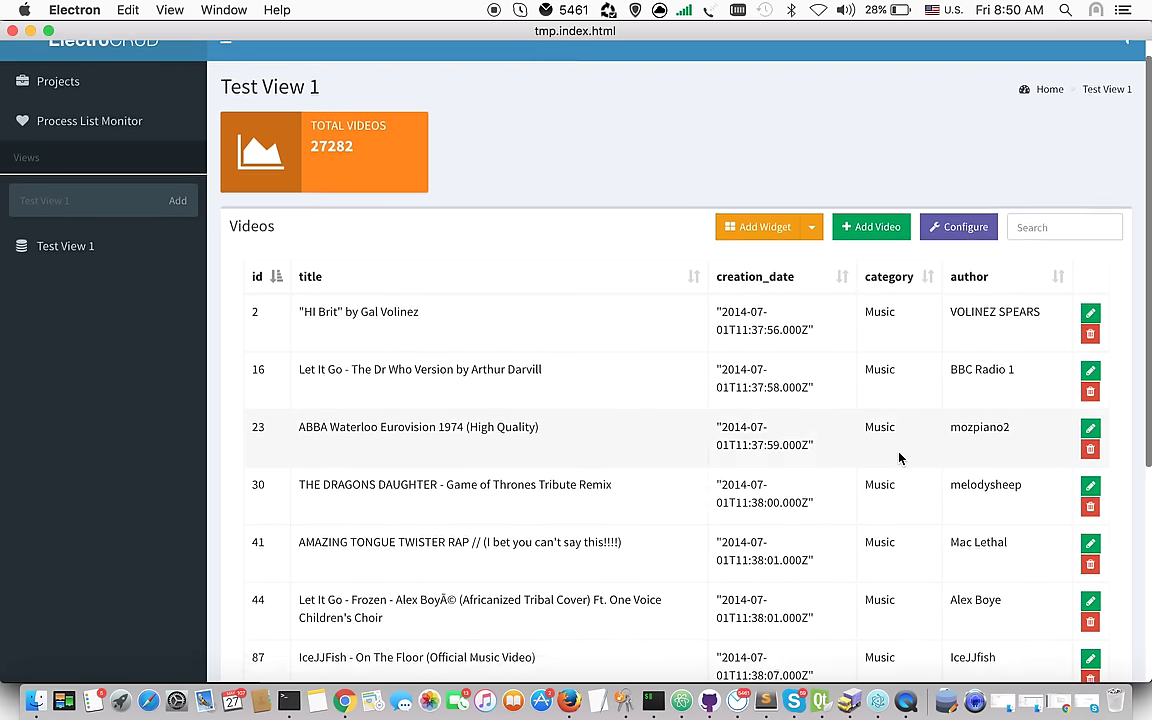
{"action": "scroll", "coordinate": [898, 457], "scroll_direction": "up", "scroll_amount": 3}
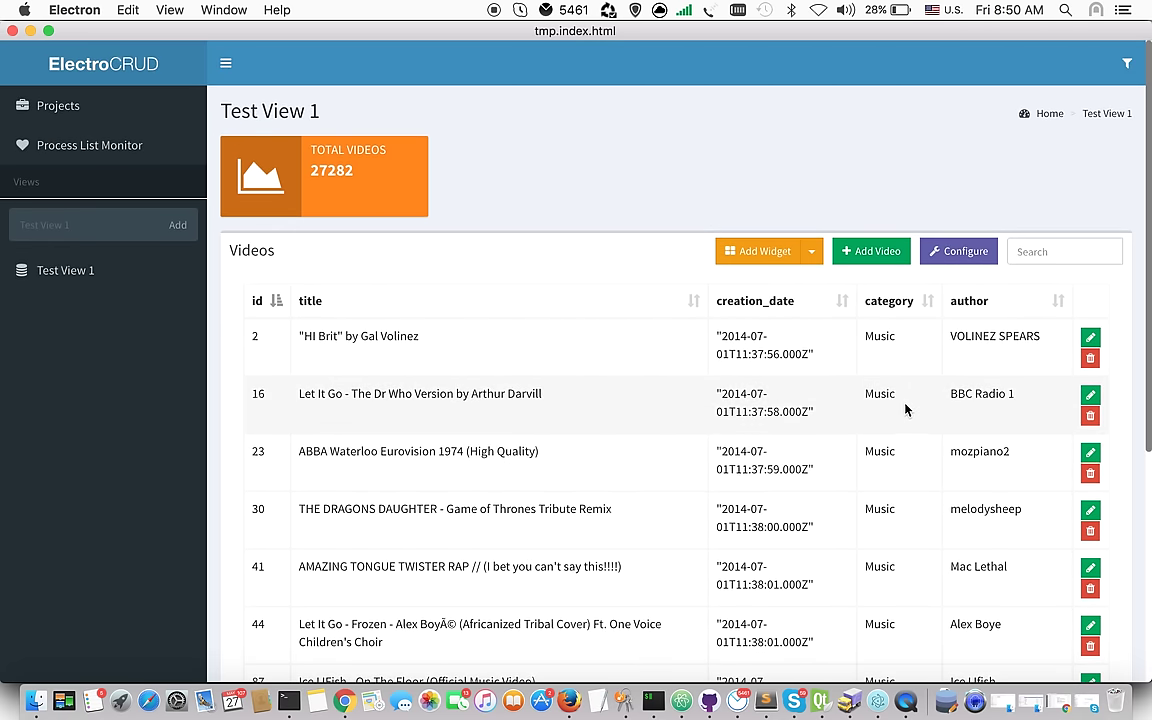
{"action": "scroll", "coordinate": [898, 457], "scroll_direction": "down", "scroll_amount": 5}
{"action": "scroll", "coordinate": [905, 409], "scroll_direction": "up", "scroll_amount": 5}
{"action": "left_click_drag", "start_coordinate": [952, 394], "coordinate": [1010, 394]}
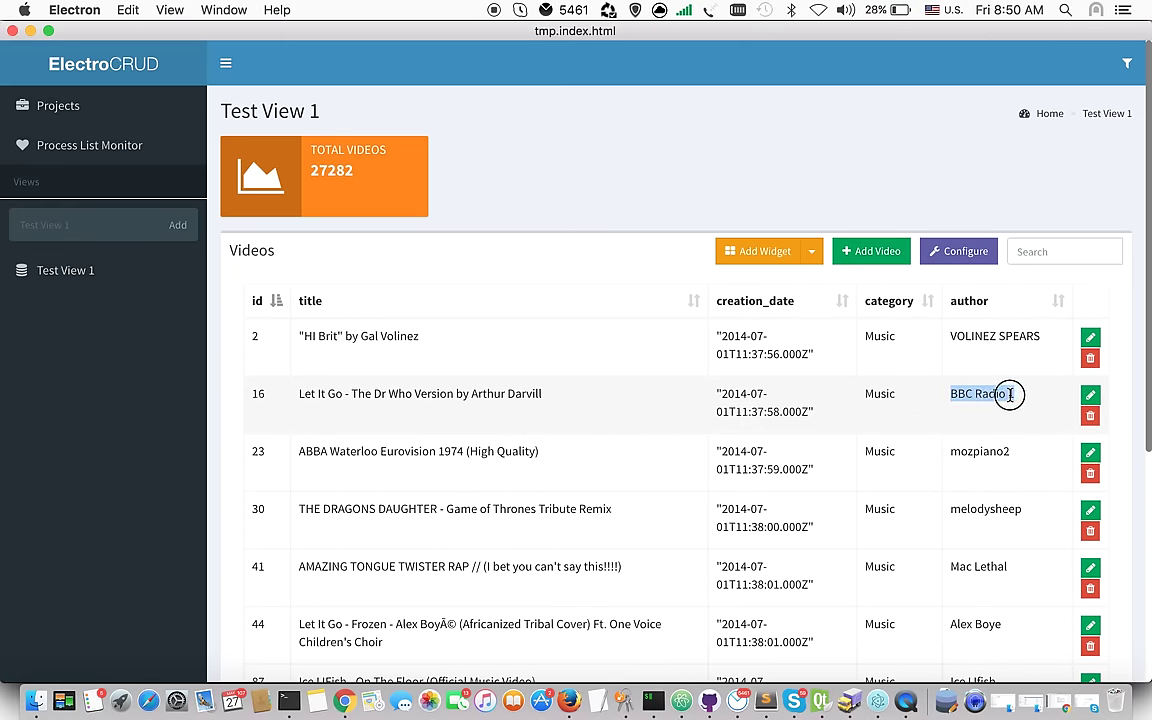
{"action": "double_click", "coordinate": [977, 451]}
{"action": "key", "text": "super+c"}
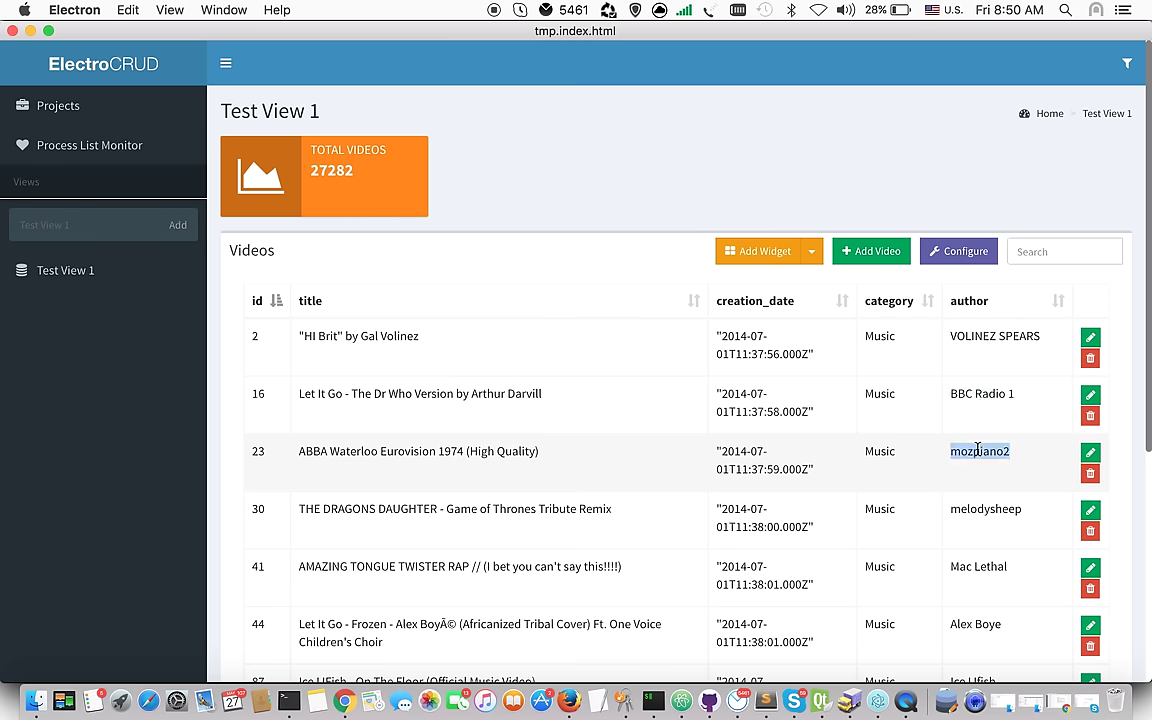
Create a second custom filter titled "Music + mozpiano2" with the description "Music category + mozpiano2"
{"action": "left_click", "coordinate": [1127, 64]}
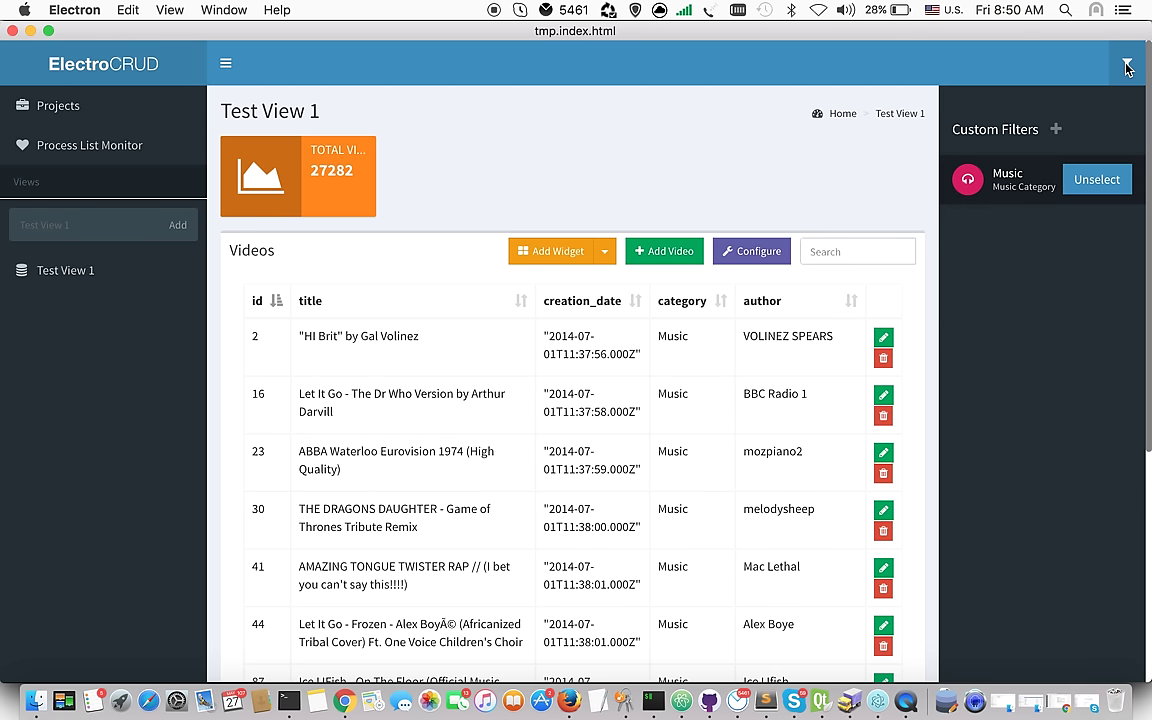
{"action": "left_click", "coordinate": [1057, 131]}
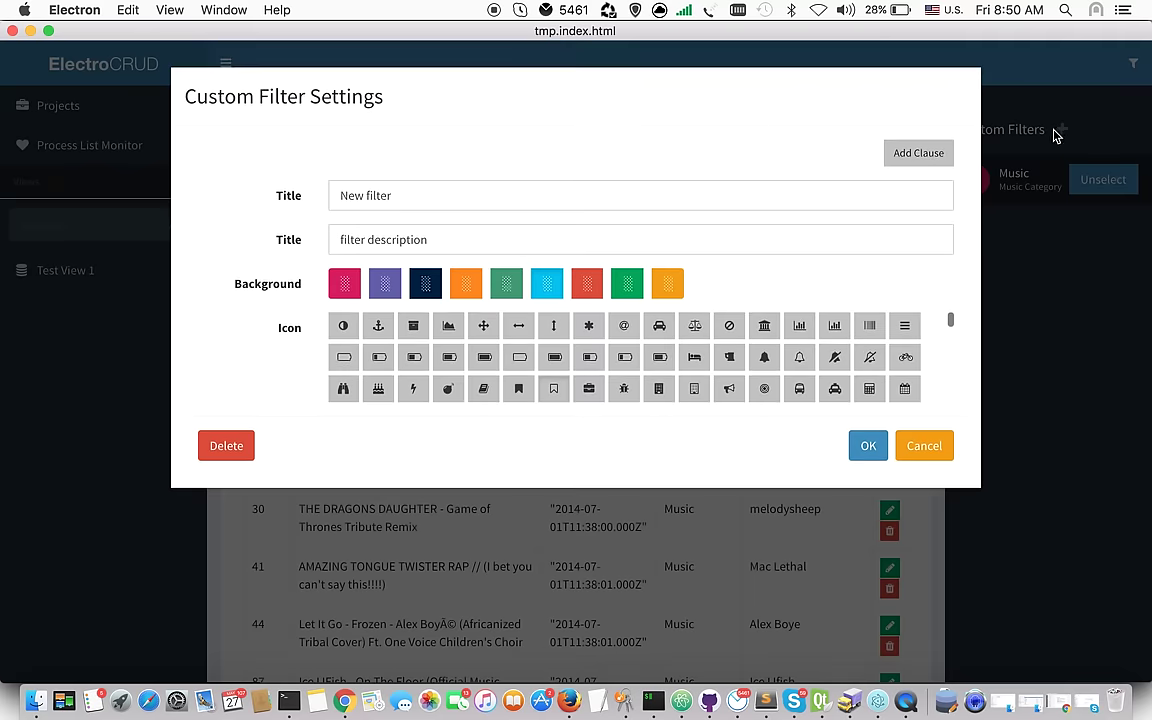
{"action": "triple_click", "coordinate": [411, 197]}
{"action": "type", "text": "Mus"}
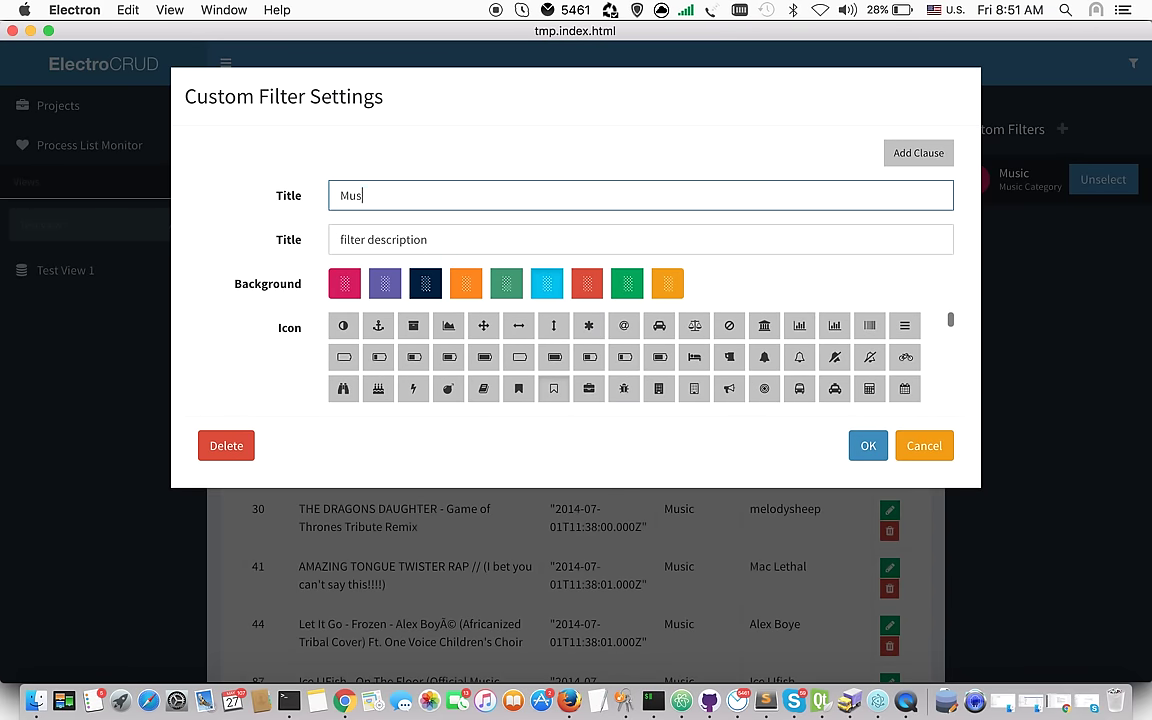
{"action": "type", "text": "ic + mozpiano2"}
{"action": "triple_click", "coordinate": [424, 238]}
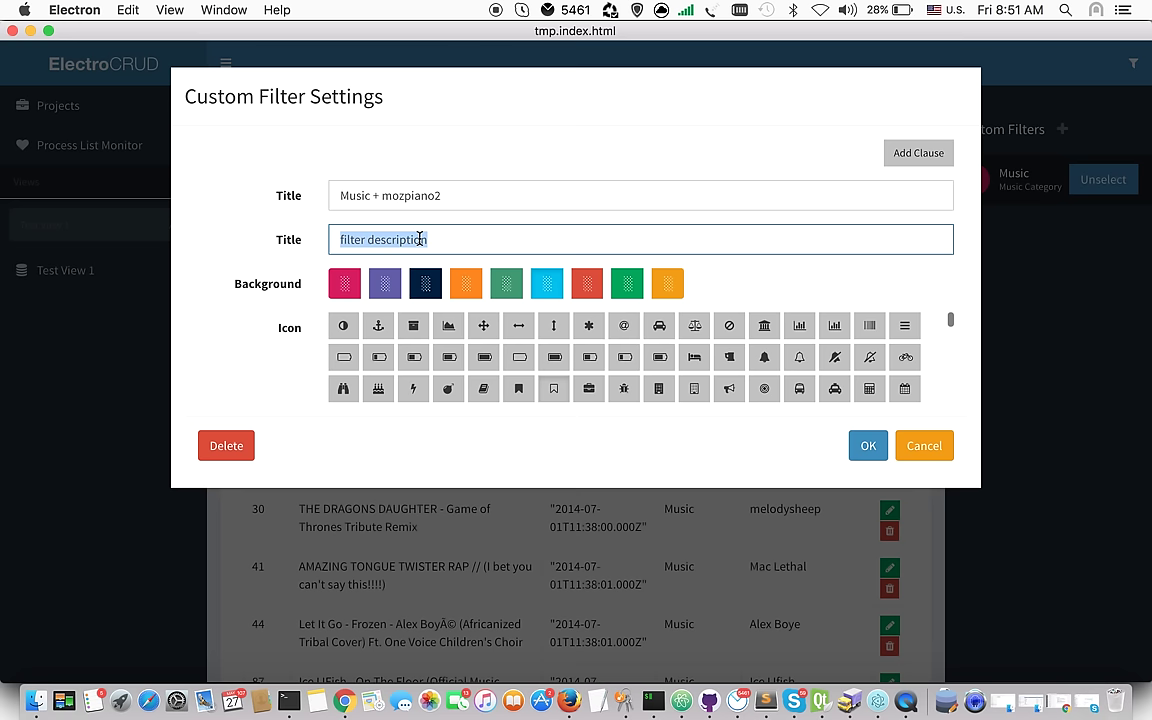
{"action": "type", "text": "Music category + mozpiano2"}
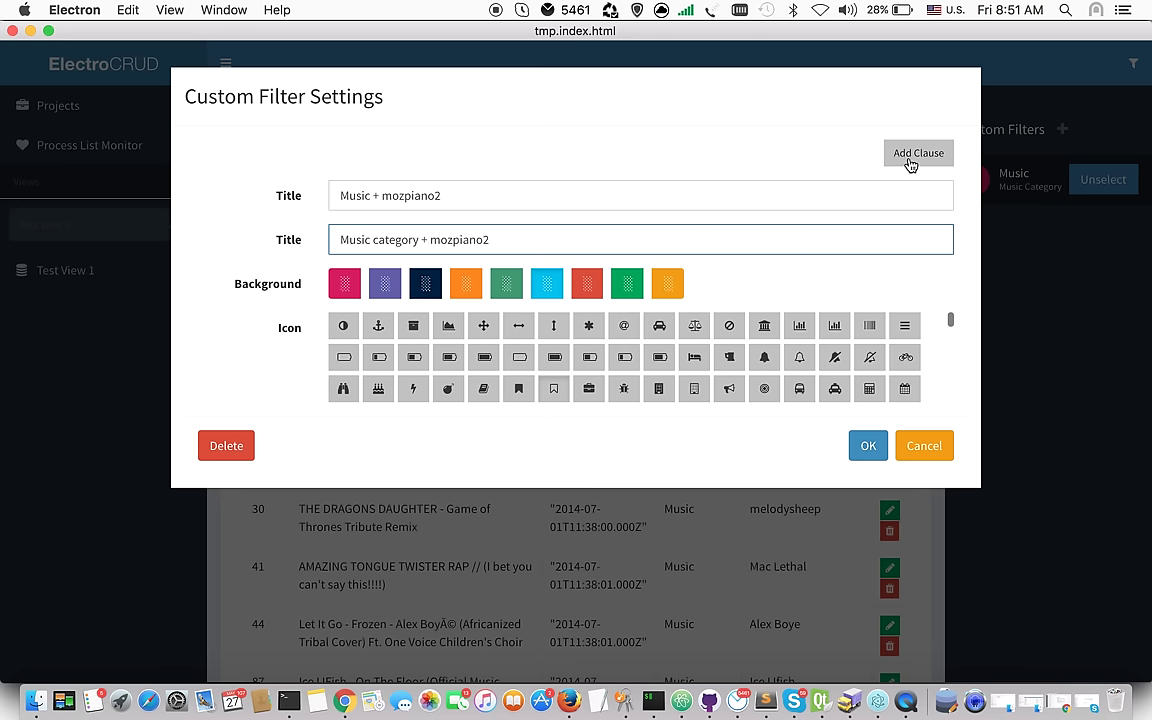
Add a first clause category = Music to the new filter, joined with AND
{"action": "left_click", "coordinate": [910, 160]}
{"action": "left_click", "coordinate": [361, 154]}
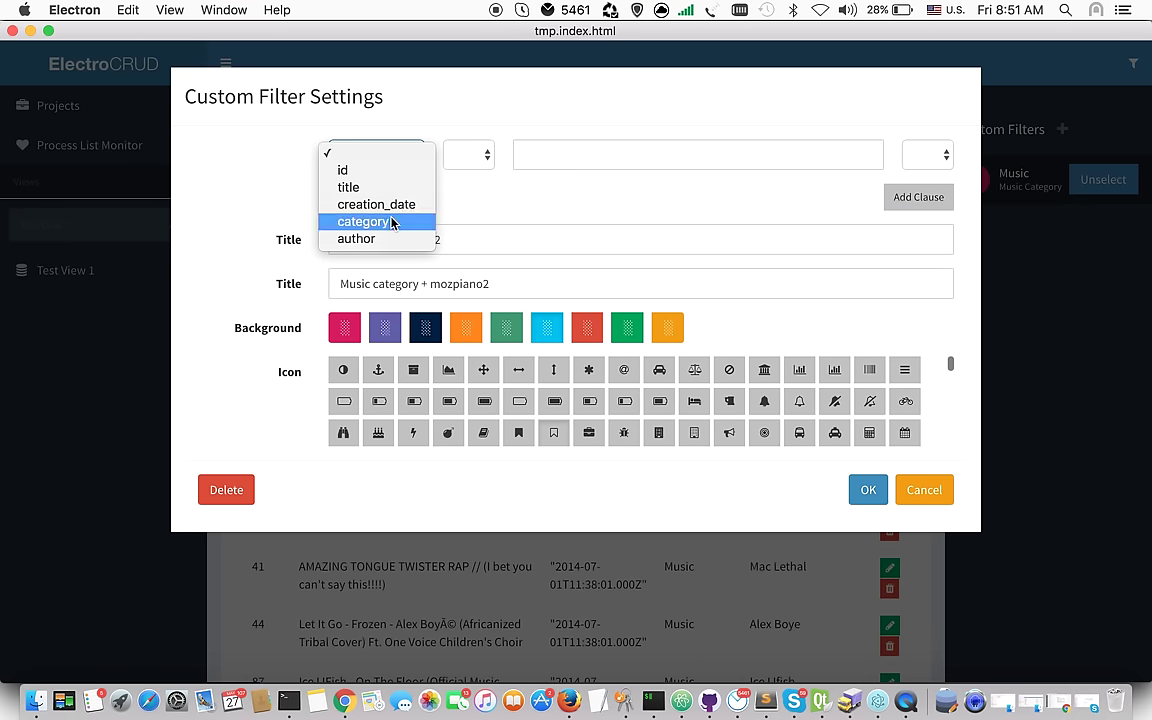
{"action": "left_click", "coordinate": [363, 221]}
{"action": "left_click", "coordinate": [456, 160]}
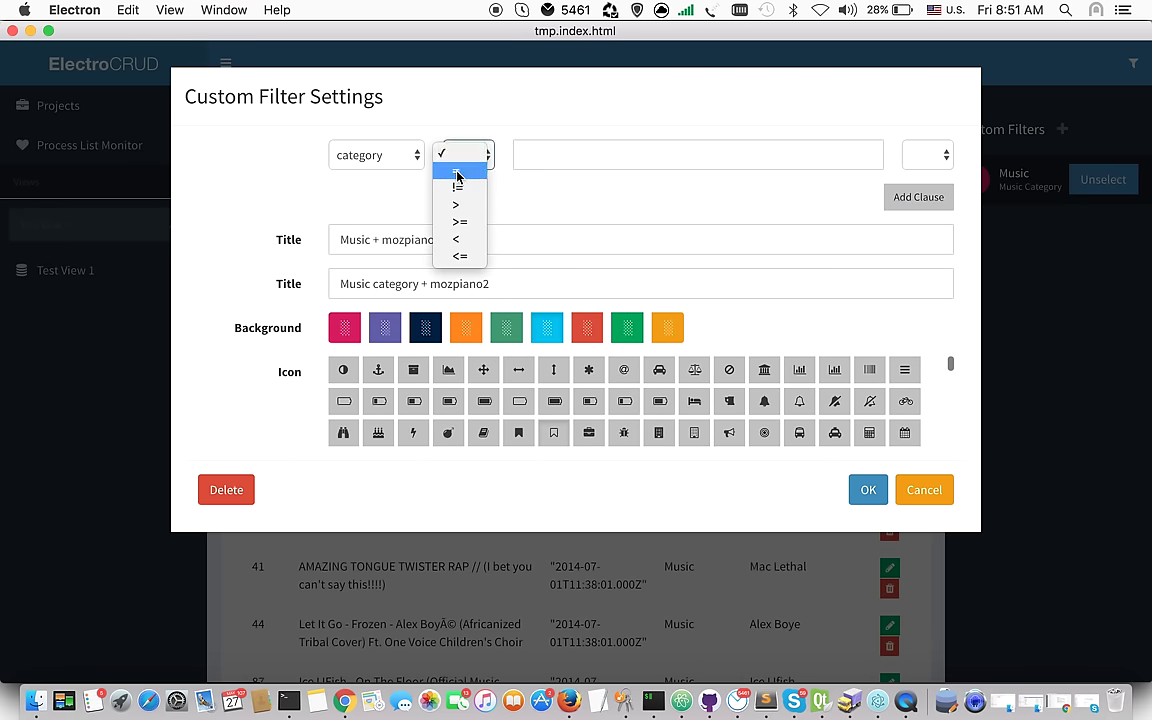
{"action": "left_click", "coordinate": [493, 167]}
{"action": "left_click", "coordinate": [549, 155]}
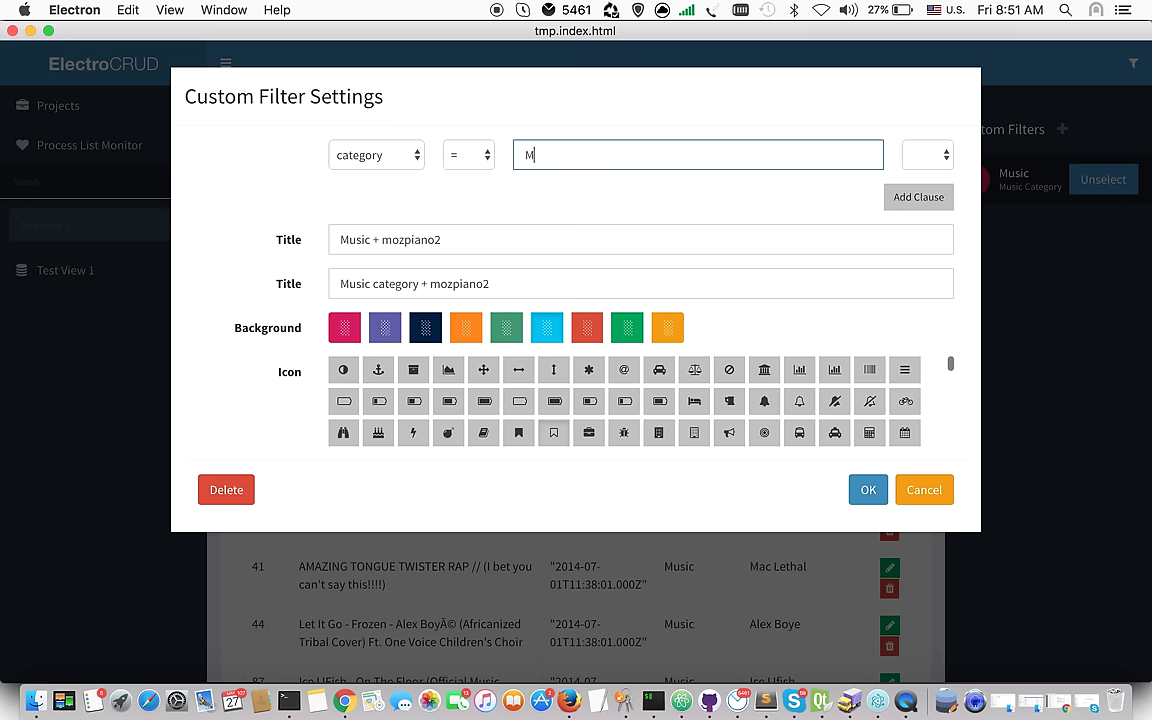
{"action": "left_click", "coordinate": [928, 155]}
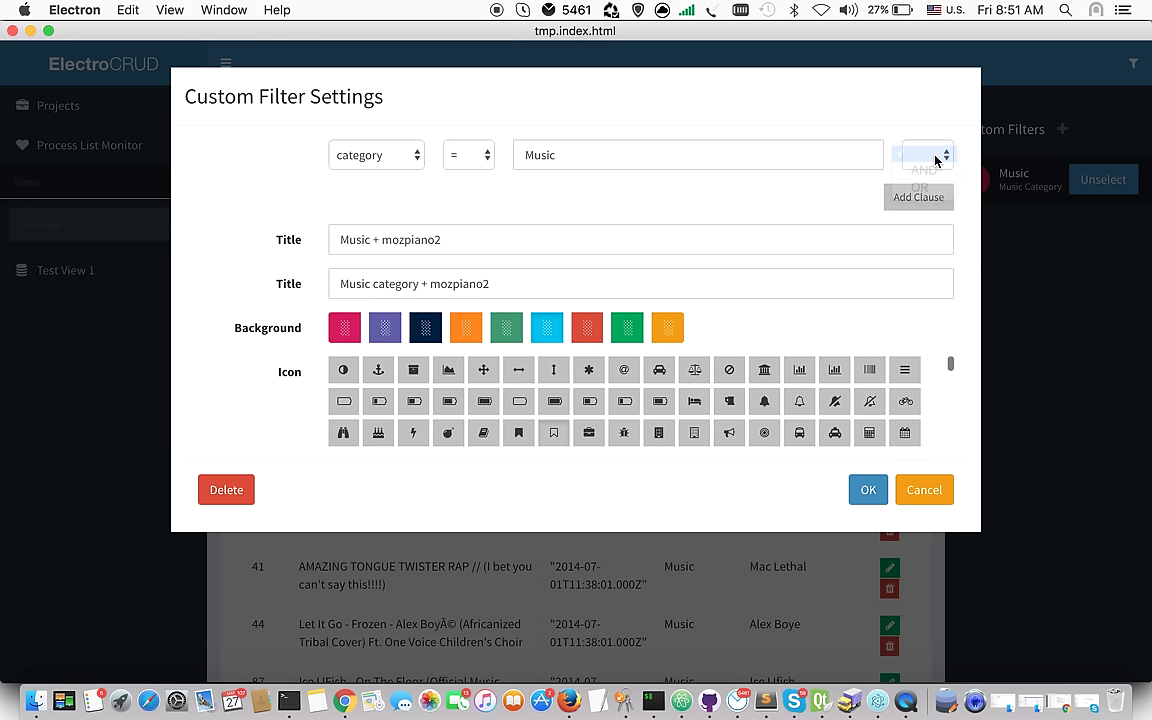
{"action": "left_click", "coordinate": [924, 171]}
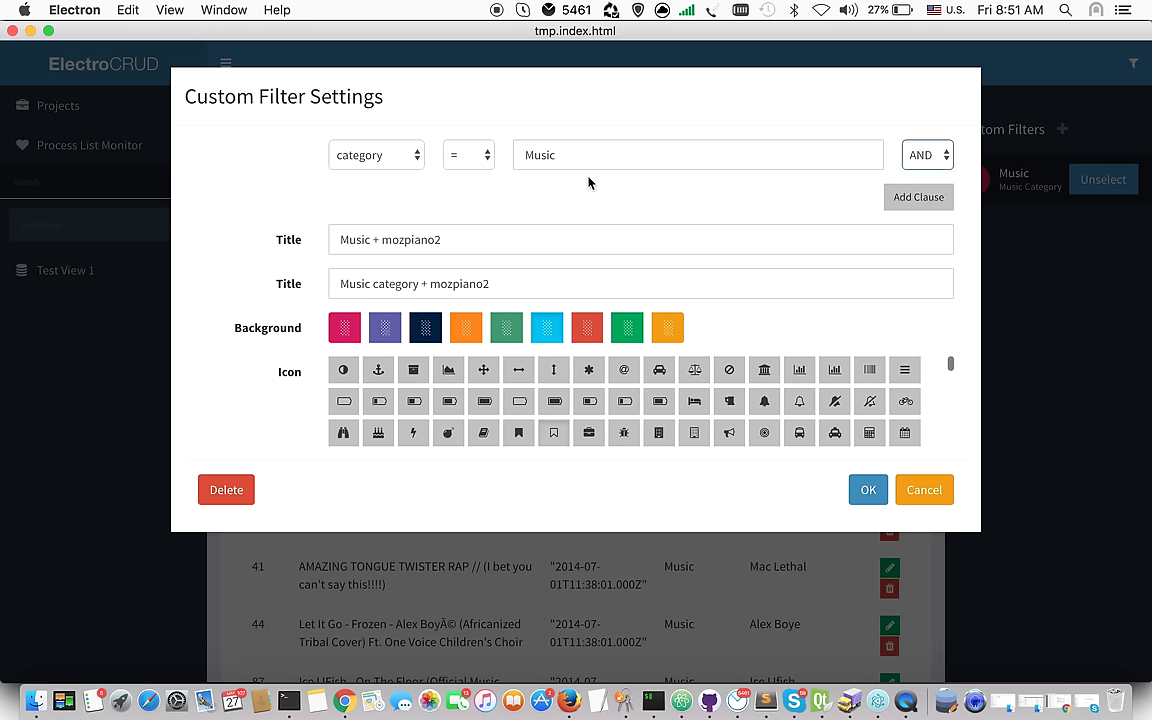
{"action": "left_click", "coordinate": [918, 197]}
{"action": "left_click", "coordinate": [365, 197]}
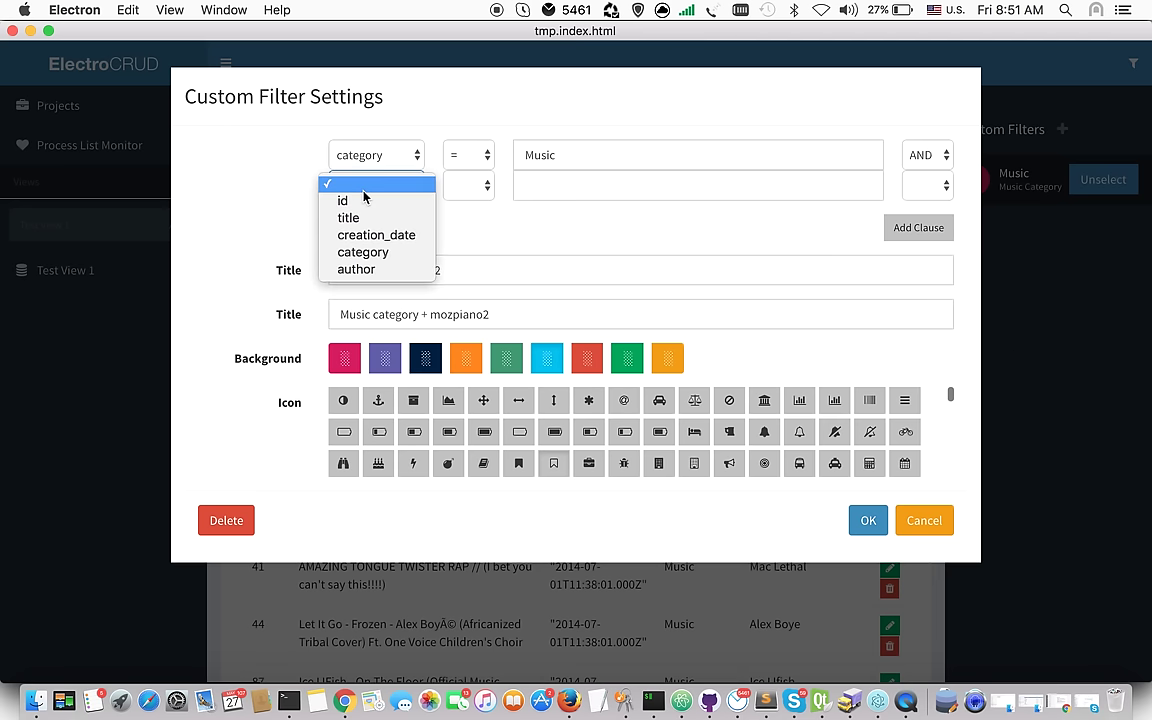
{"action": "left_click", "coordinate": [460, 200]}
{"action": "left_click", "coordinate": [462, 187]}
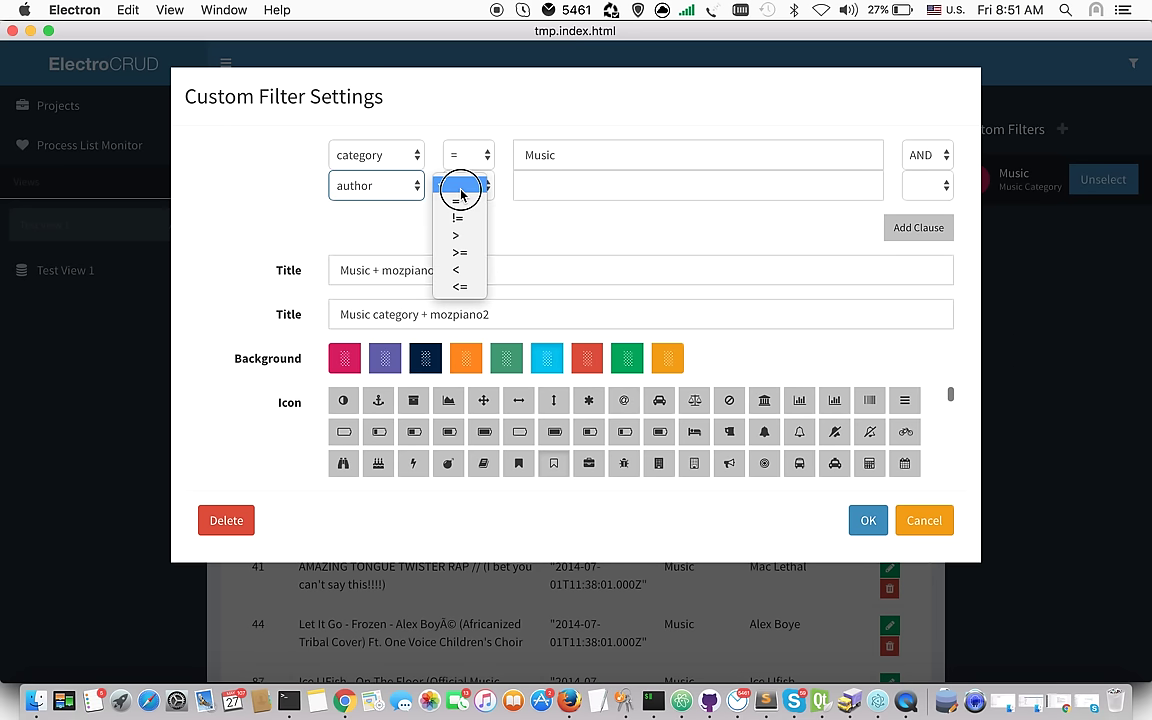
{"action": "left_click", "coordinate": [467, 208]}
{"action": "left_click", "coordinate": [571, 185]}
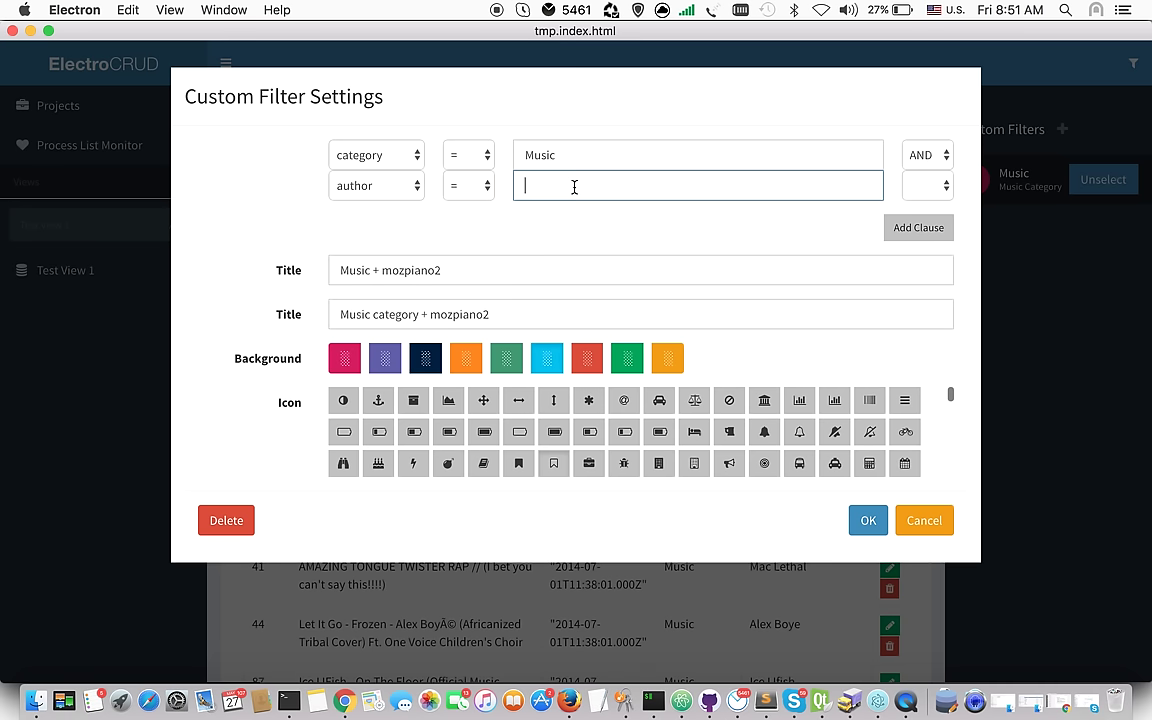
{"action": "key", "text": "super+v"}
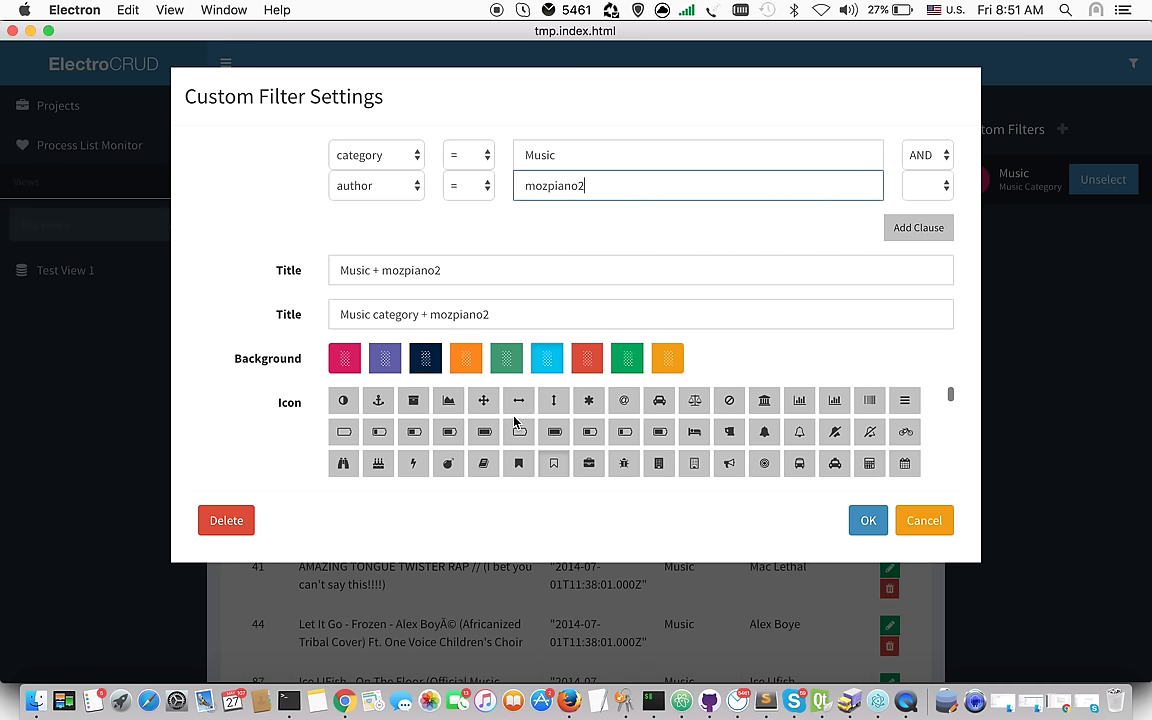
Give the filter the muted green background and the pencil-in-square icon, and confirm its settings
{"action": "left_click", "coordinate": [506, 358]}
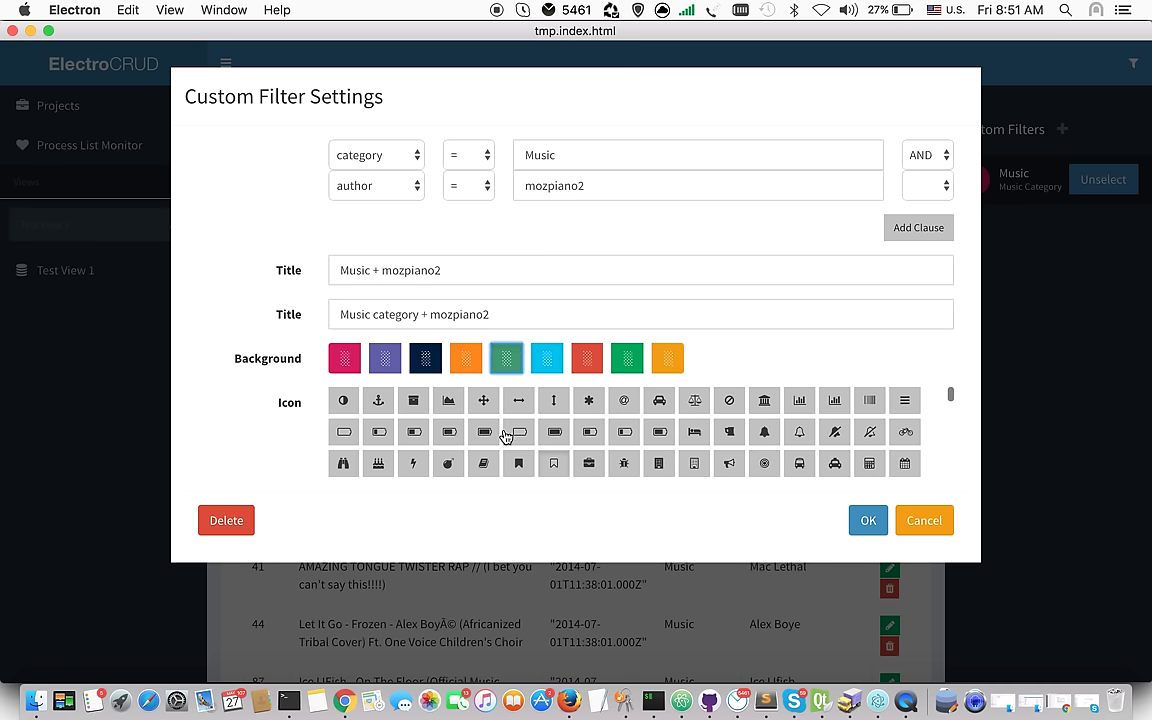
{"action": "scroll", "coordinate": [607, 432], "scroll_direction": "down", "scroll_amount": 2}
{"action": "scroll", "coordinate": [716, 396], "scroll_direction": "down", "scroll_amount": 5}
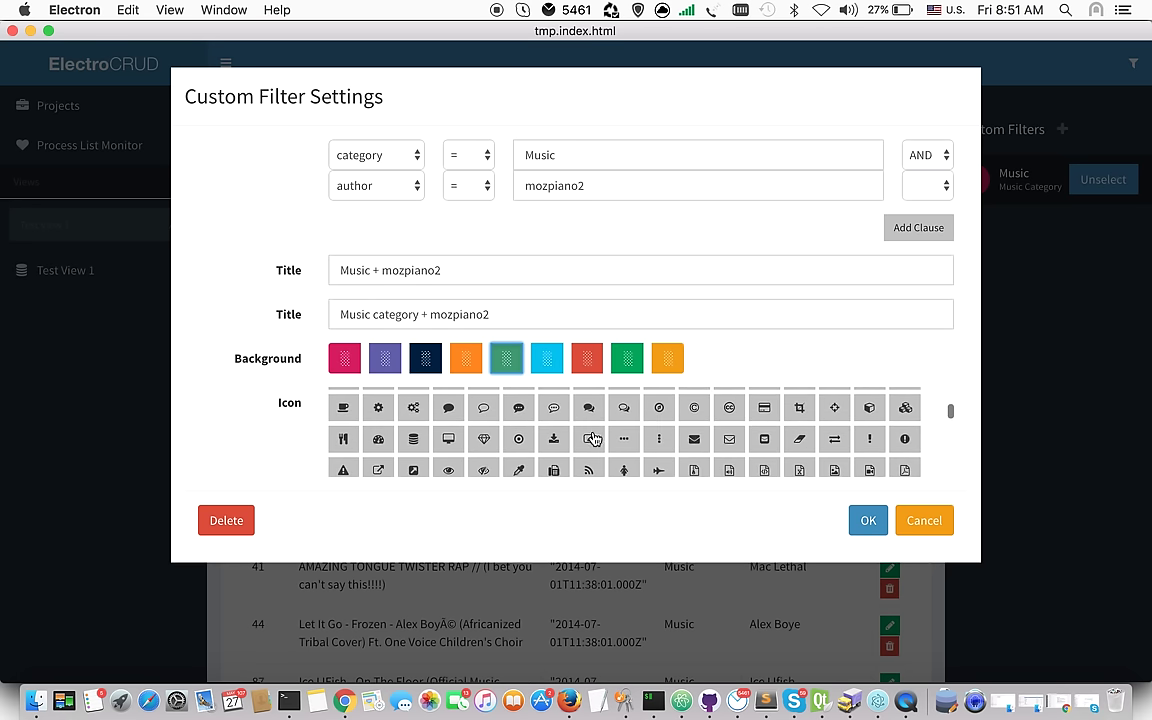
{"action": "left_click", "coordinate": [588, 438]}
{"action": "left_click", "coordinate": [870, 522]}
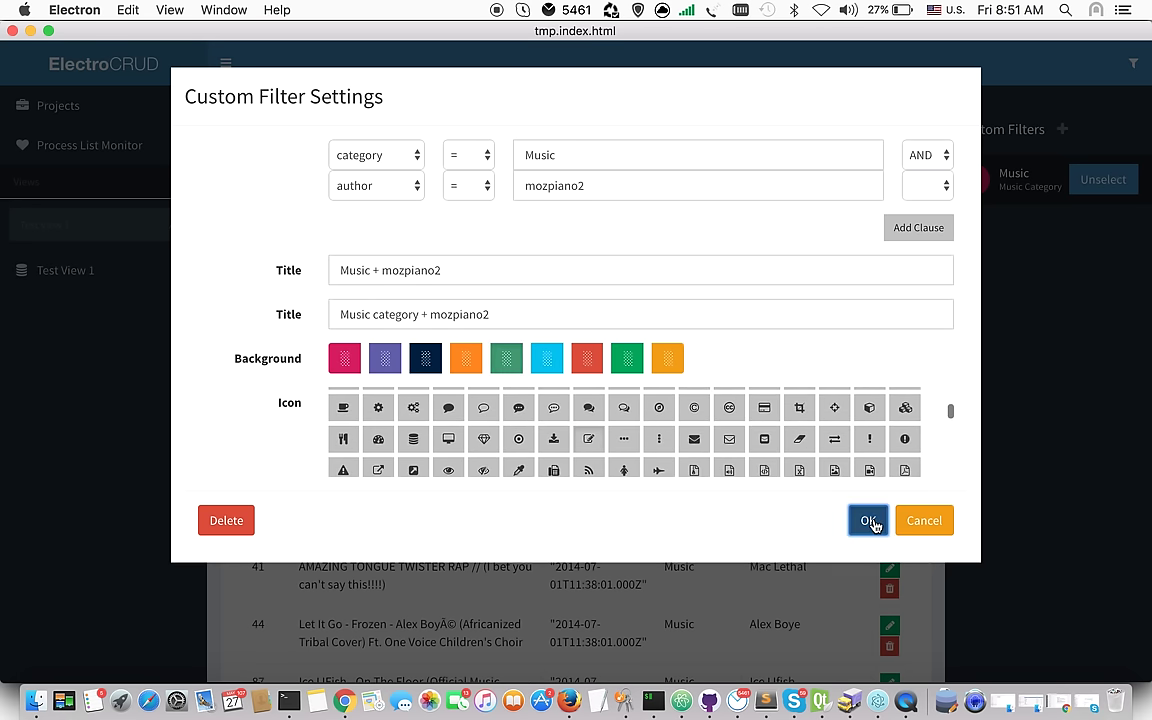
Apply the Music + mozpiano2 filter to the videos list, and deselect it again to list all videos
{"action": "mouse_move", "coordinate": [1008, 238]}
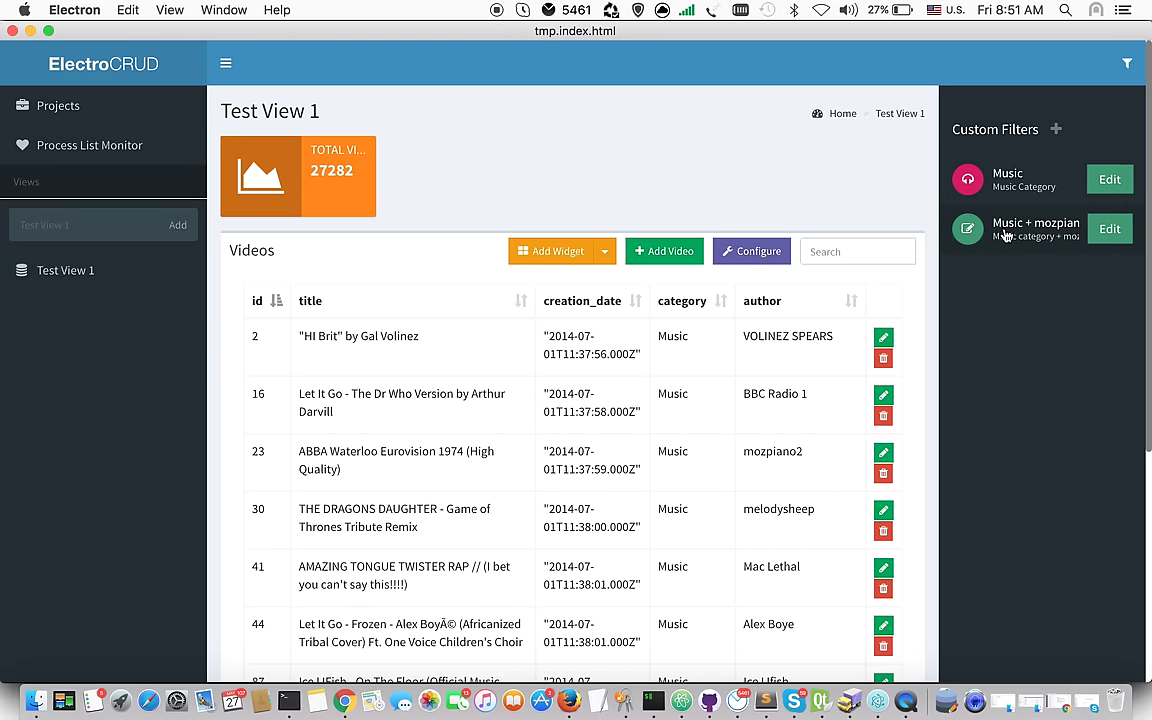
{"action": "left_click", "coordinate": [1013, 233]}
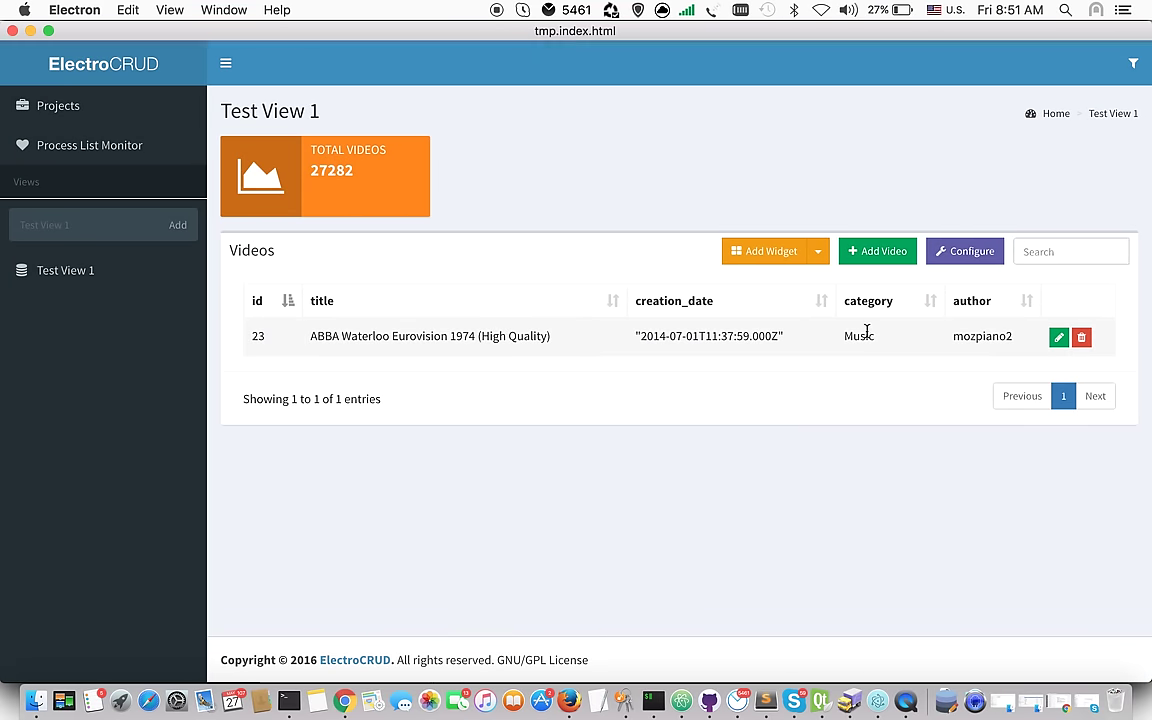
{"action": "left_click", "coordinate": [1134, 64]}
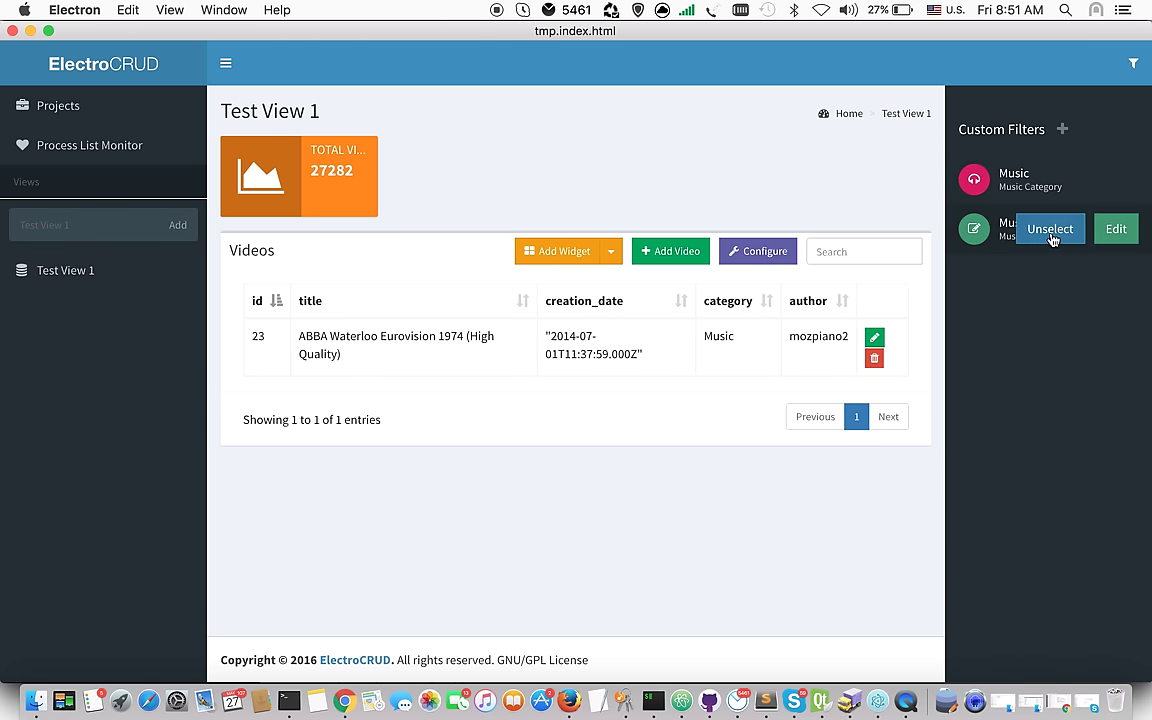
{"action": "left_click", "coordinate": [1051, 238]}
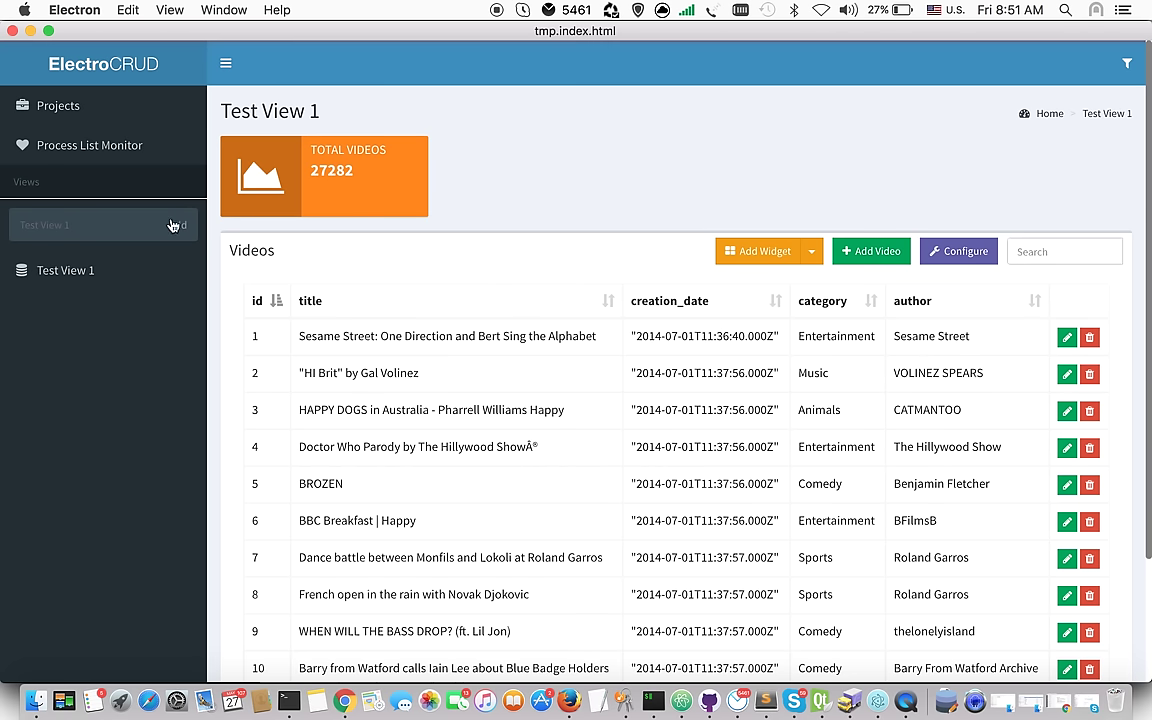
Add a new view named "Test View 2" and open its configuration
{"action": "left_click", "coordinate": [82, 225]}
{"action": "left_click", "coordinate": [95, 224]}
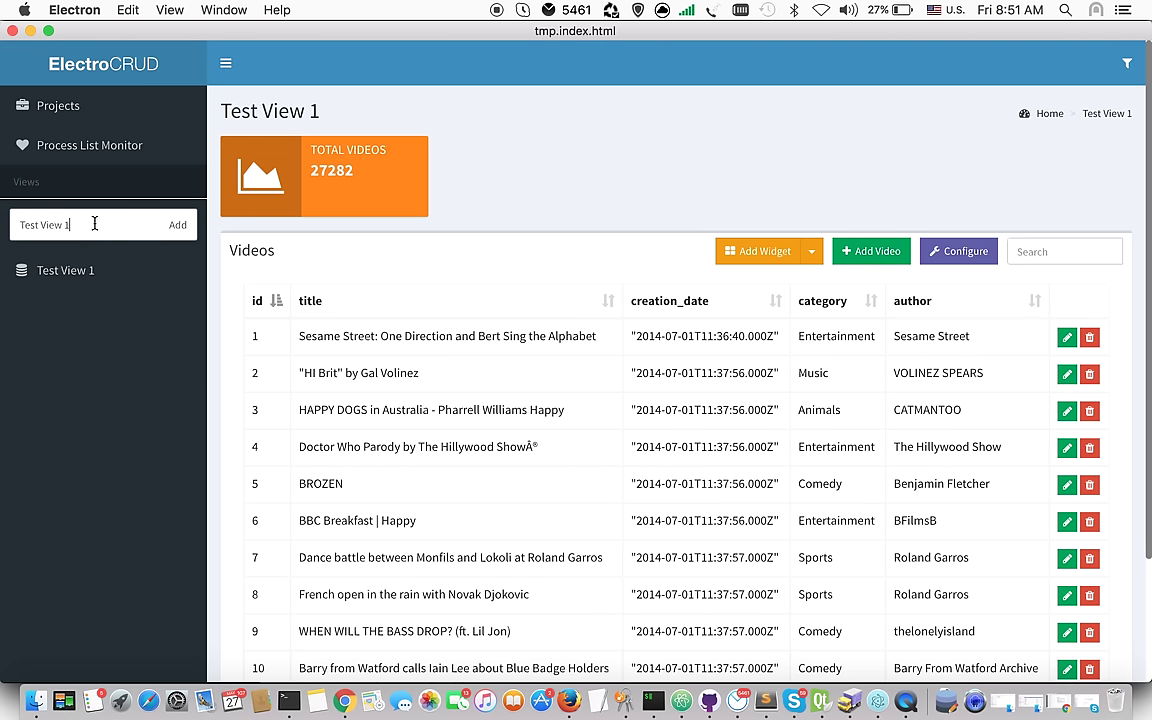
{"action": "left_click", "coordinate": [180, 236]}
{"action": "left_click", "coordinate": [84, 314]}
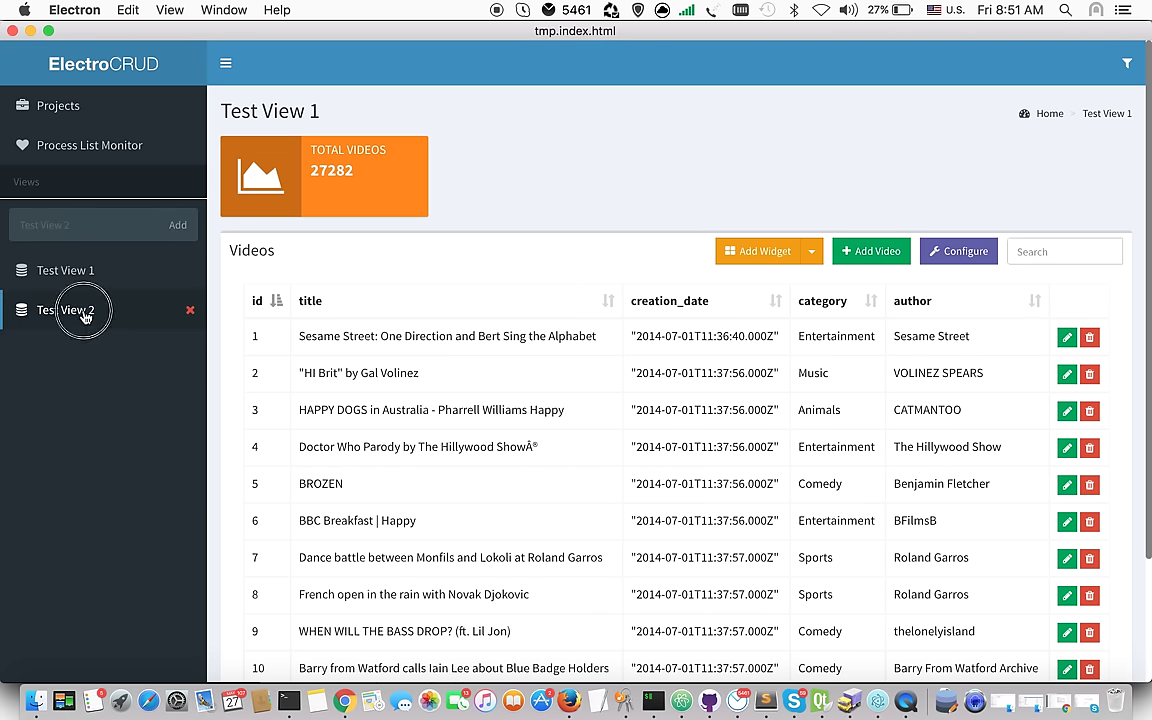
{"action": "left_click", "coordinate": [668, 332]}
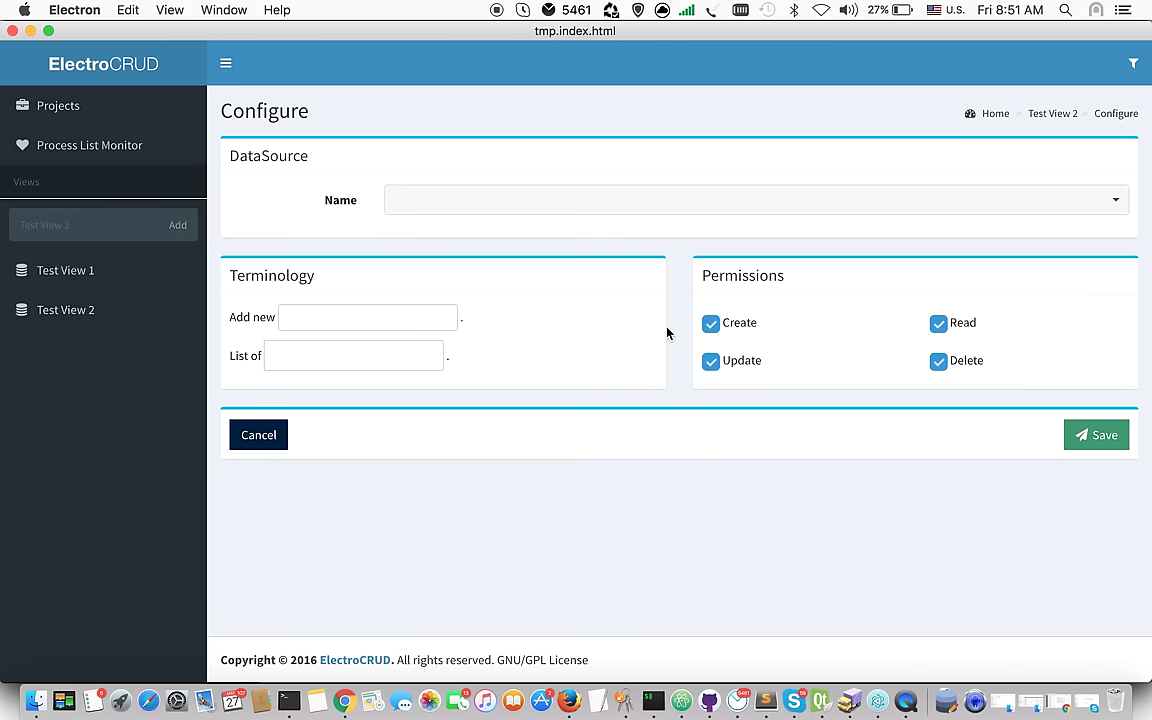
Set the view's data source to the user_likes table and include the user_id and video_id columns
{"action": "left_click", "coordinate": [587, 202]}
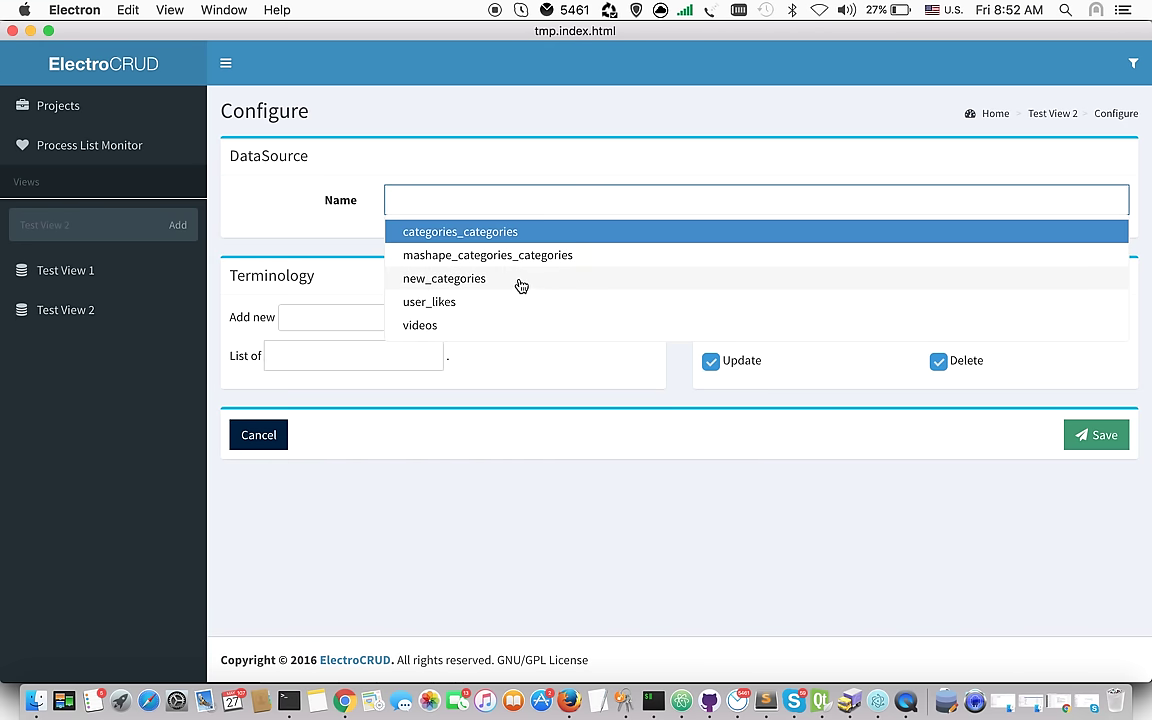
{"action": "left_click", "coordinate": [480, 302]}
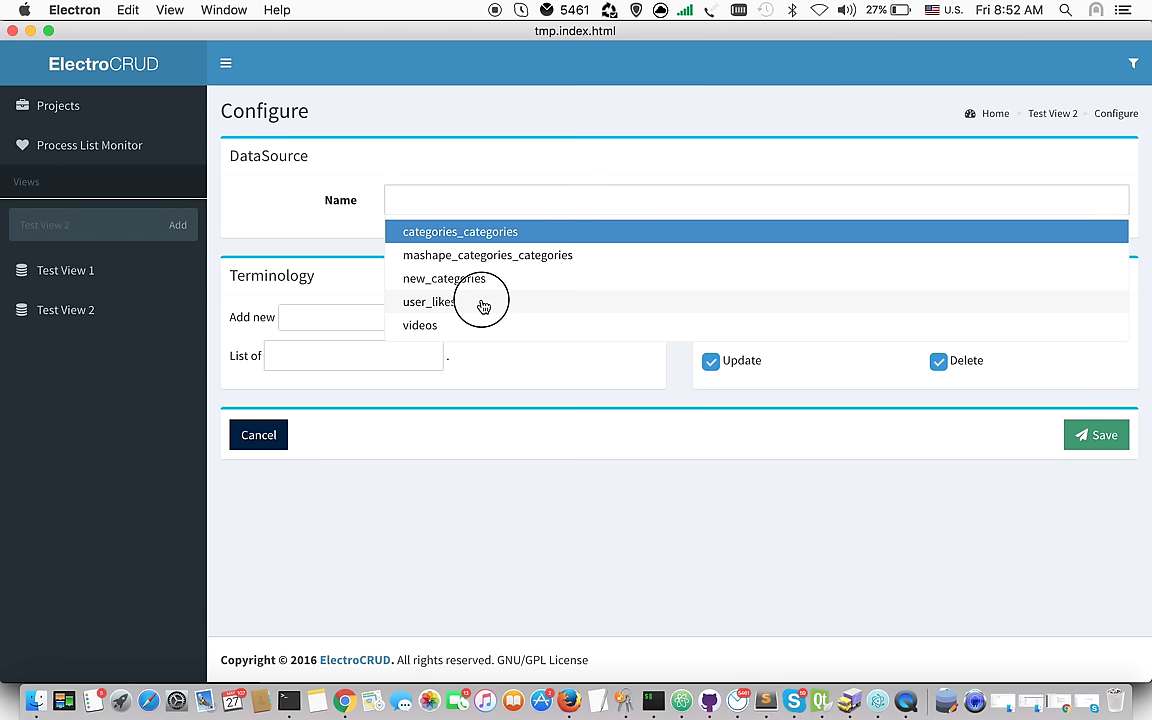
{"action": "left_click", "coordinate": [245, 281]}
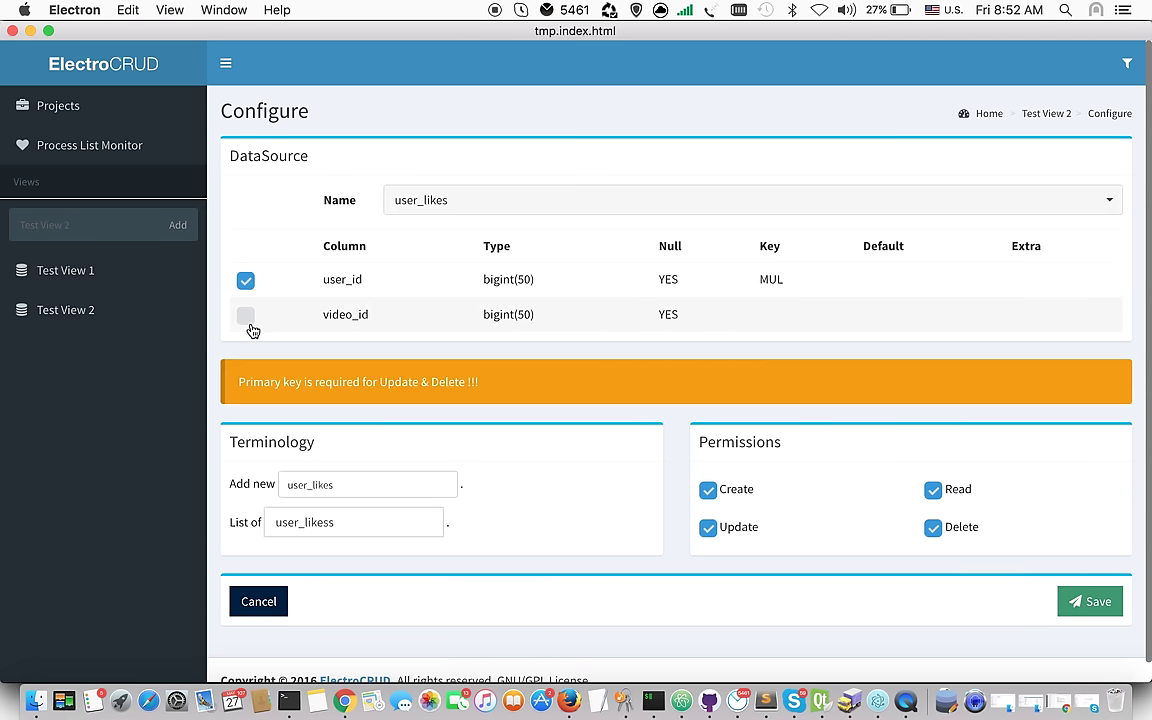
{"action": "left_click", "coordinate": [245, 316]}
Disable the Update and Delete permissions for Test View 2
{"action": "left_click_drag", "start_coordinate": [249, 383], "coordinate": [448, 383]}
{"action": "left_click", "coordinate": [708, 530]}
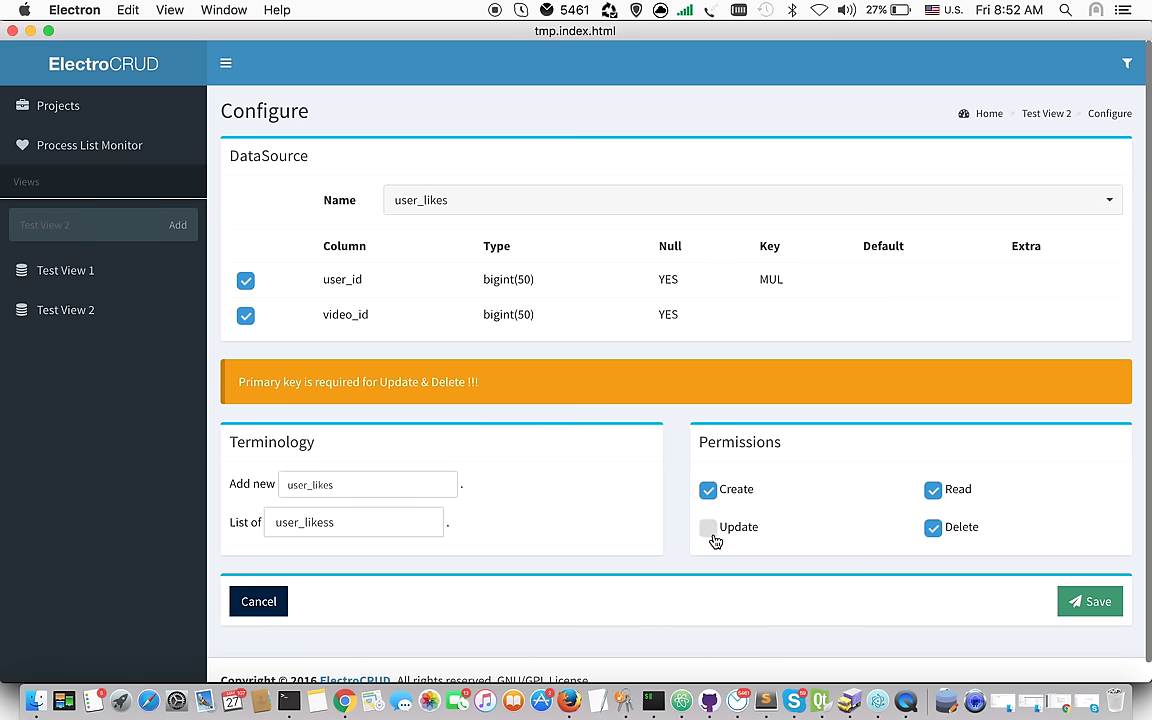
{"action": "left_click", "coordinate": [933, 528]}
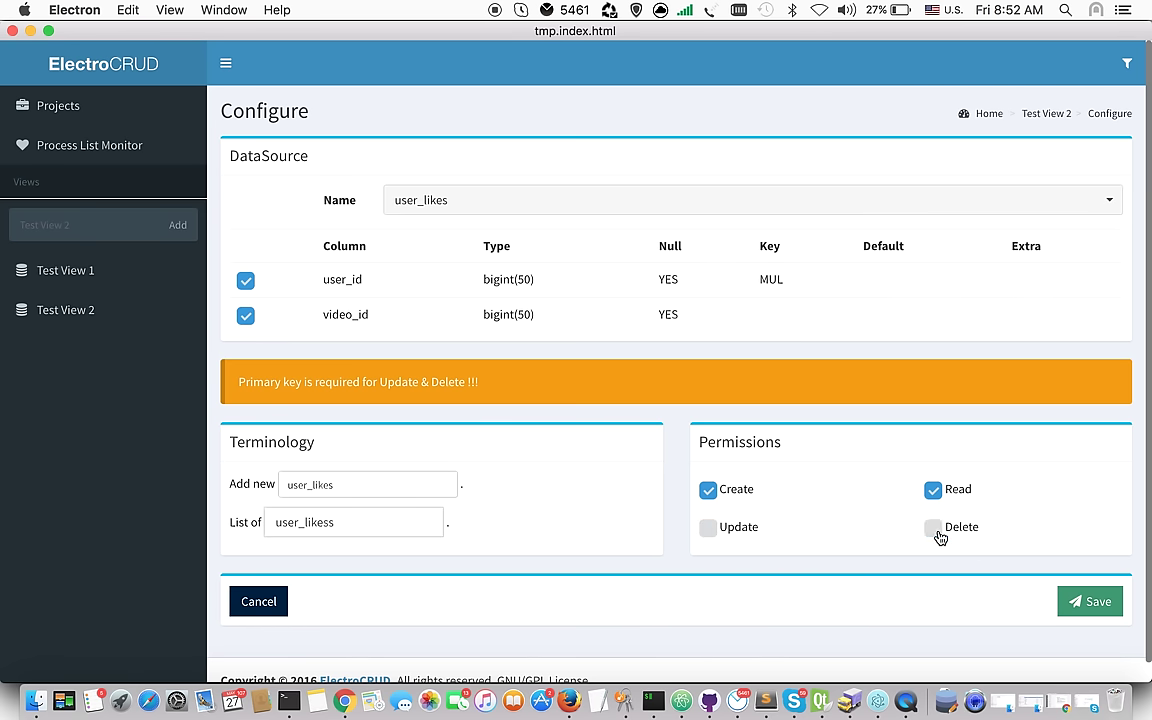
Set the view's terminology to "User like" for adding new entries and "User likes" for the list
{"action": "double_click", "coordinate": [344, 486]}
{"action": "type", "text": "User"}
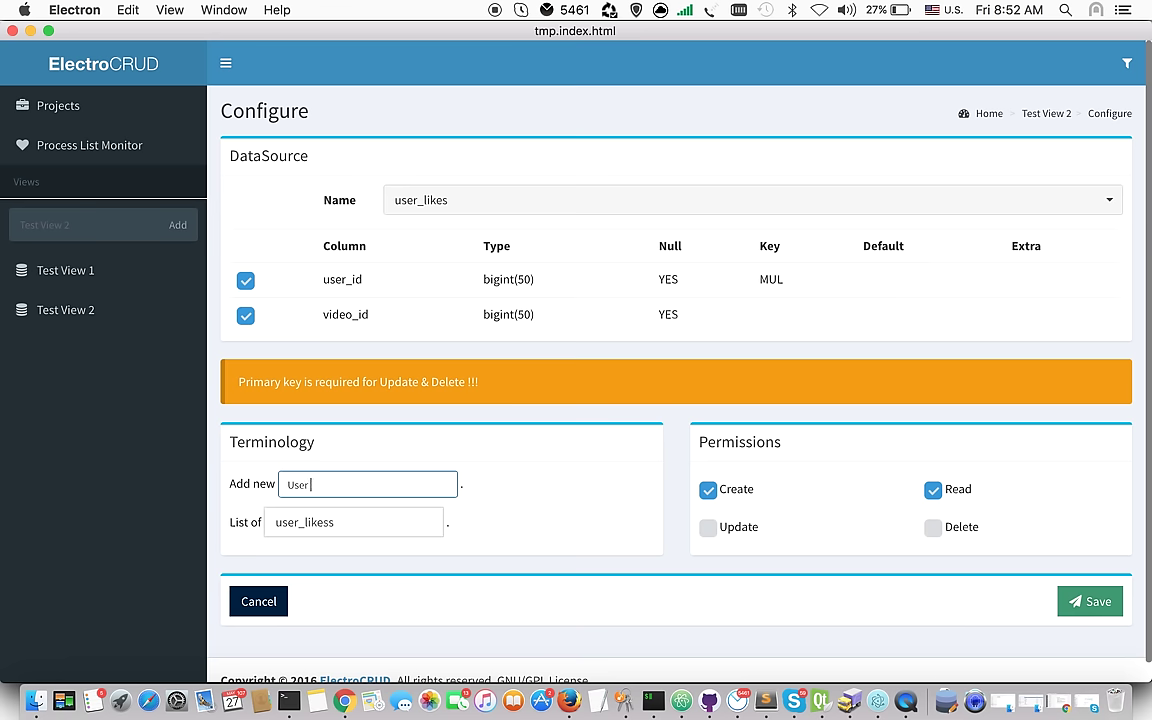
{"action": "type", "text": " like"}
{"action": "key", "text": "Tab"}
{"action": "type", "text": "User"}
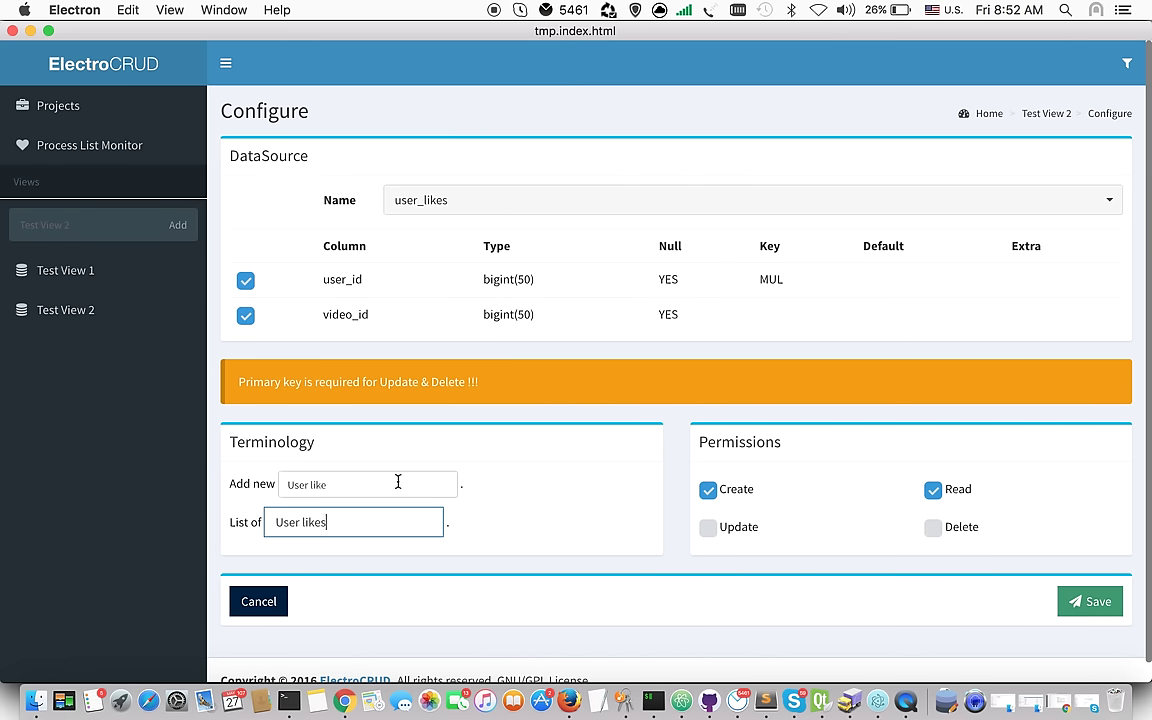
Save the view configuration and add a counter widget that computes the MAX of video_id
{"action": "left_click", "coordinate": [1111, 610]}
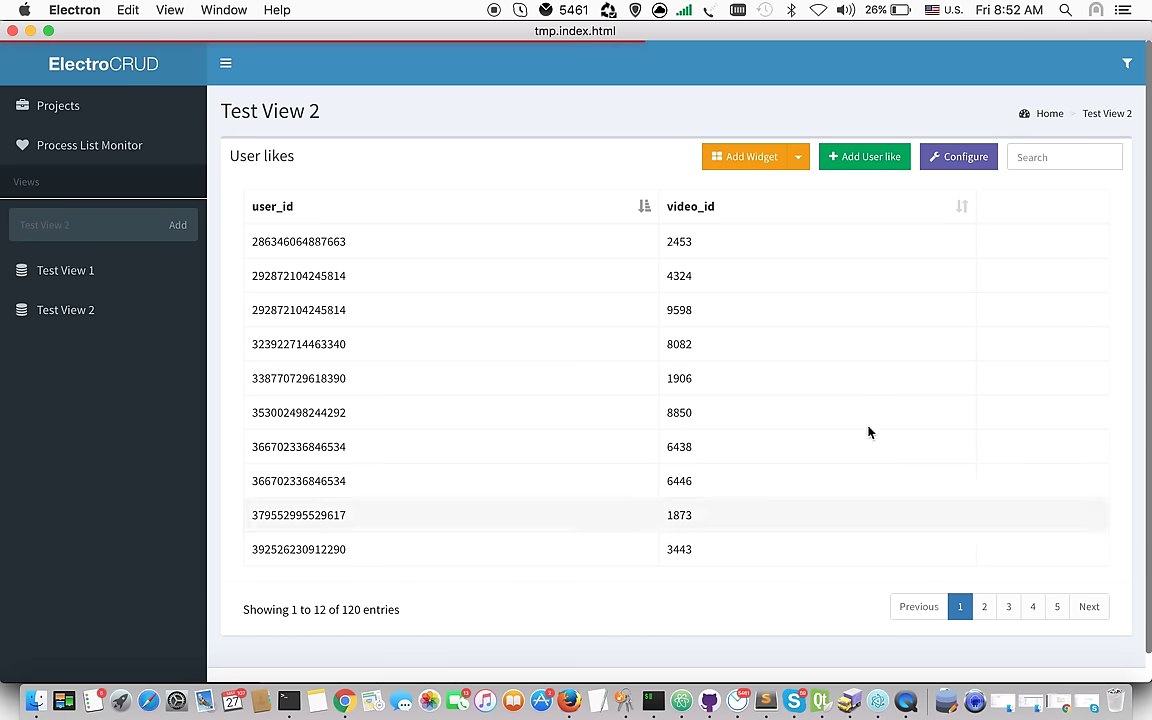
{"action": "left_click", "coordinate": [799, 158]}
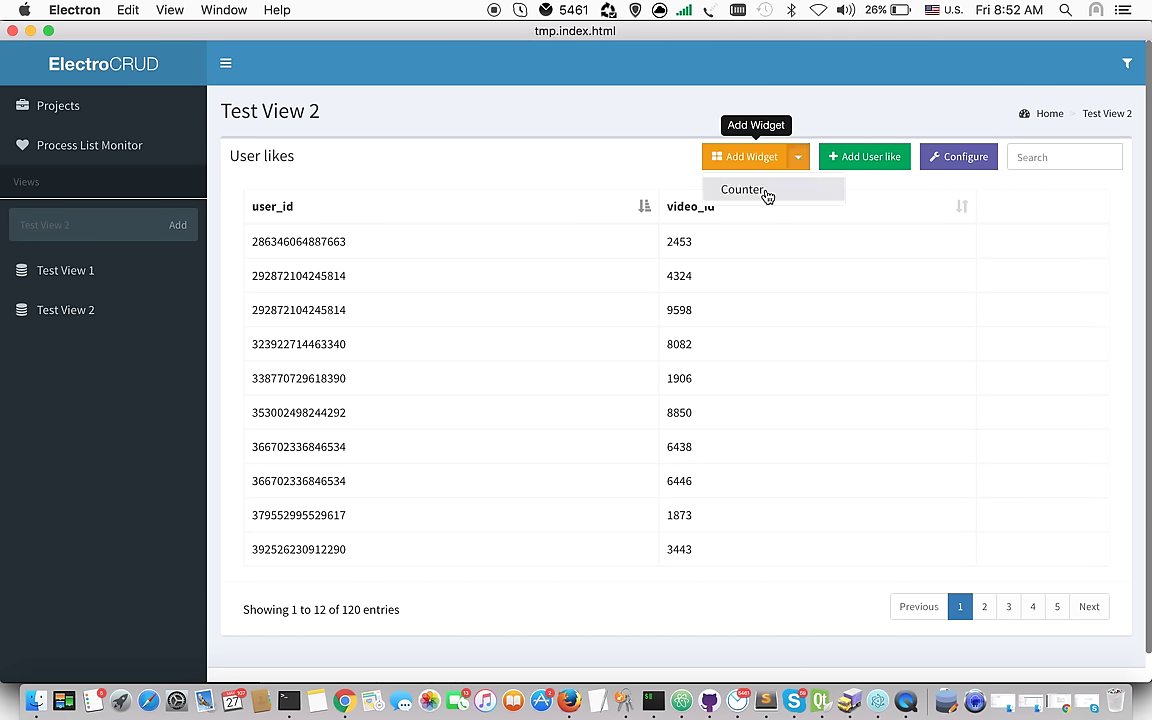
{"action": "left_click", "coordinate": [765, 190]}
{"action": "left_click", "coordinate": [417, 161]}
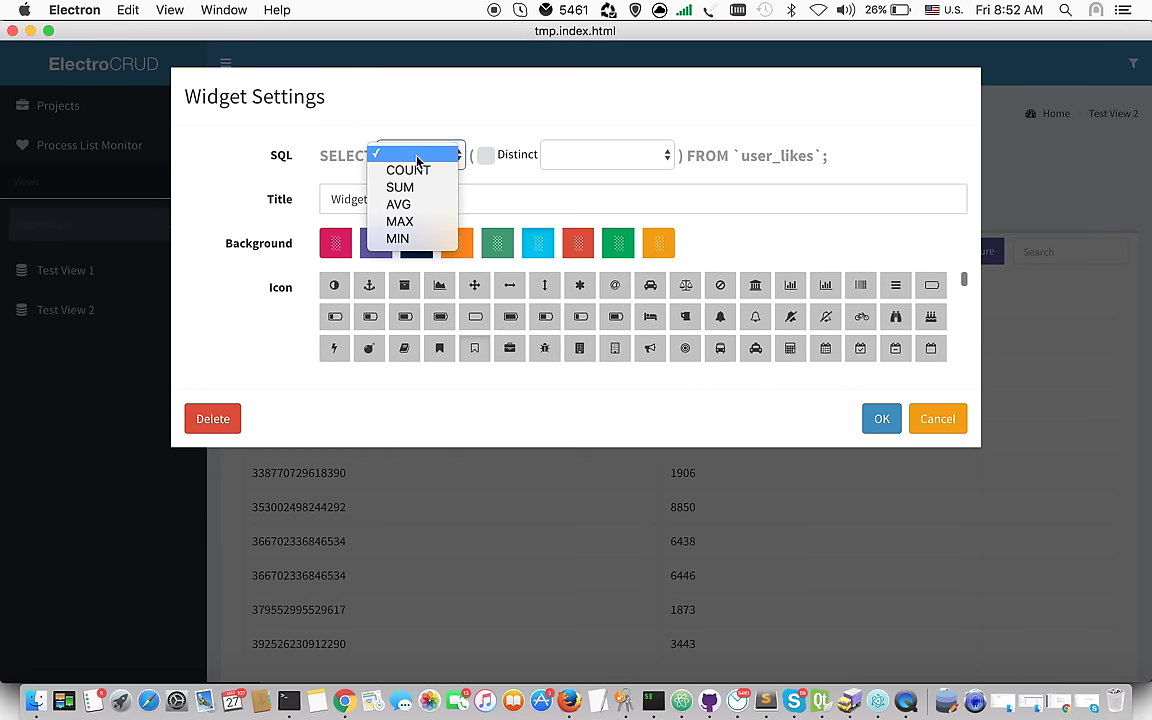
{"action": "left_click", "coordinate": [421, 225]}
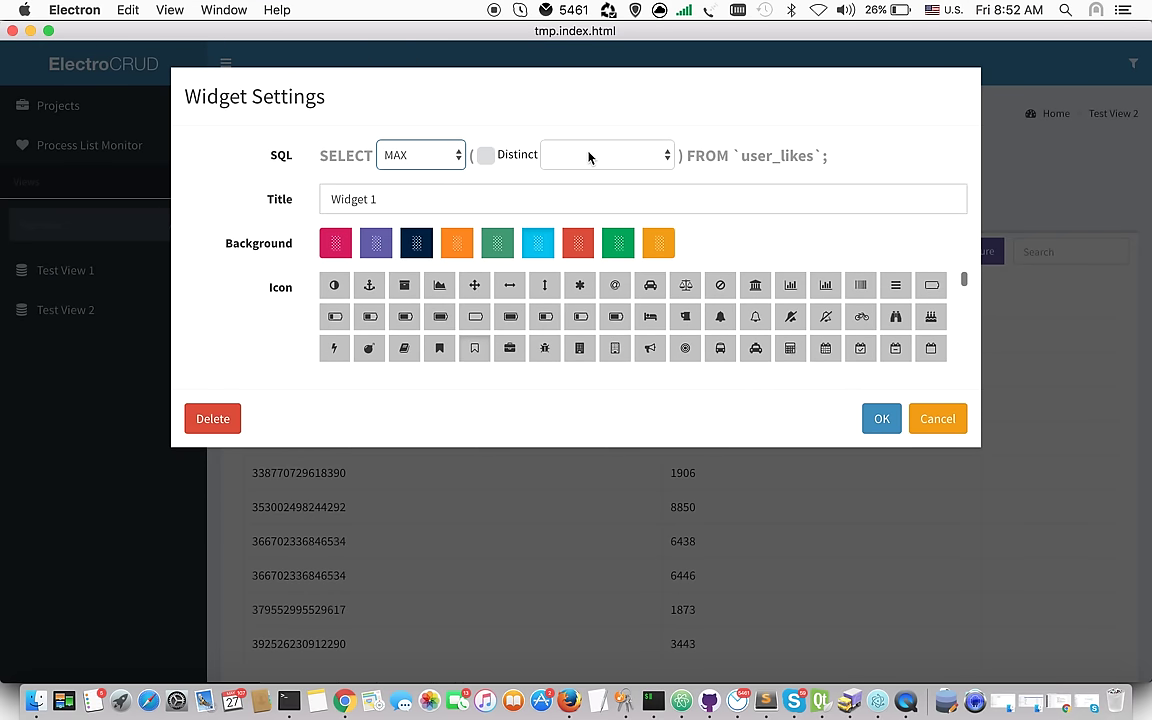
{"action": "left_click", "coordinate": [589, 156]}
{"action": "left_click", "coordinate": [586, 188]}
Title the widget "Max video id", give it a pink background and an anchor icon, and apply the settings
{"action": "triple_click", "coordinate": [518, 209]}
{"action": "type", "text": "Max v"}
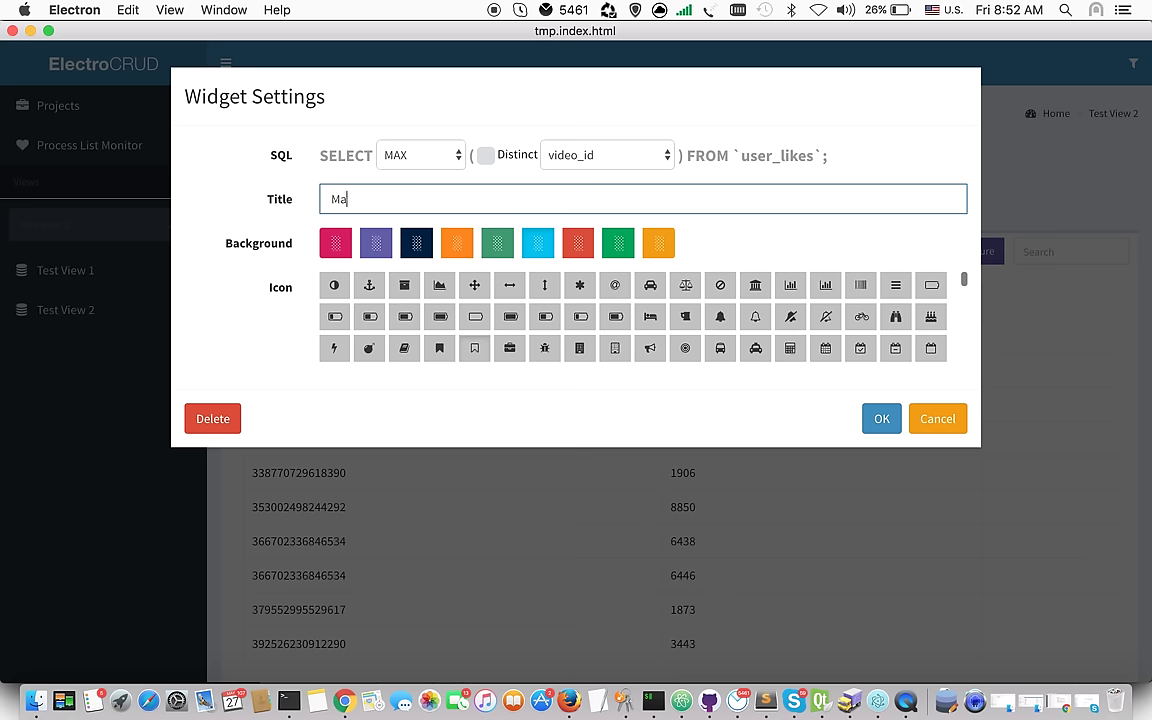
{"action": "left_click", "coordinate": [334, 246]}
{"action": "left_click", "coordinate": [372, 287]}
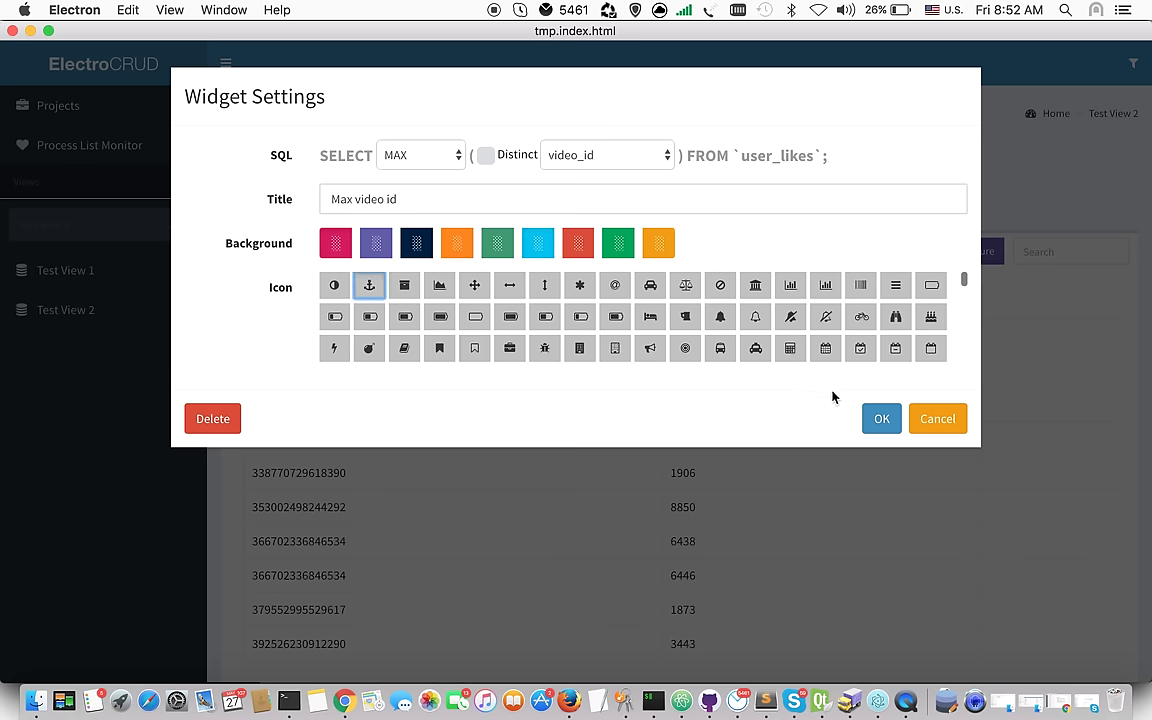
{"action": "left_click", "coordinate": [879, 417]}
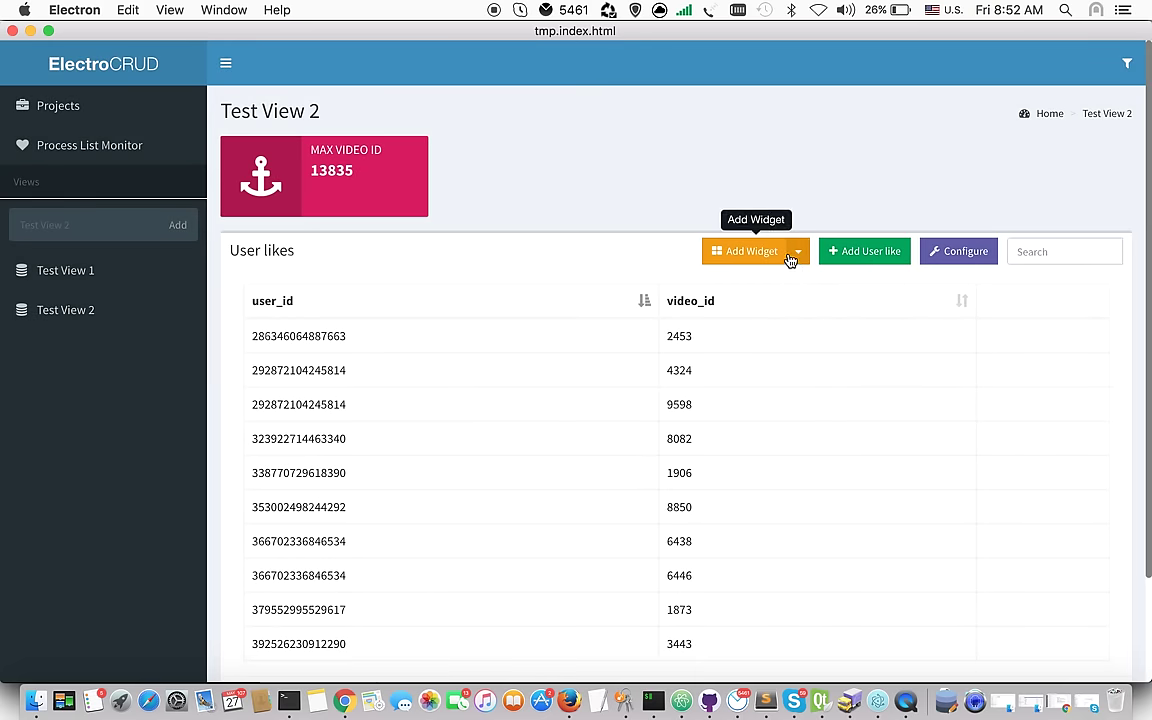
Add a second counter widget titled "Min video id"
{"action": "left_click", "coordinate": [797, 253]}
{"action": "left_click", "coordinate": [745, 283]}
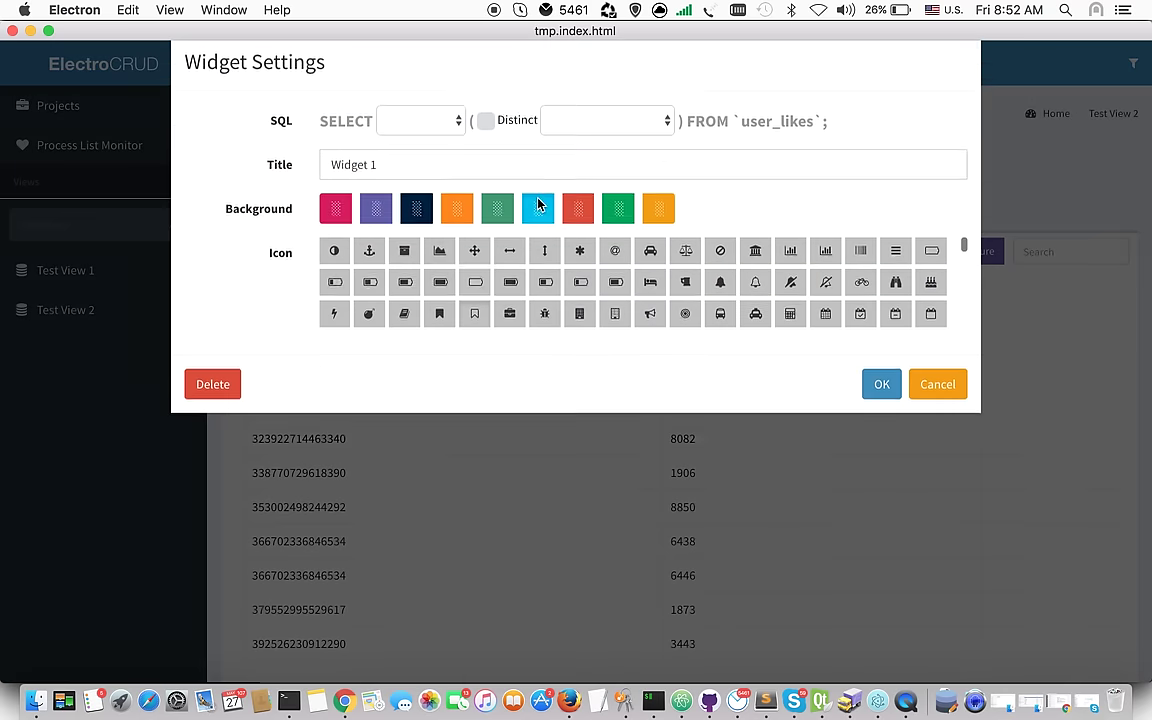
{"action": "left_click", "coordinate": [419, 195]}
{"action": "key", "text": "super+a"}
{"action": "type", "text": "M"}
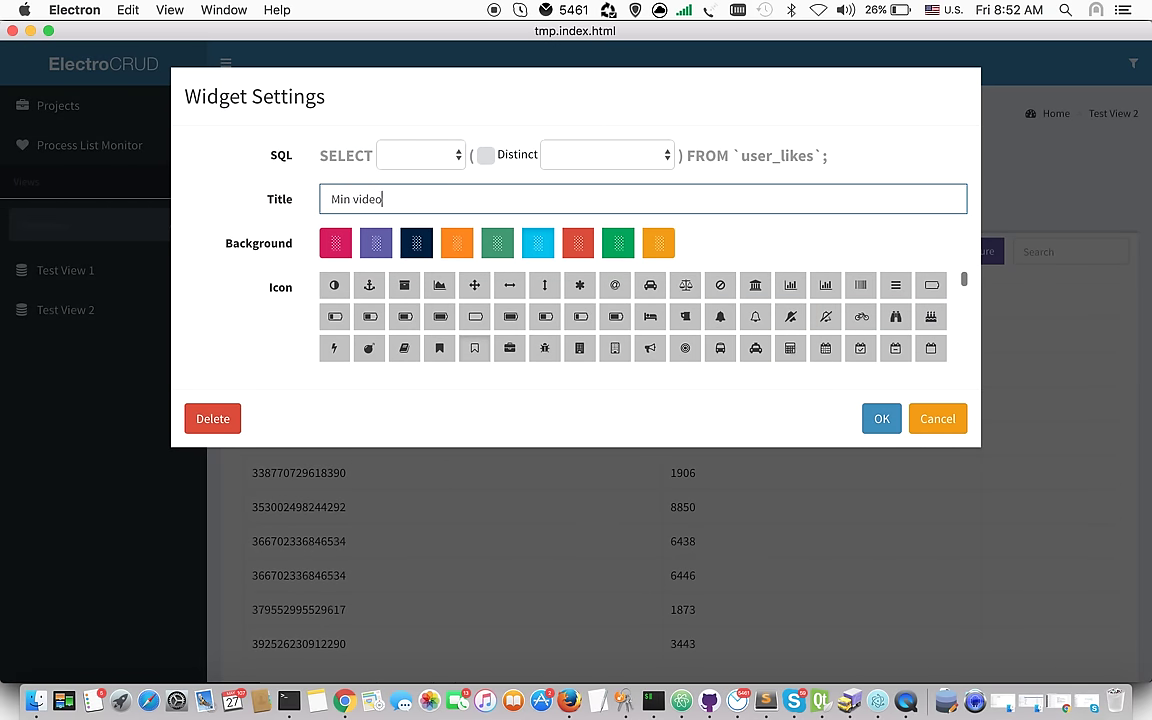
{"action": "type", "text": "in video id"}
Make the widget compute the MIN of video_id, style it with a purple background and partly charged battery icon, and apply it
{"action": "left_click", "coordinate": [420, 155]}
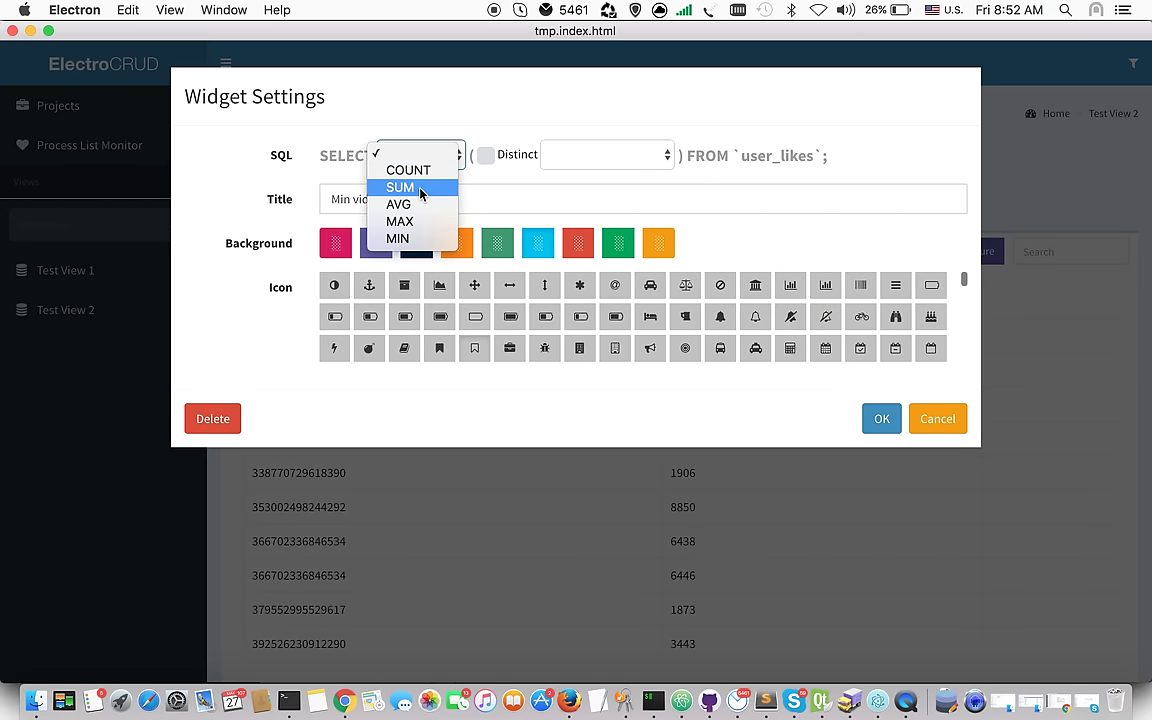
{"action": "left_click", "coordinate": [405, 238]}
{"action": "left_click", "coordinate": [549, 158]}
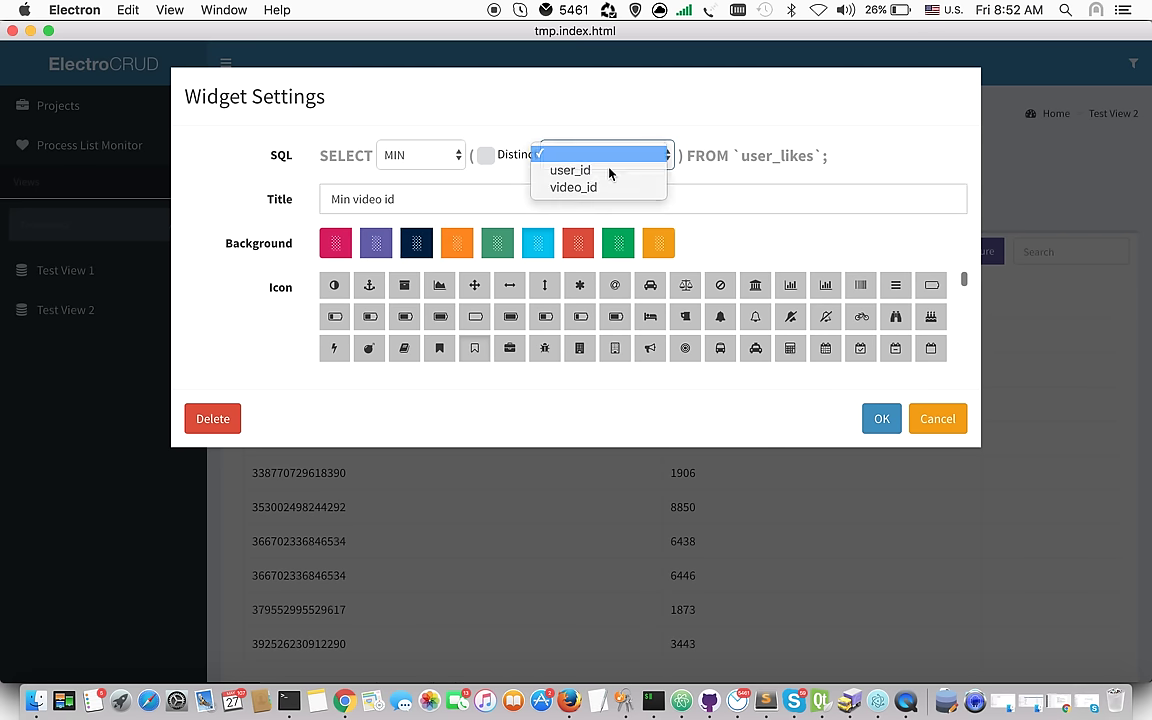
{"action": "left_click", "coordinate": [592, 189]}
{"action": "left_click", "coordinate": [376, 243]}
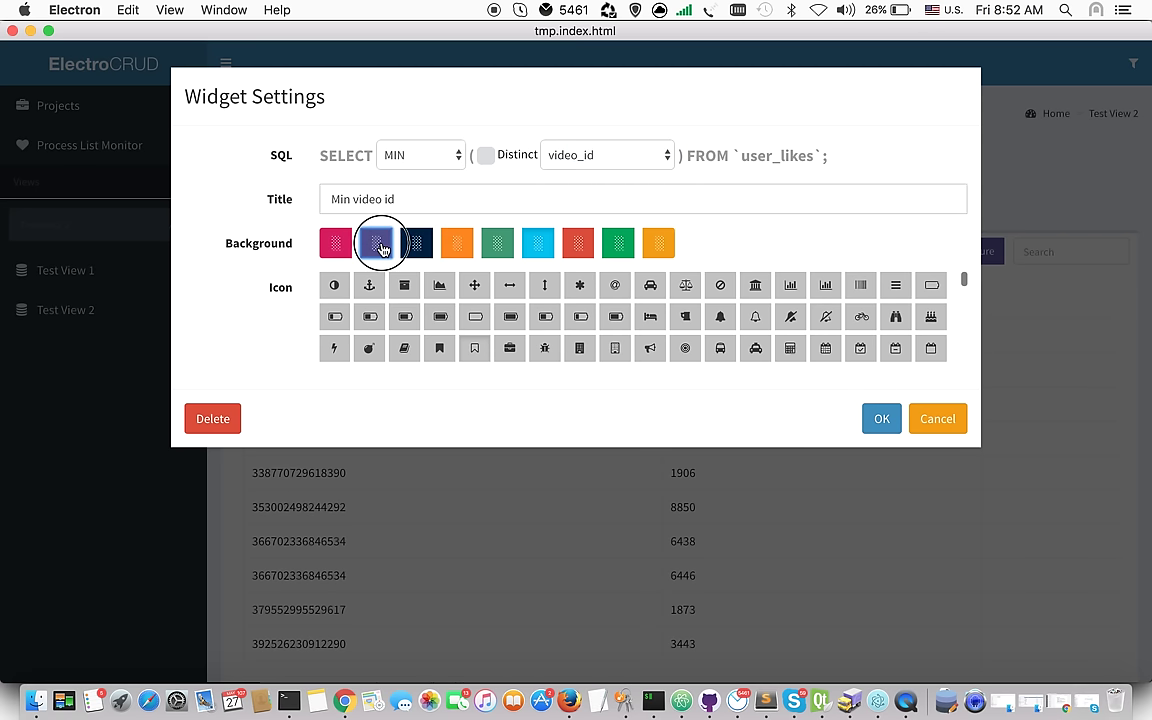
{"action": "left_click", "coordinate": [377, 318]}
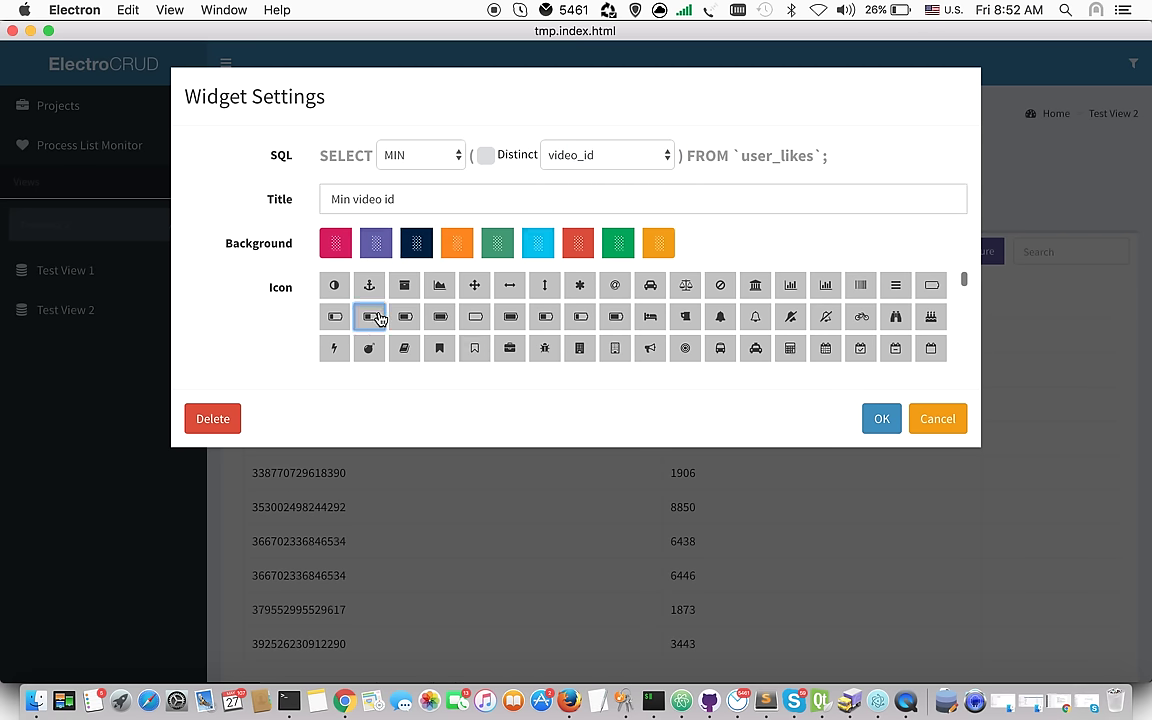
{"action": "left_click", "coordinate": [881, 418]}
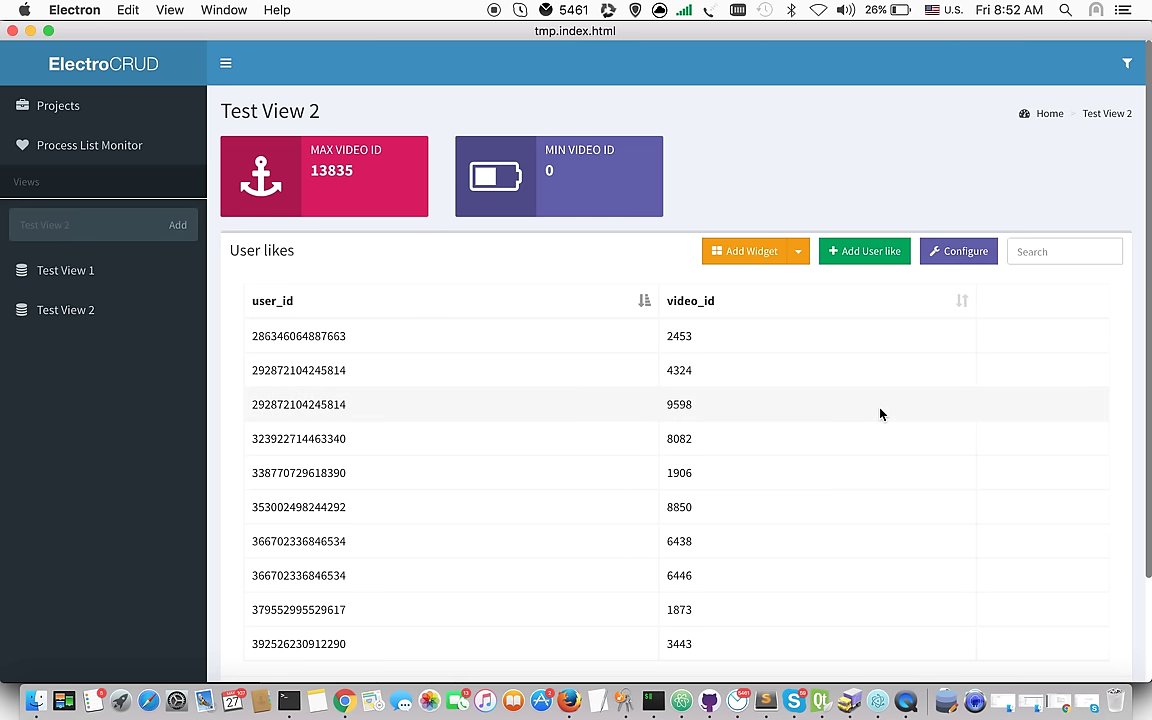
Add a third counter widget that computes the AVG of video_id
{"action": "left_click", "coordinate": [800, 254]}
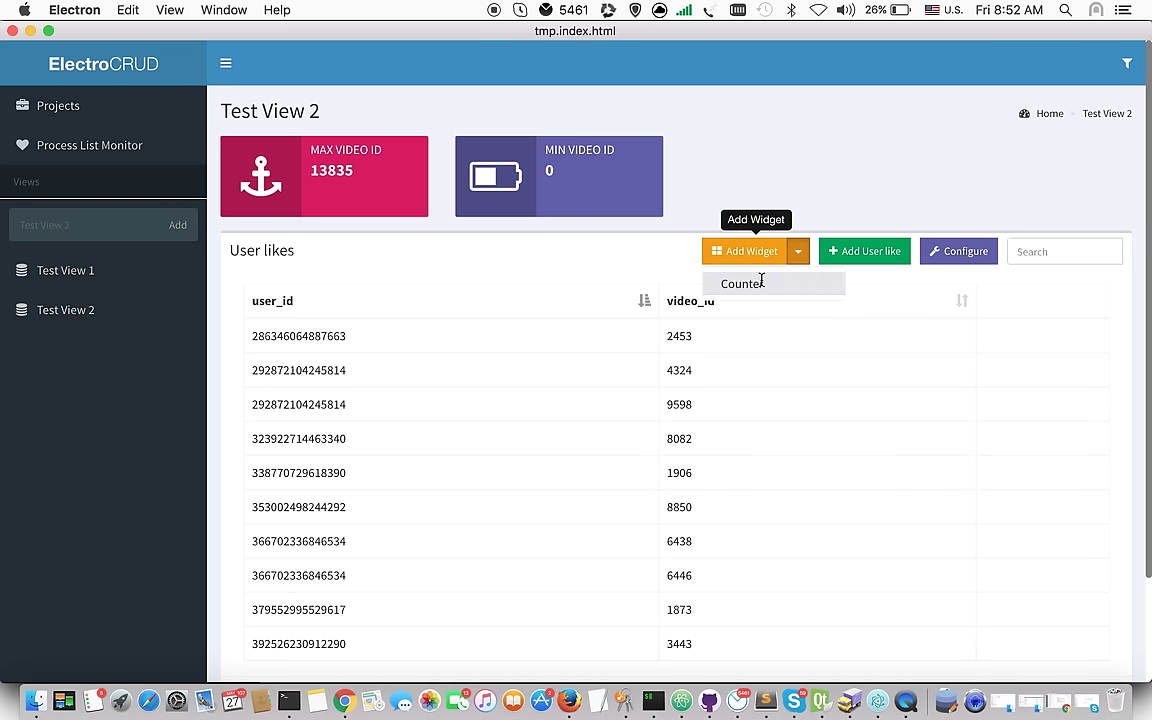
{"action": "left_click", "coordinate": [760, 283]}
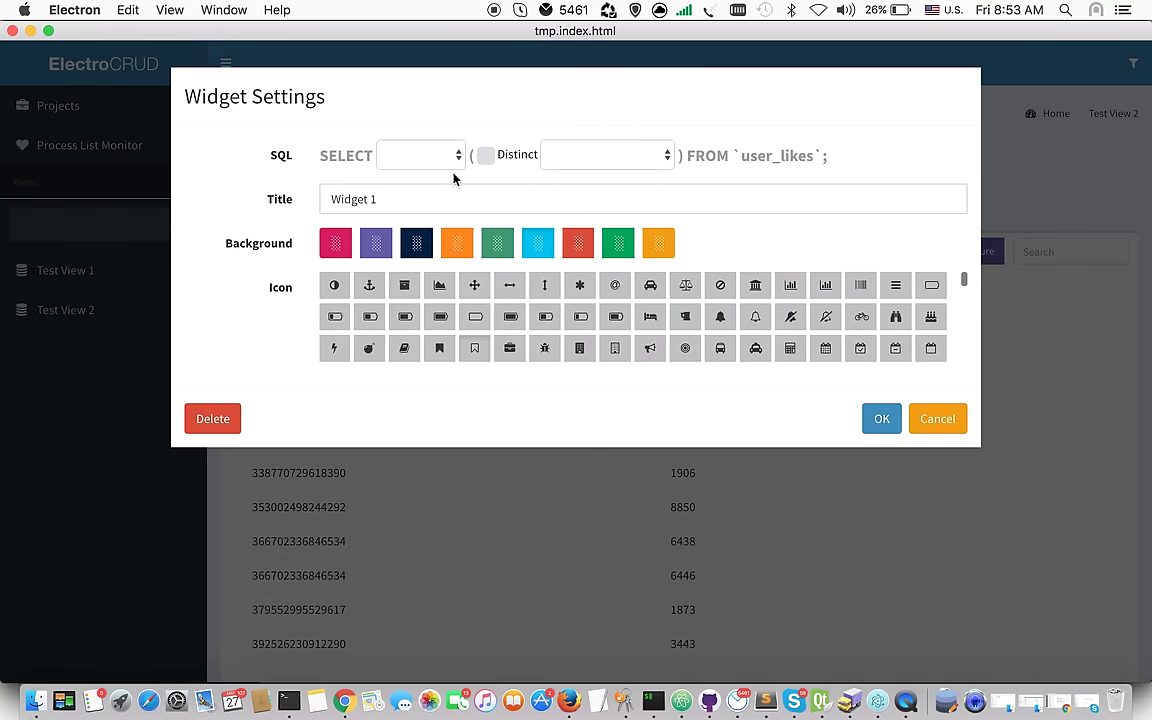
{"action": "left_click", "coordinate": [450, 160]}
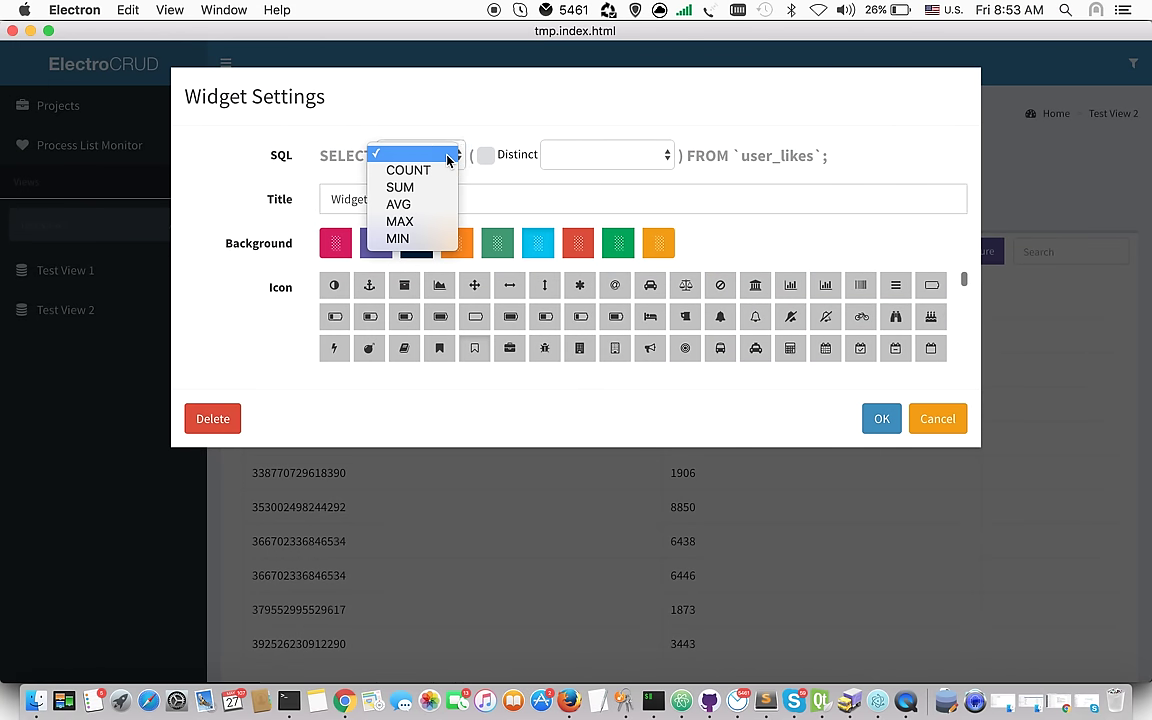
{"action": "left_click", "coordinate": [587, 146]}
{"action": "left_click", "coordinate": [587, 146]}
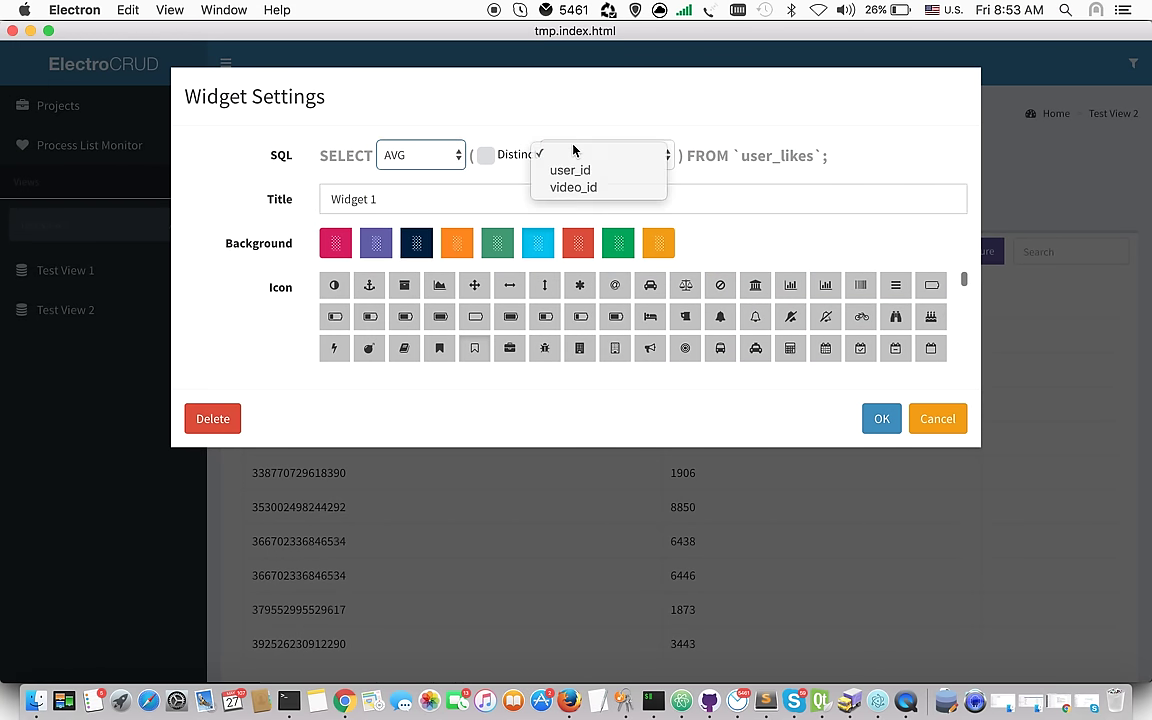
{"action": "left_click", "coordinate": [585, 188]}
Title the widget "Avg Video Id", give it an archive box icon and an orange background, and apply the settings
{"action": "triple_click", "coordinate": [509, 206]}
{"action": "type", "text": "Avg V"}
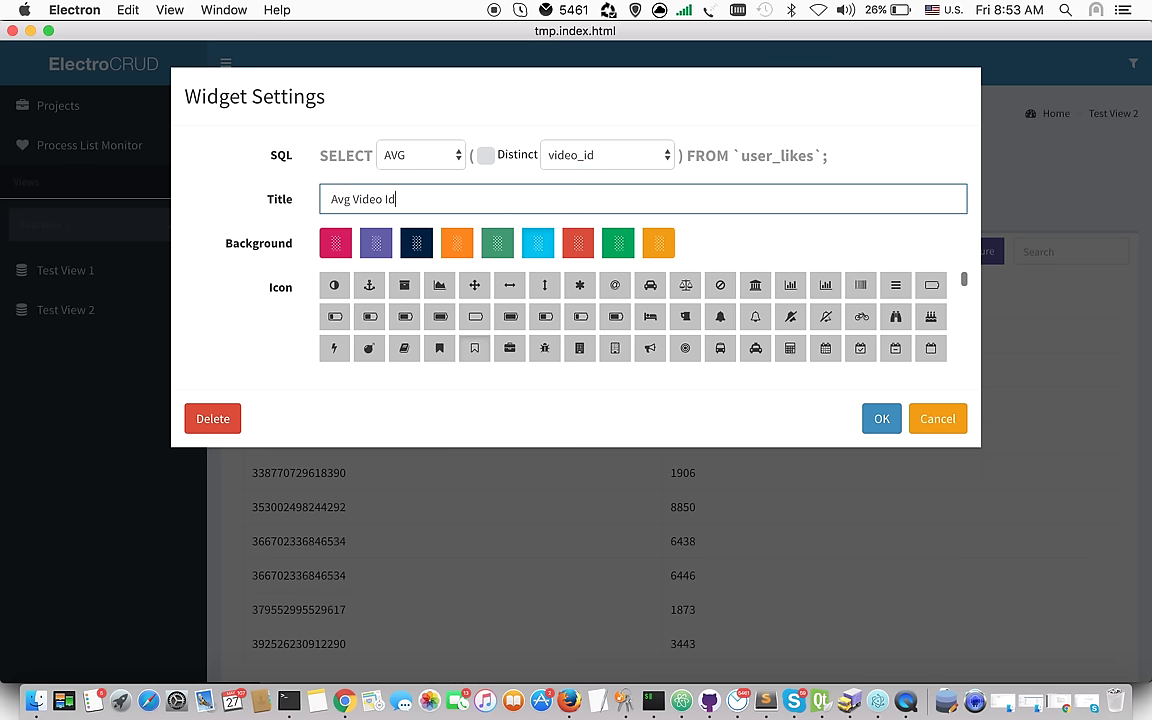
{"action": "left_click", "coordinate": [405, 288]}
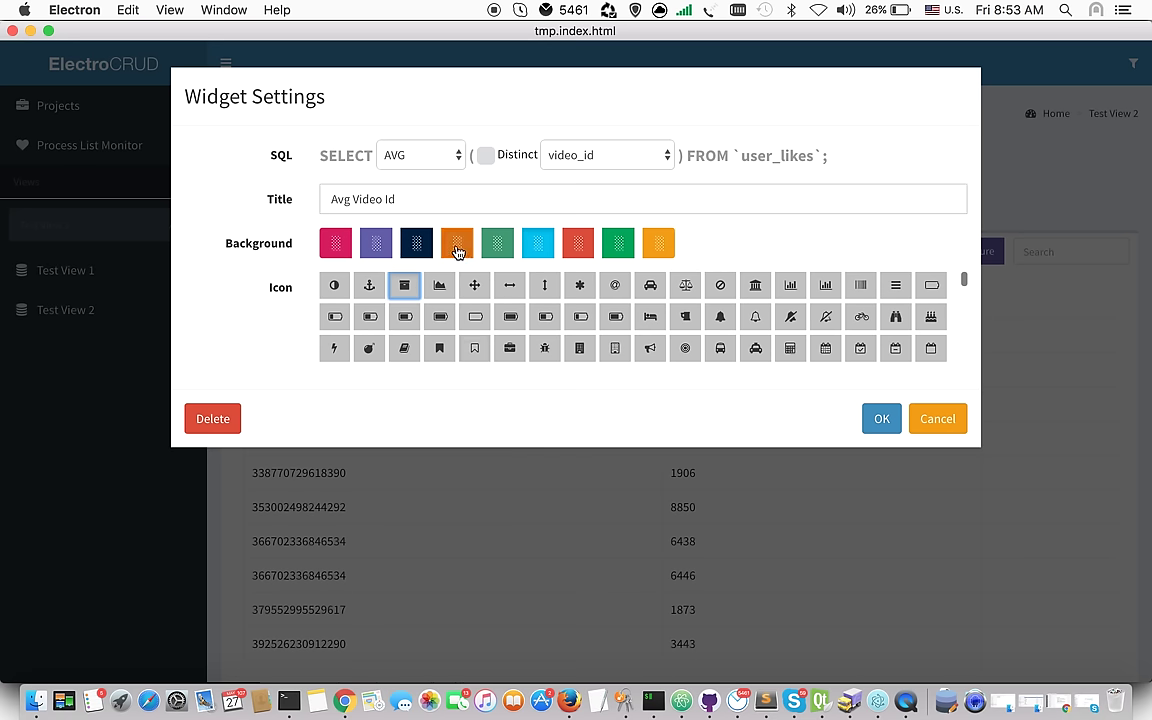
{"action": "left_click", "coordinate": [457, 248]}
{"action": "left_click", "coordinate": [875, 421]}
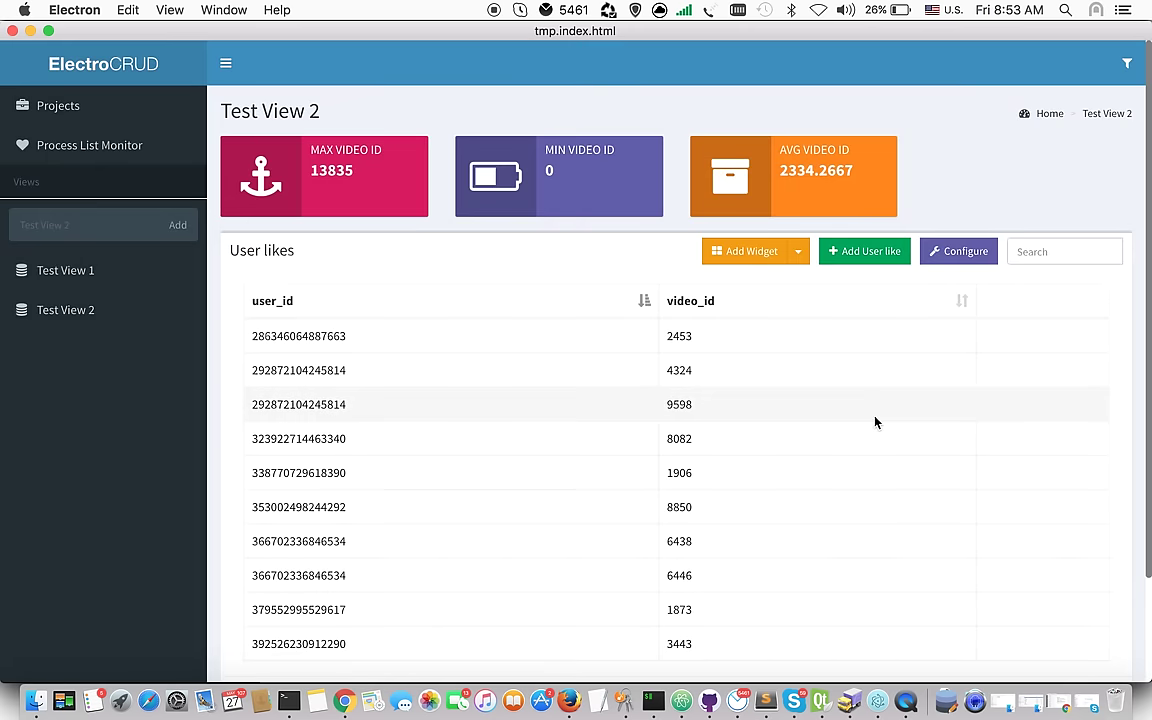
Add a fourth counter widget that computes the SUM of video_id
{"action": "left_click", "coordinate": [800, 254]}
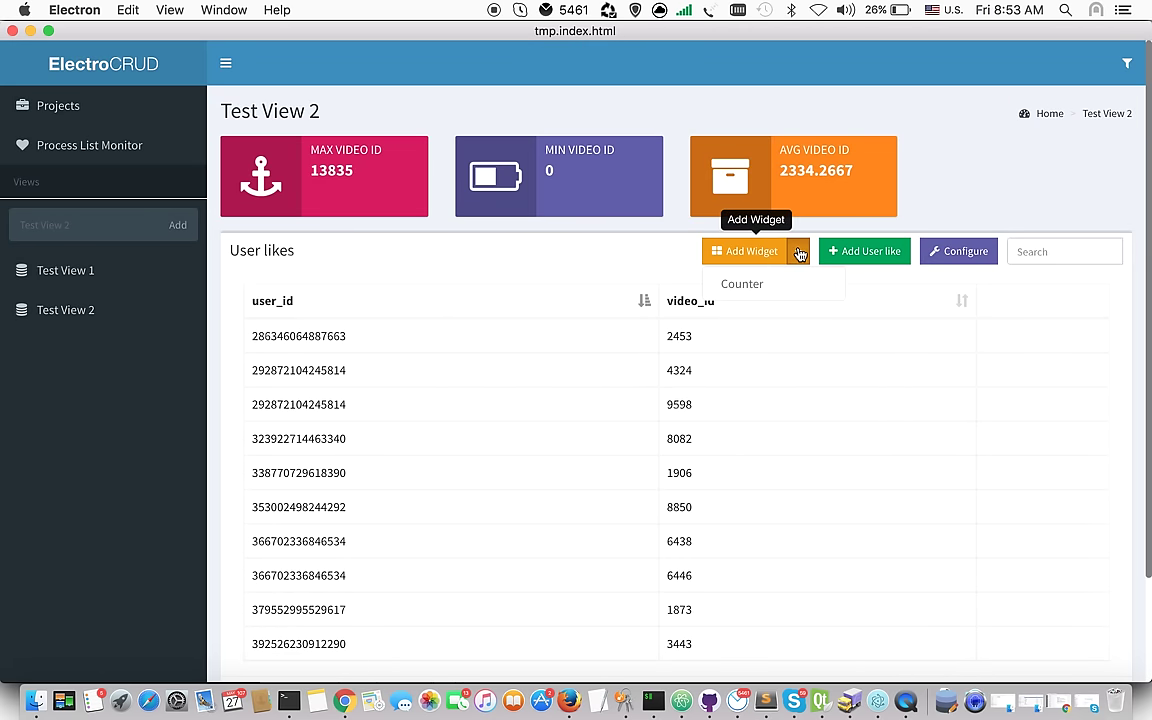
{"action": "left_click", "coordinate": [770, 285]}
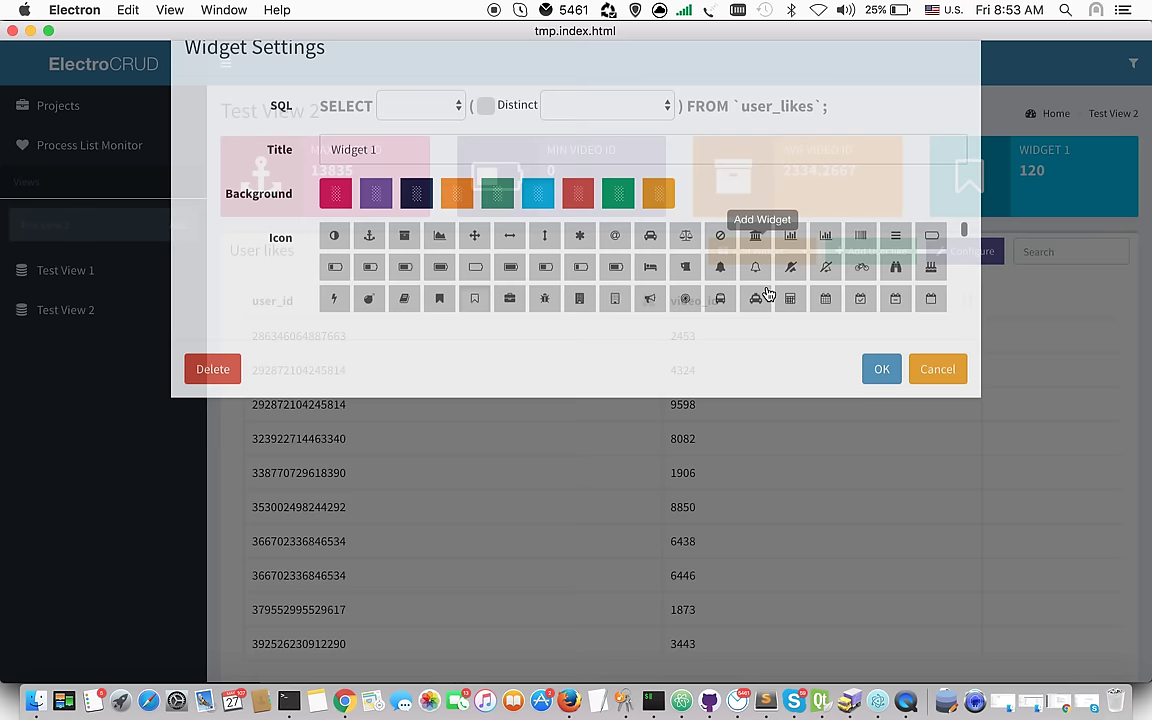
{"action": "left_click", "coordinate": [437, 160]}
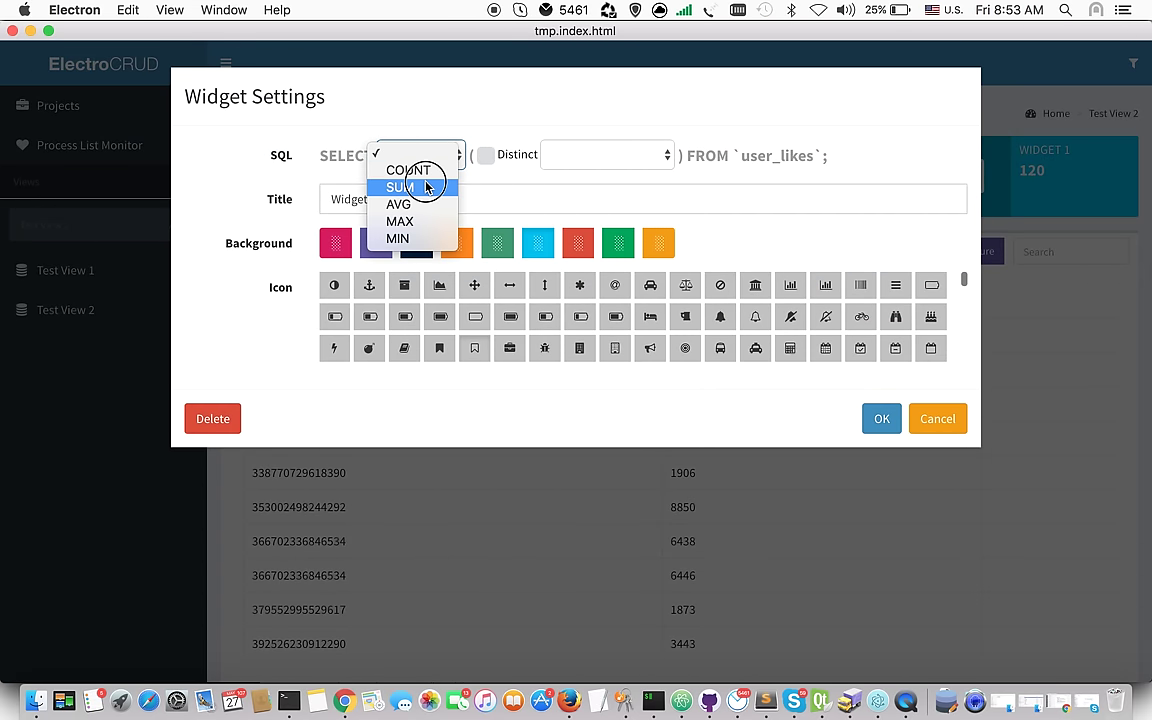
{"action": "left_click", "coordinate": [429, 185]}
{"action": "left_click", "coordinate": [578, 155]}
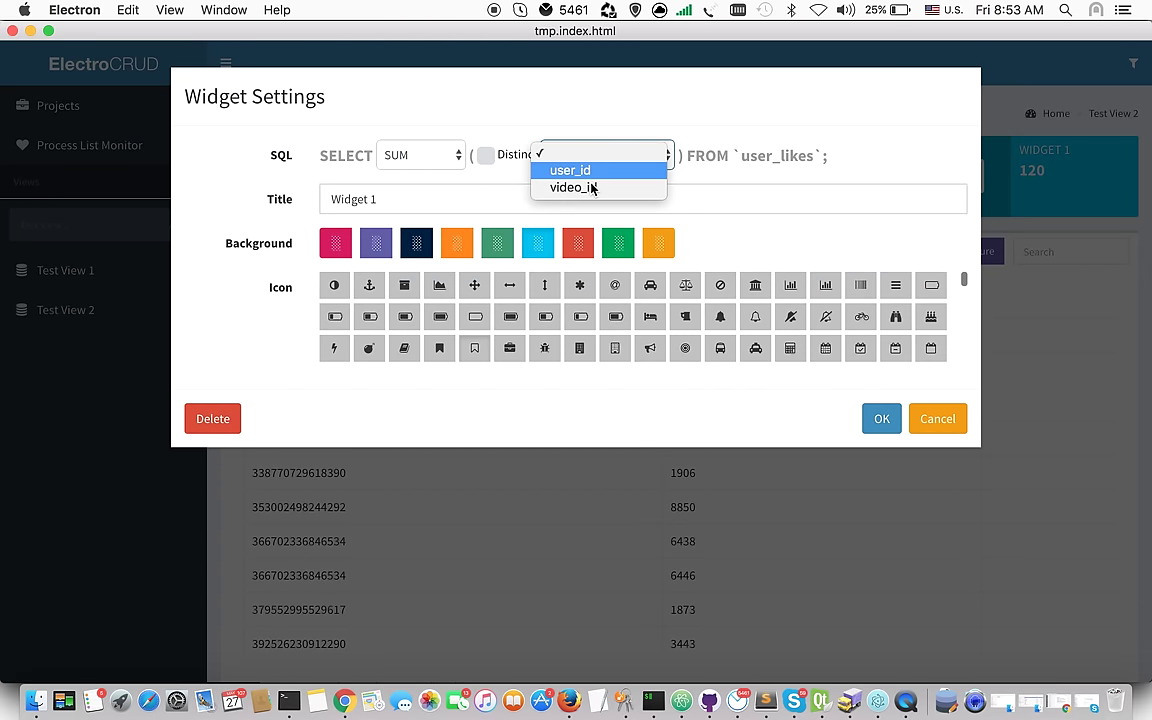
{"action": "left_click", "coordinate": [591, 186]}
Title the widget "Sum Video id", give it a light blue background and a vertical double-arrow icon, and apply the settings
{"action": "left_click", "coordinate": [535, 199]}
{"action": "key", "text": "super+a"}
{"action": "type", "text": "S"}
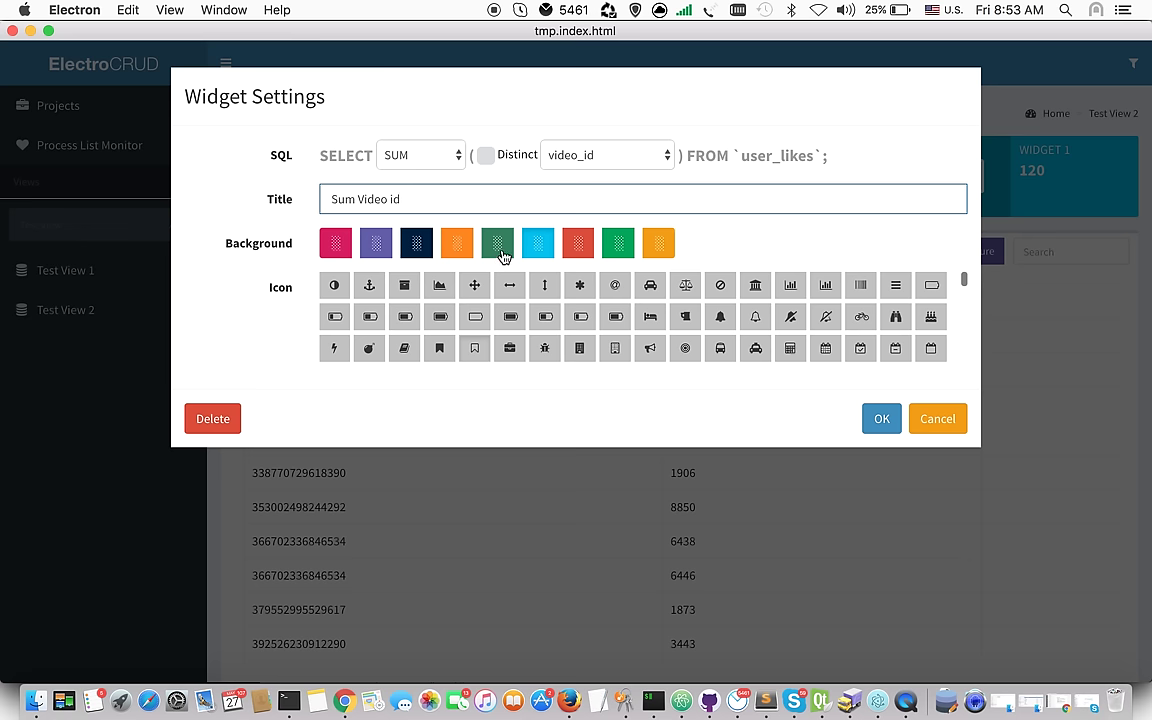
{"action": "left_click", "coordinate": [537, 243]}
{"action": "left_click", "coordinate": [544, 286]}
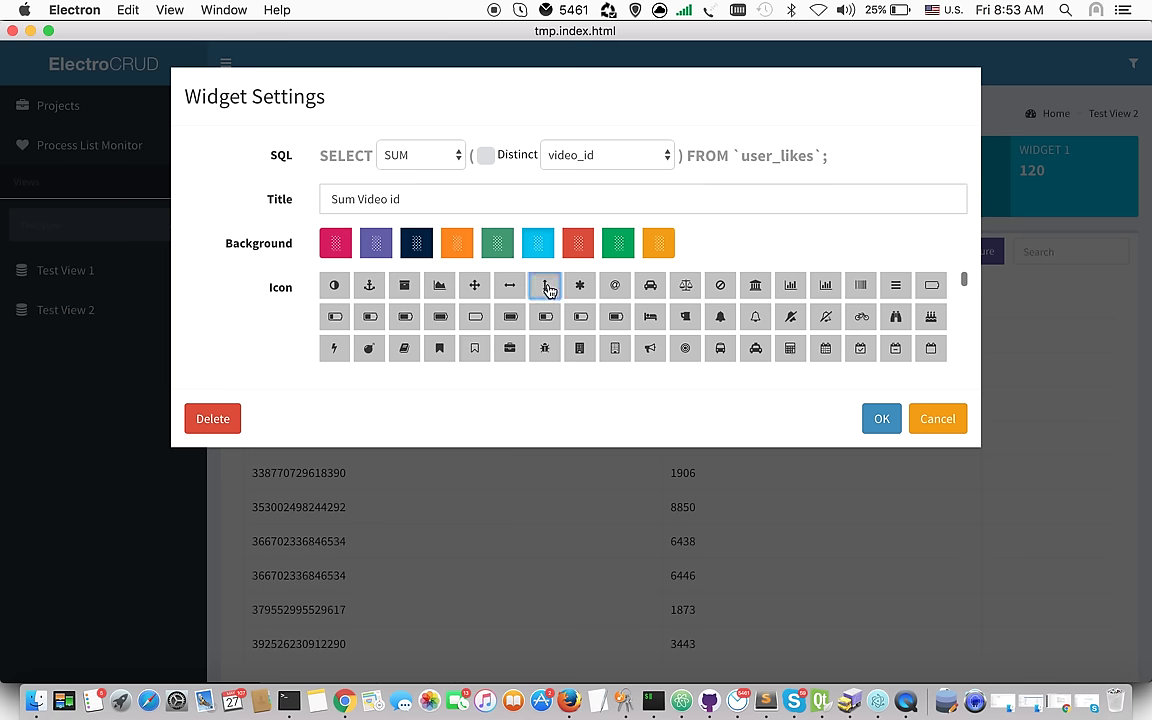
{"action": "left_click", "coordinate": [881, 418]}
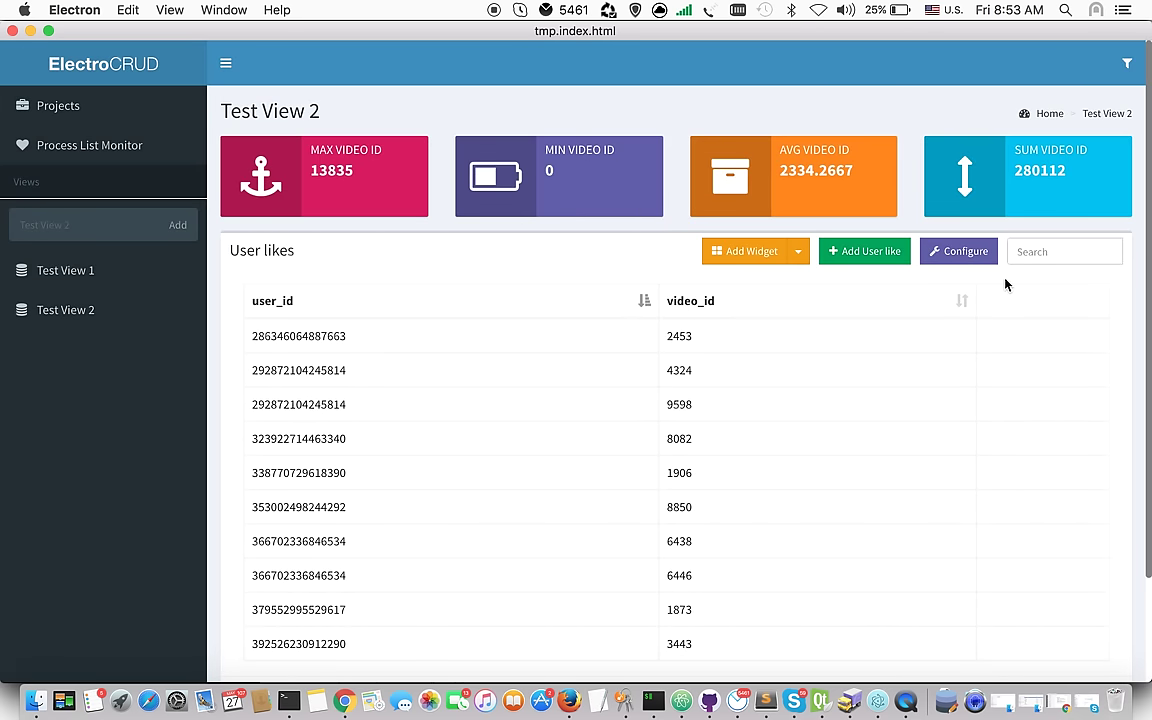
Create a custom filter for Test View 2 titled "Filter 1" with a pink background and an anchor icon
{"action": "left_click", "coordinate": [1126, 63]}
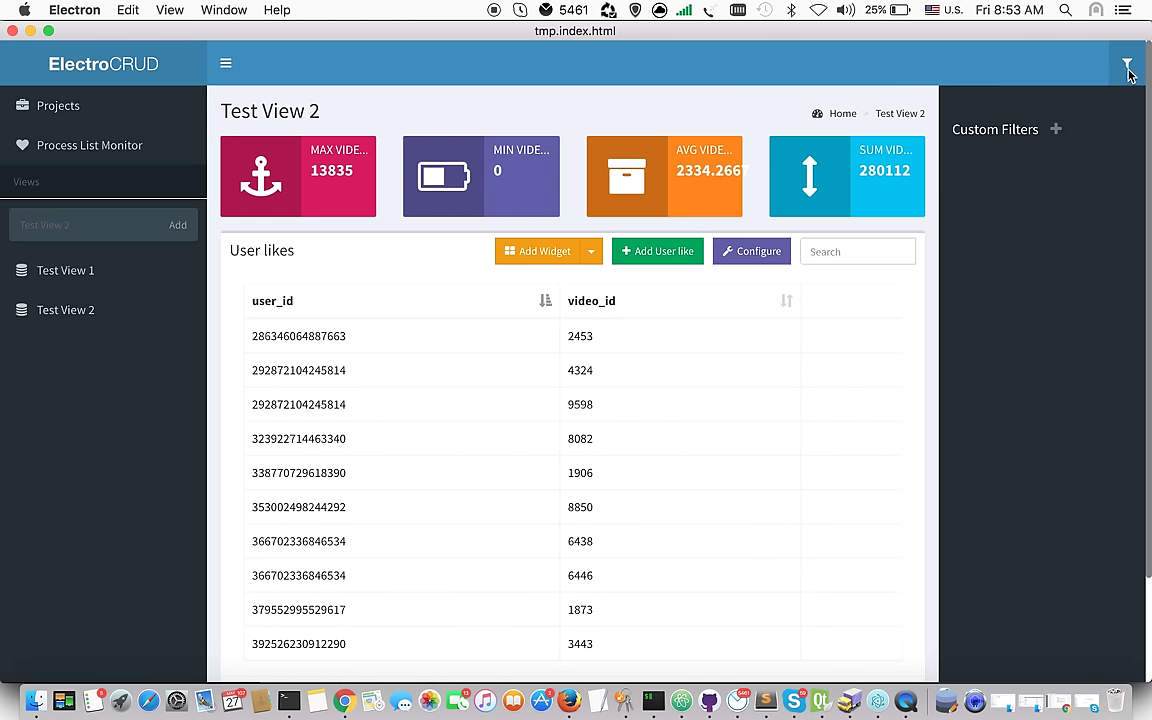
{"action": "left_click", "coordinate": [1058, 130]}
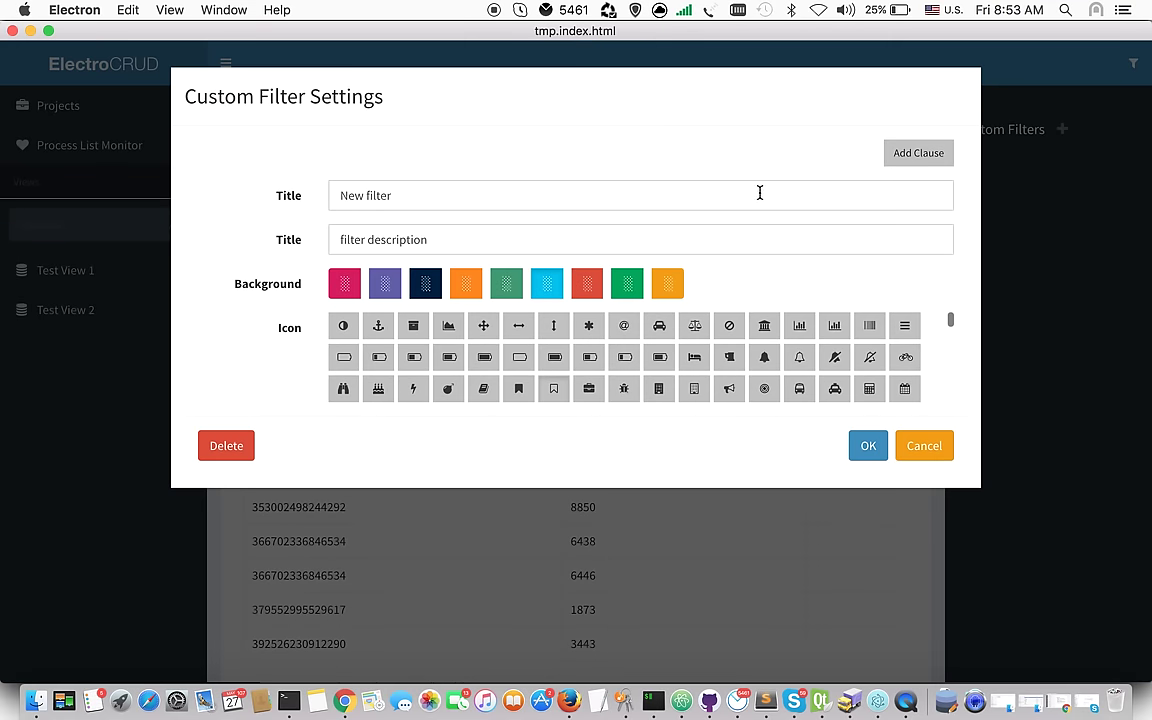
{"action": "triple_click", "coordinate": [453, 195]}
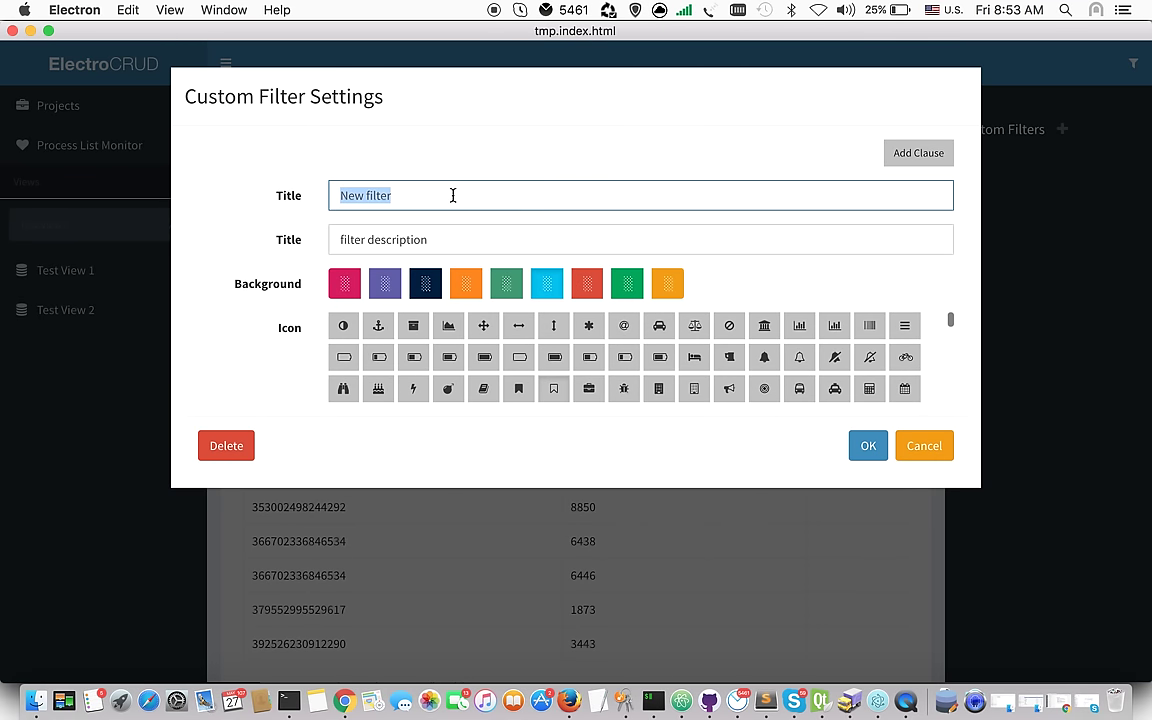
{"action": "type", "text": "Filter 1"}
{"action": "left_click", "coordinate": [378, 325]}
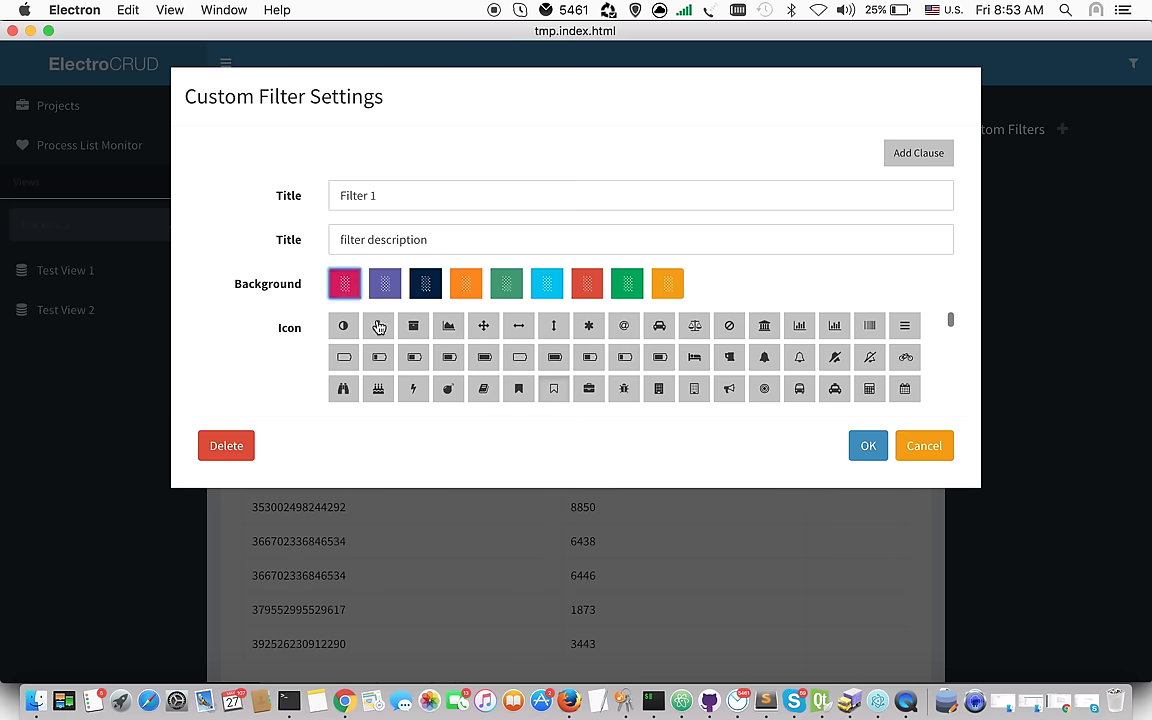
Add a clause to the filter requiring video_id > 6000
{"action": "left_click", "coordinate": [918, 155]}
{"action": "left_click", "coordinate": [368, 155]}
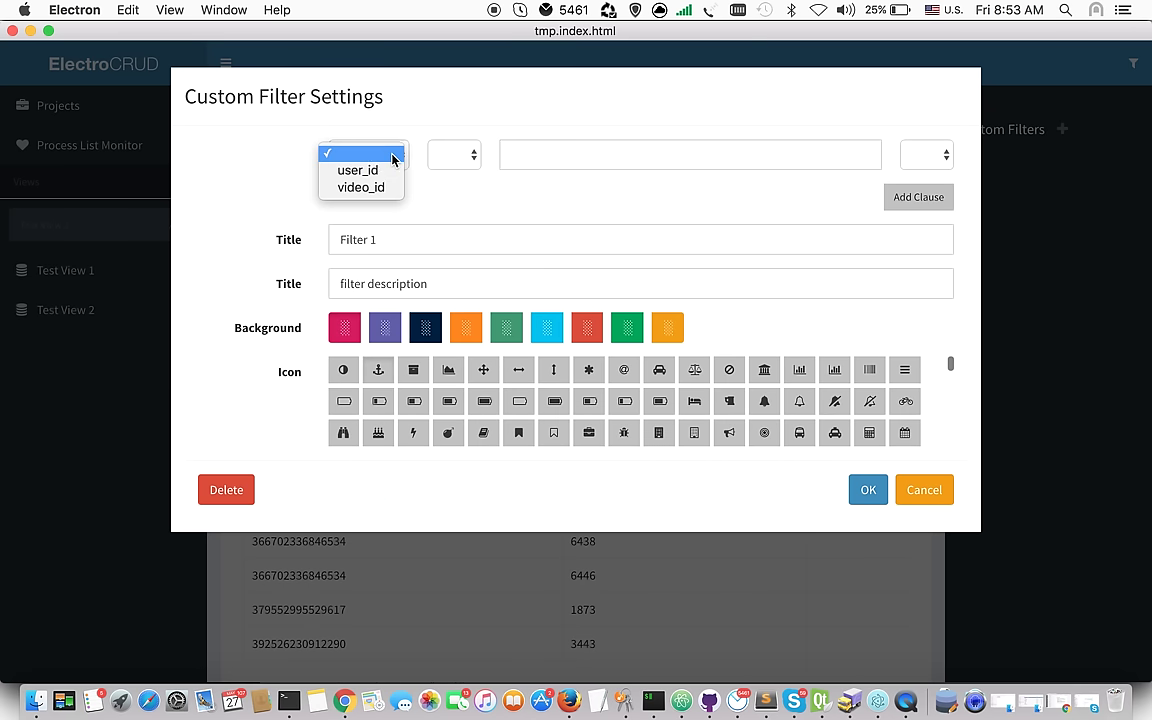
{"action": "left_click", "coordinate": [378, 189]}
{"action": "left_click", "coordinate": [463, 158]}
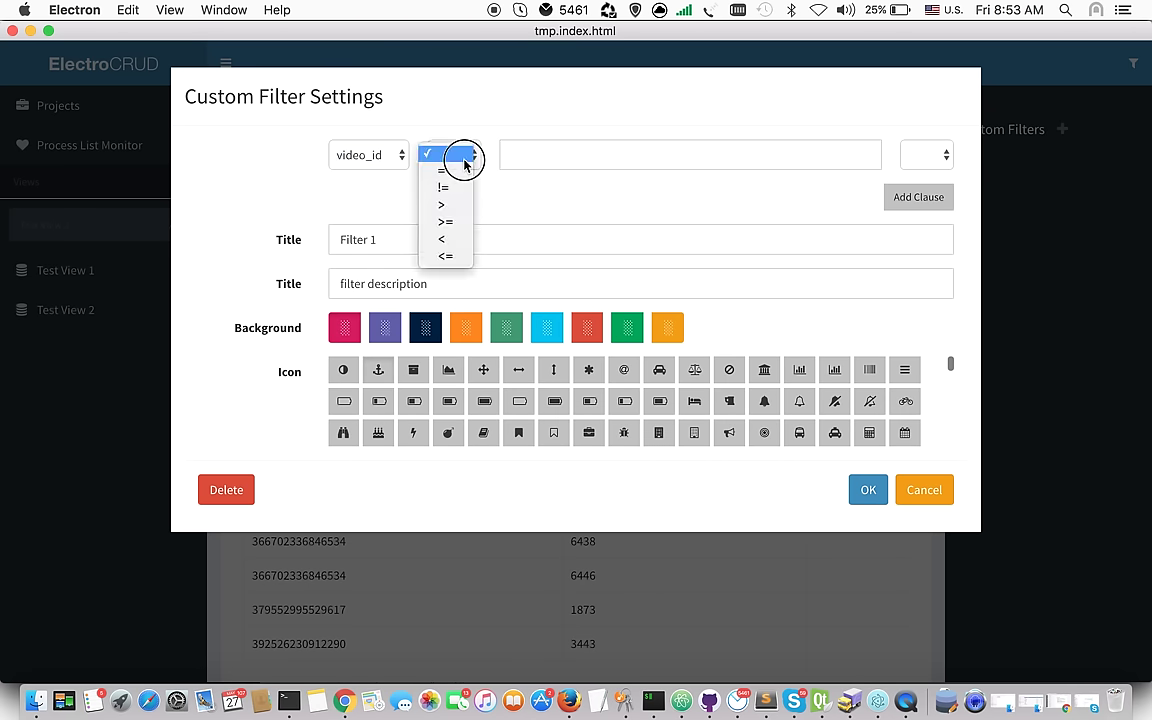
{"action": "left_click", "coordinate": [463, 206]}
{"action": "left_click", "coordinate": [560, 155]}
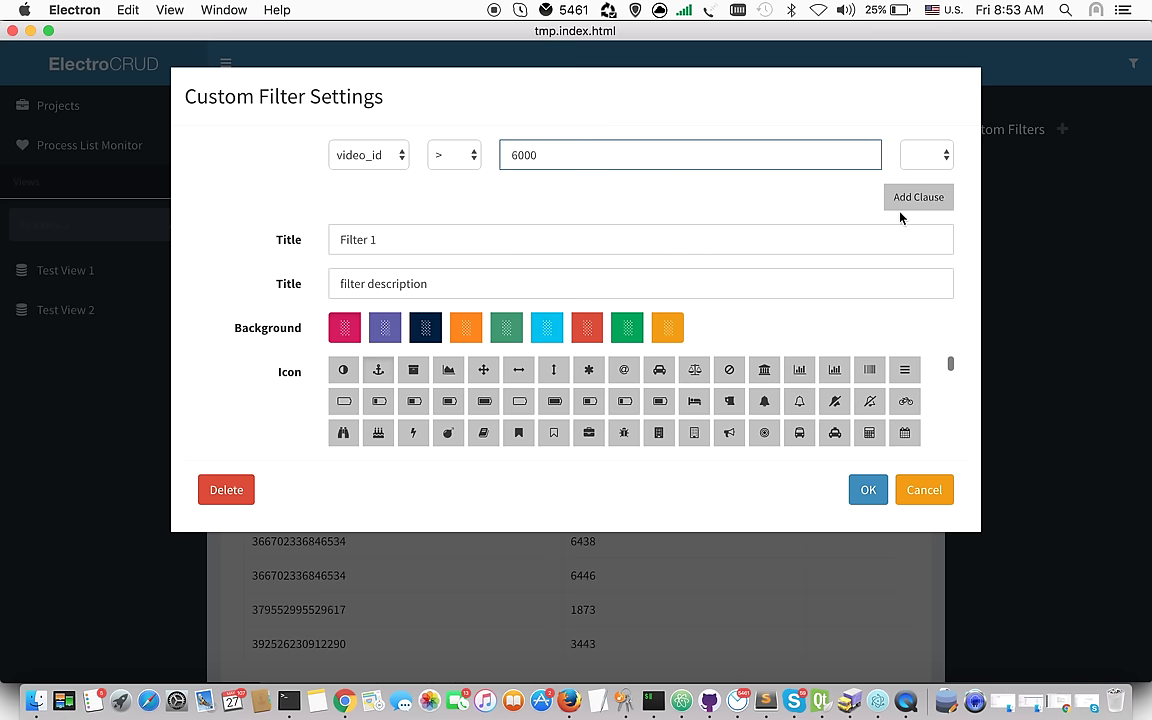
Save the custom filter settings and apply Filter 1 to the user likes table in Test View 2
{"action": "left_click", "coordinate": [868, 490]}
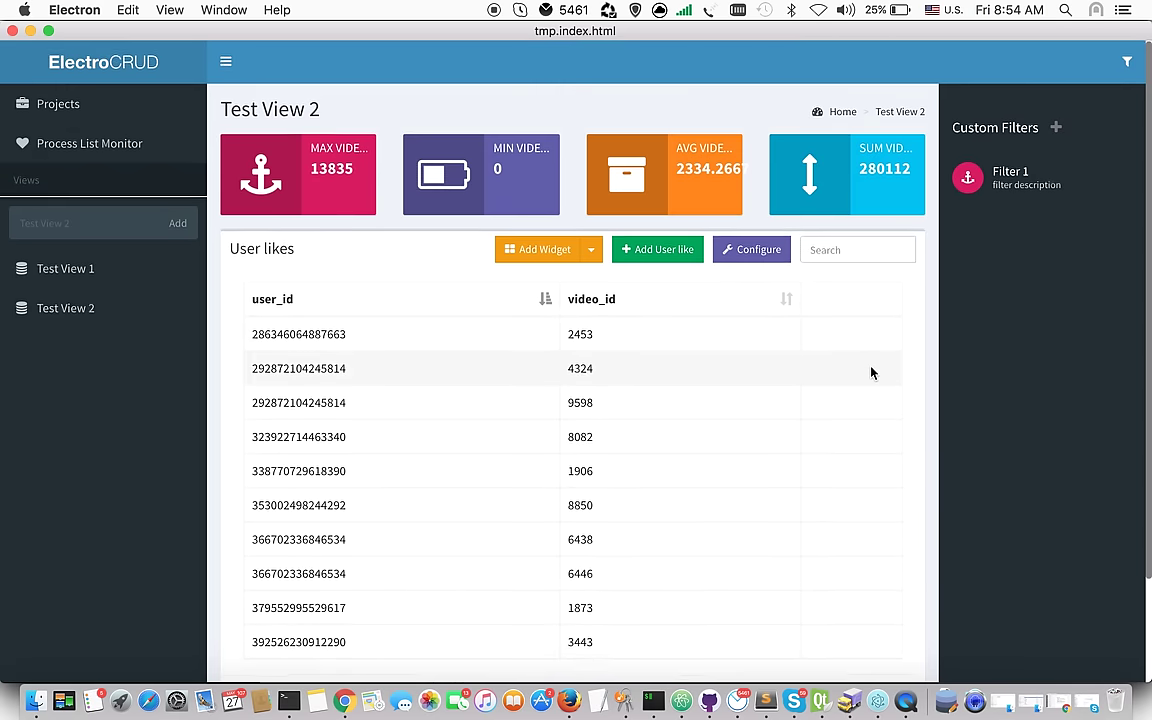
{"action": "scroll", "coordinate": [870, 373], "scroll_direction": "down", "scroll_amount": 3}
{"action": "scroll", "coordinate": [540, 543], "scroll_direction": "up", "scroll_amount": 3}
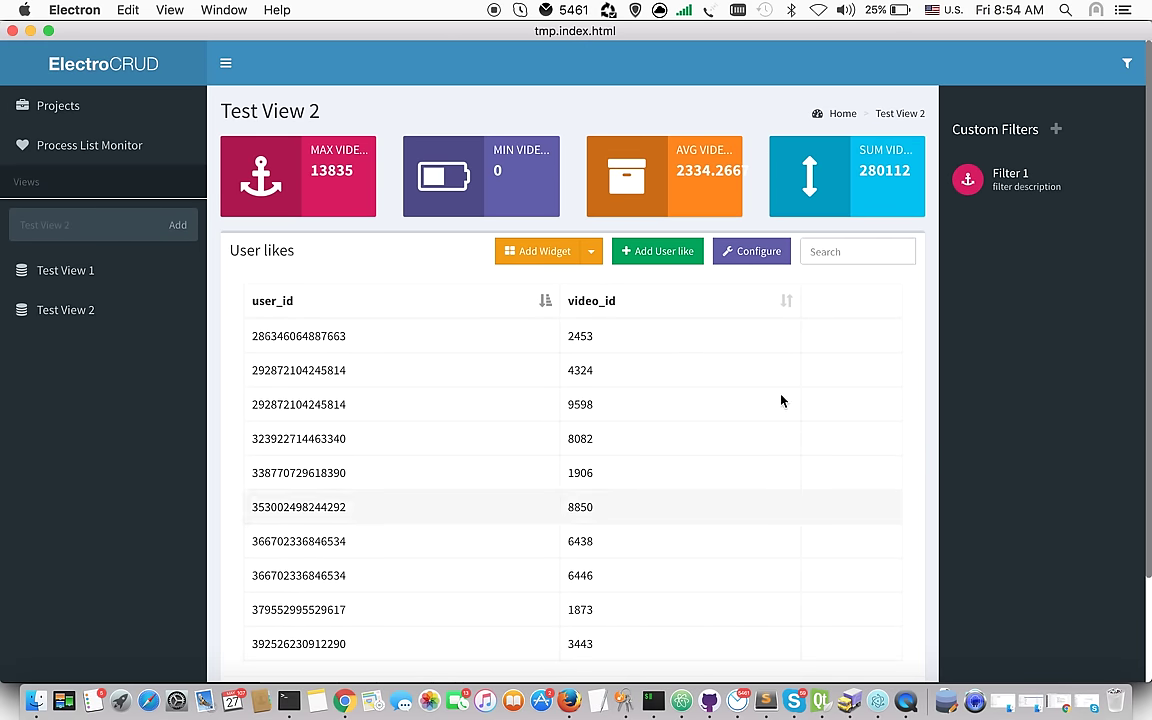
{"action": "left_click", "coordinate": [1018, 186]}
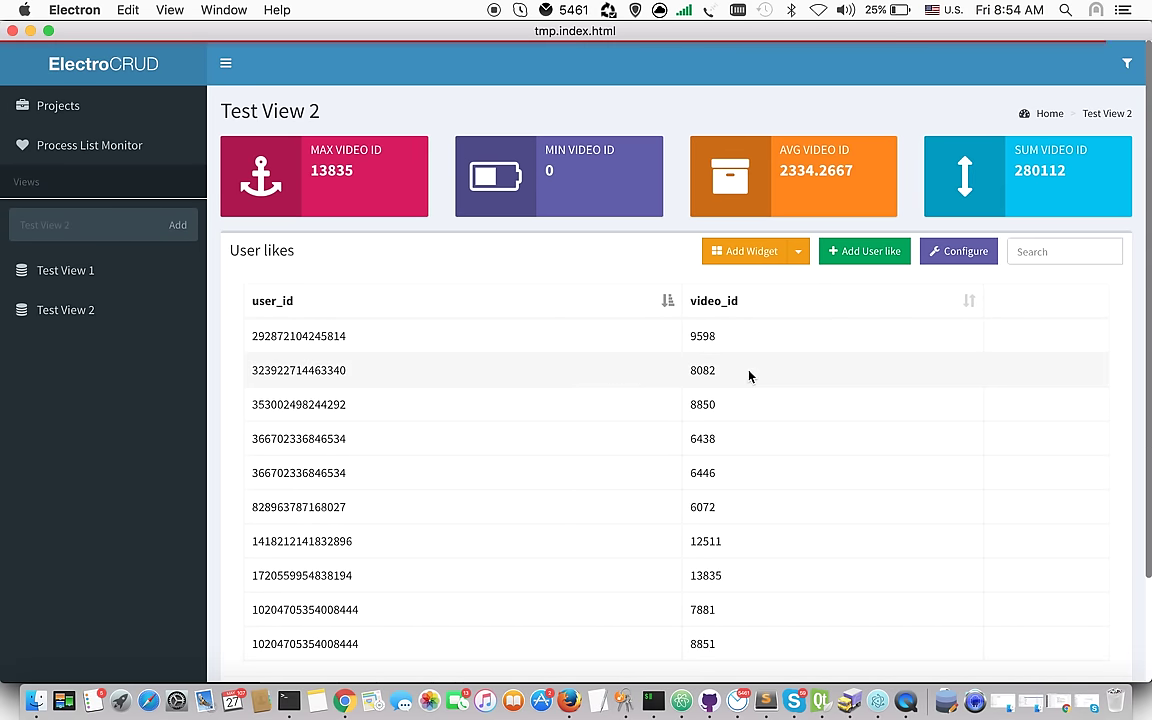
{"action": "scroll", "coordinate": [749, 375], "scroll_direction": "down", "scroll_amount": 3}
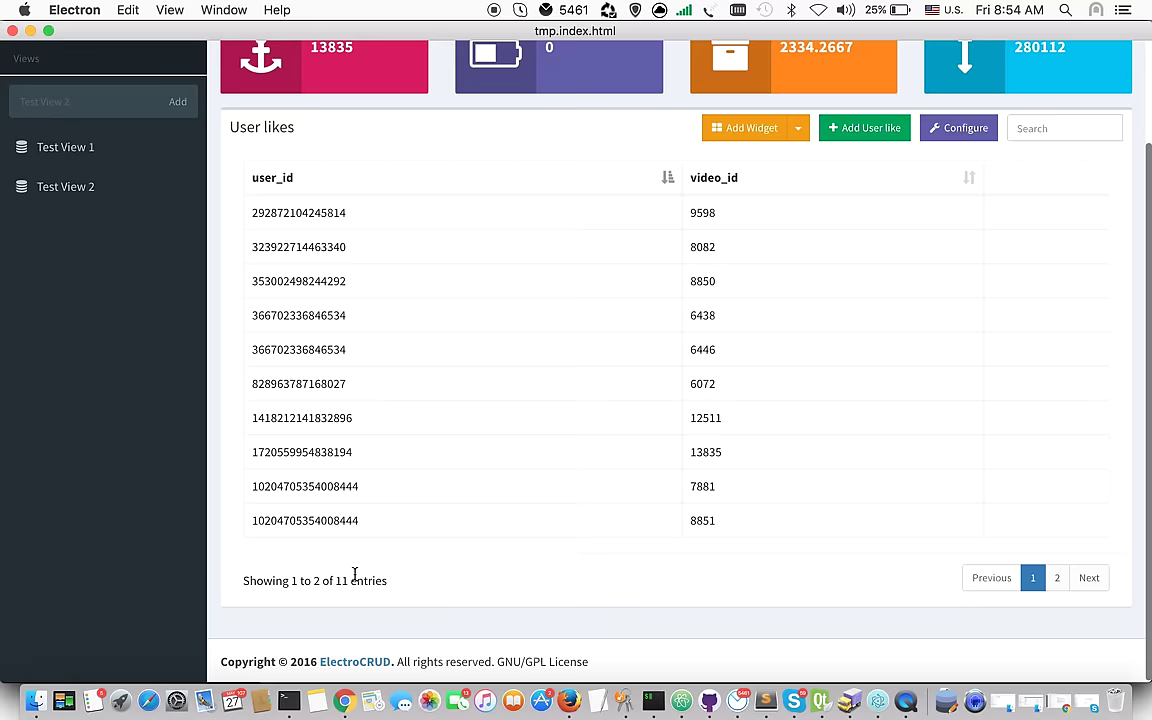
{"action": "scroll", "coordinate": [353, 575], "scroll_direction": "up", "scroll_amount": 3}
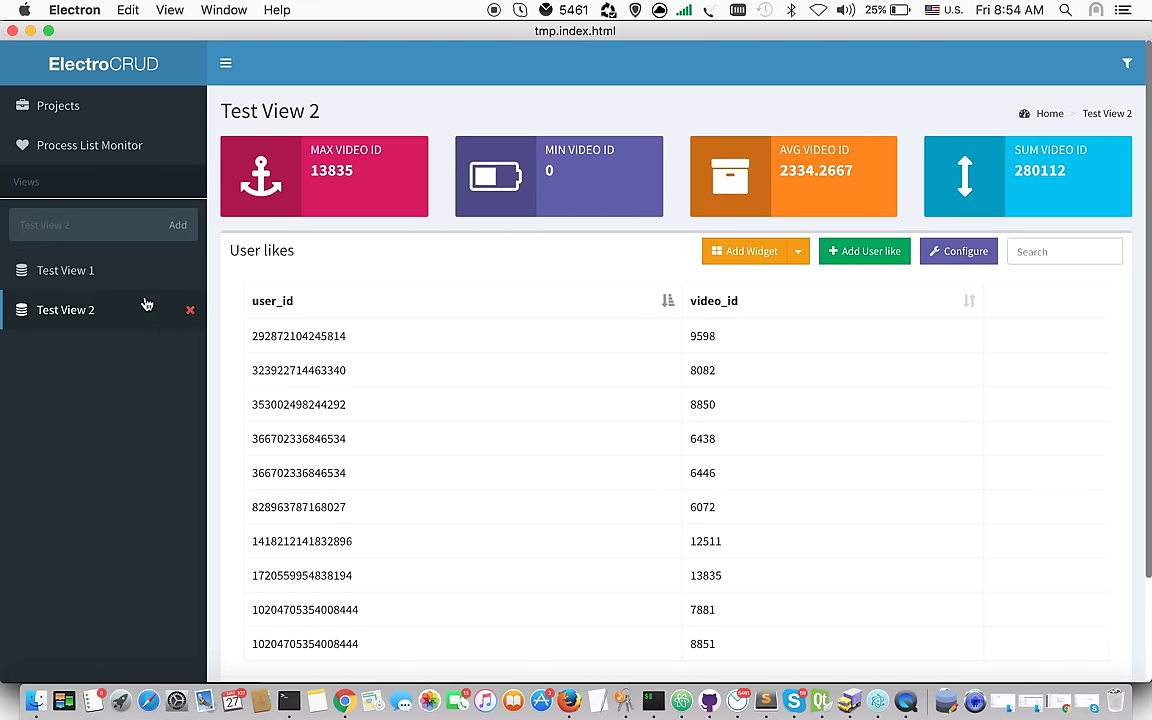
Open Test View 1 and briefly show its custom filters
{"action": "left_click", "coordinate": [88, 272]}
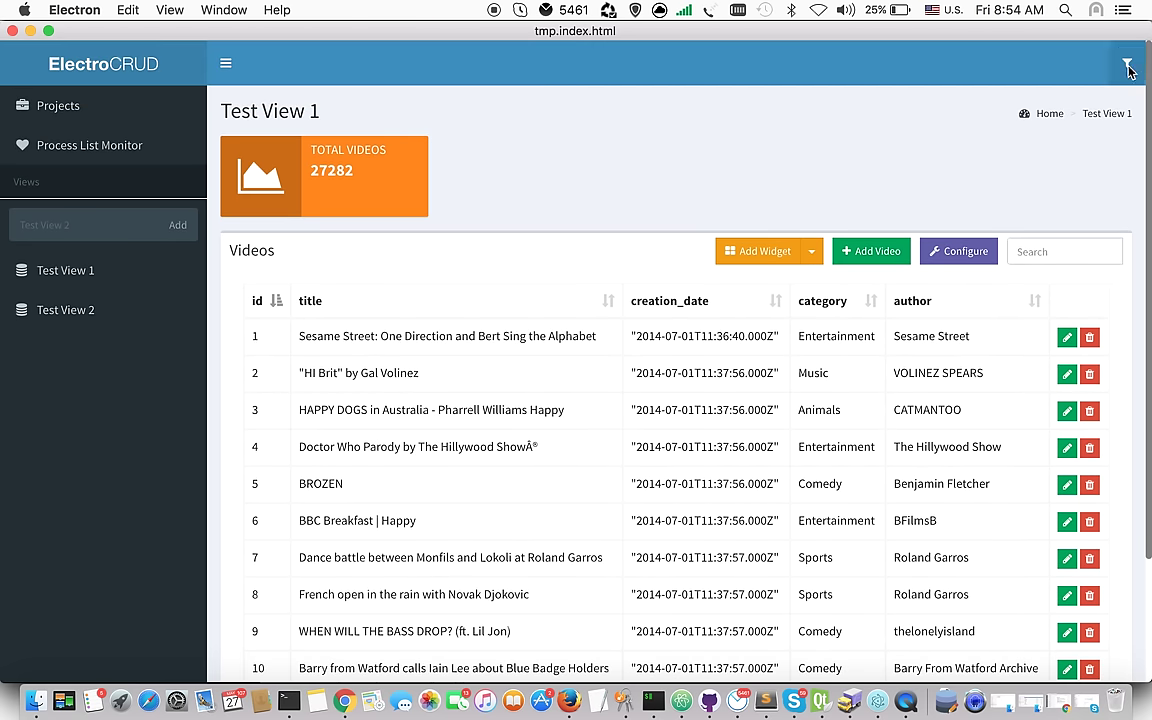
{"action": "left_click", "coordinate": [1127, 63]}
{"action": "left_click", "coordinate": [1127, 63]}
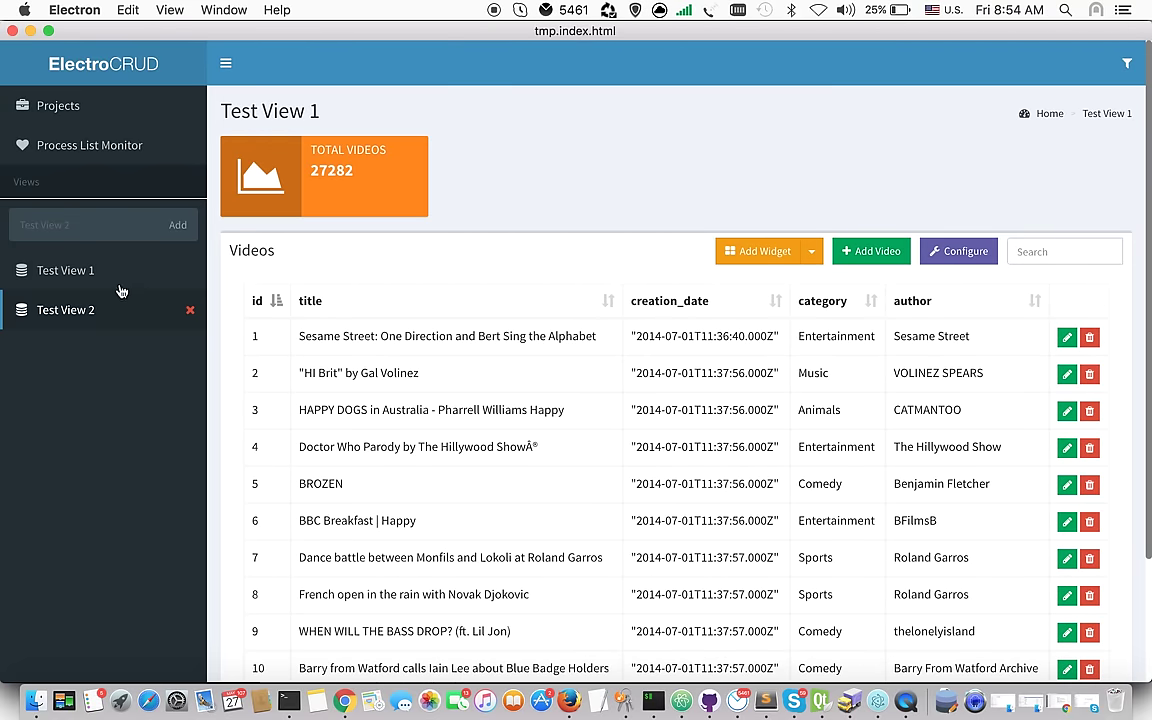
Open the Process List Monitor and look through the running database processes
{"action": "left_click", "coordinate": [90, 148]}
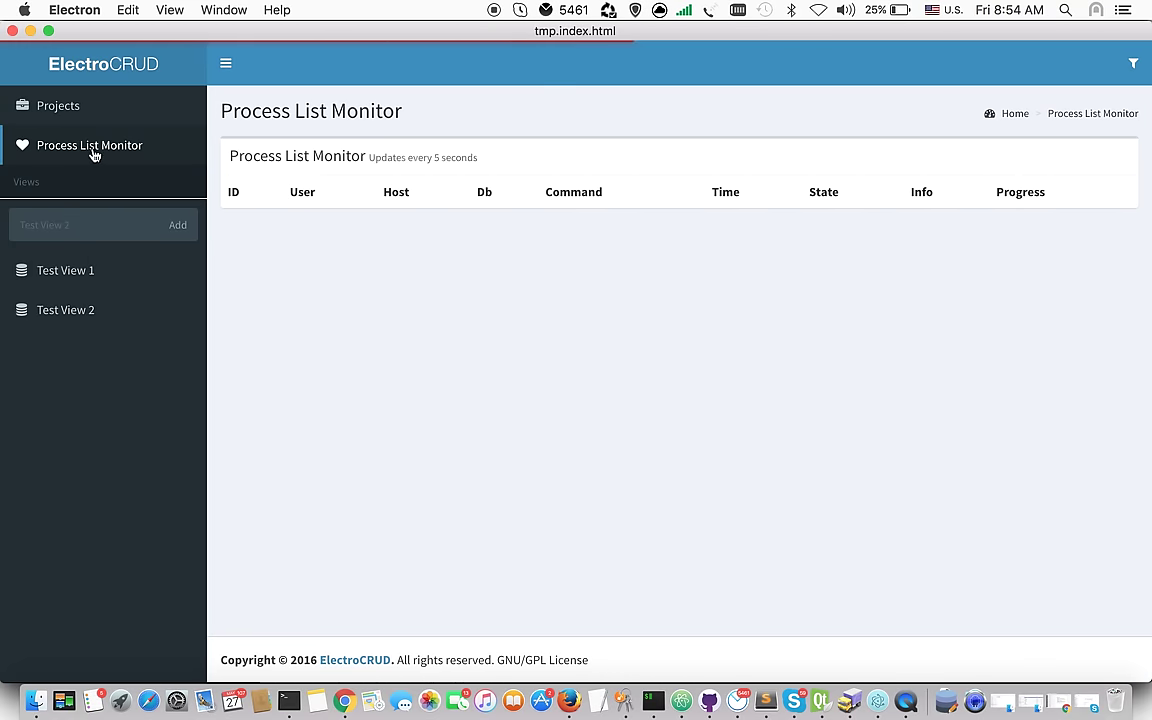
{"action": "scroll", "coordinate": [648, 272], "scroll_direction": "down", "scroll_amount": 5}
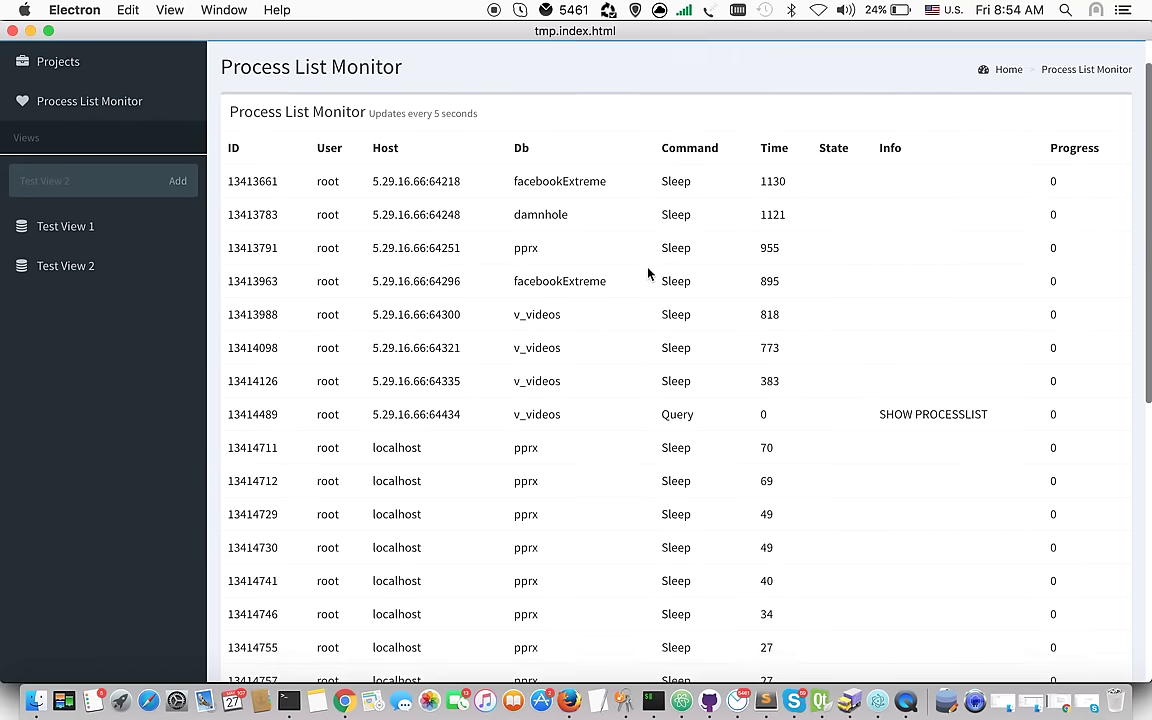
{"action": "scroll", "coordinate": [648, 272], "scroll_direction": "up", "scroll_amount": 5}
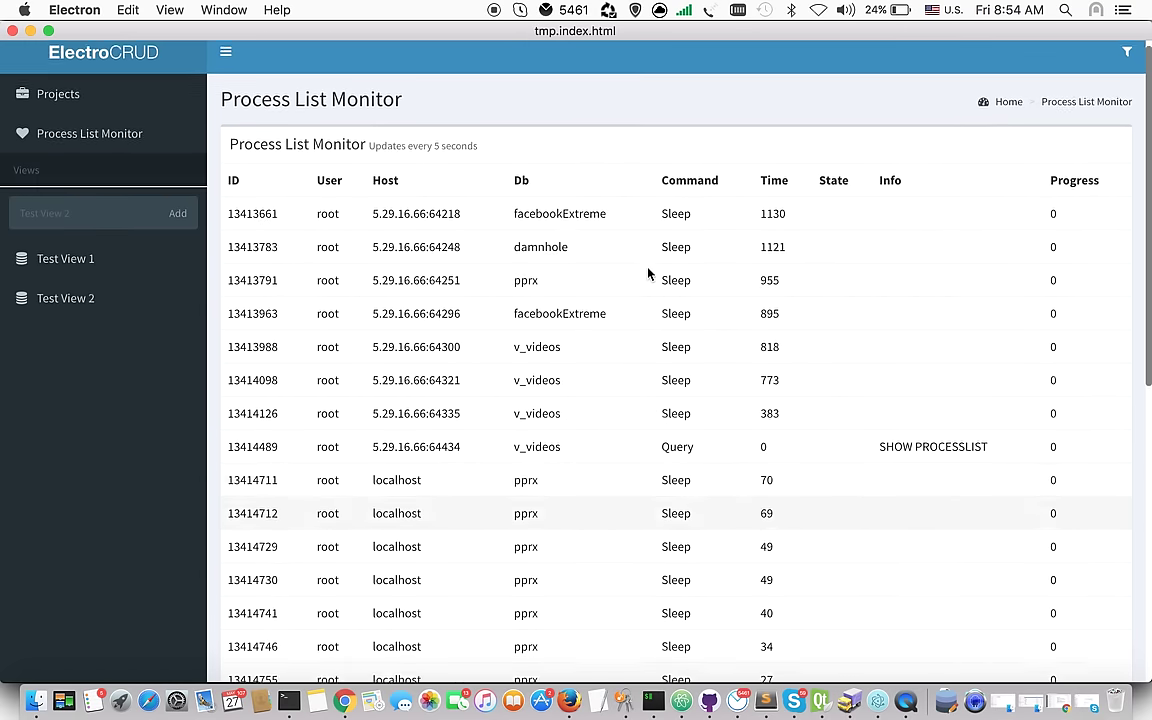
{"action": "scroll", "coordinate": [556, 277], "scroll_direction": "down", "scroll_amount": 10}
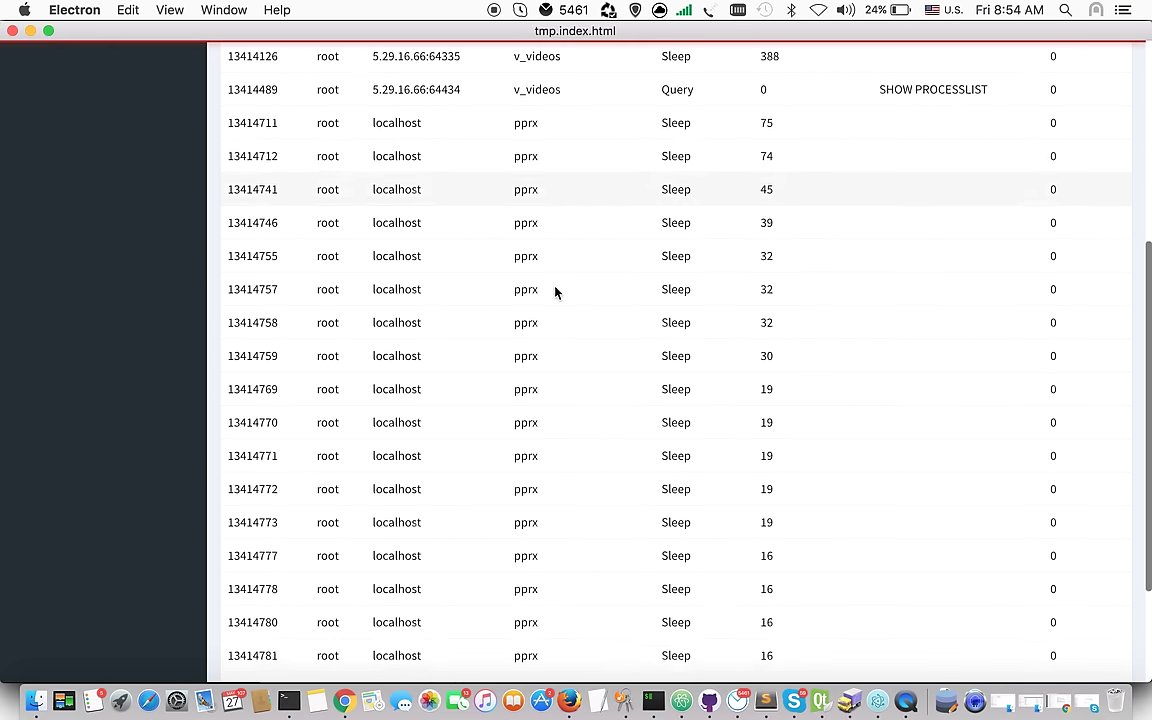
{"action": "scroll", "coordinate": [556, 290], "scroll_direction": "up", "scroll_amount": 10}
{"action": "scroll", "coordinate": [555, 288], "scroll_direction": "down", "scroll_amount": 3}
{"action": "scroll", "coordinate": [555, 288], "scroll_direction": "down", "scroll_amount": 3}
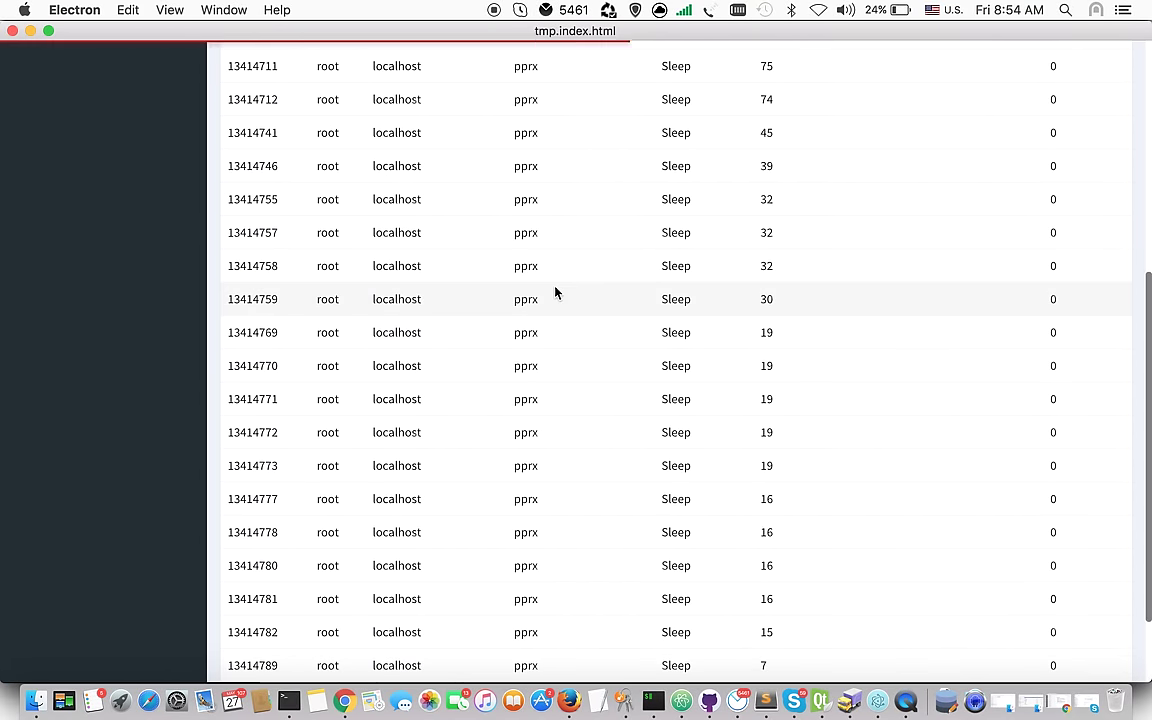